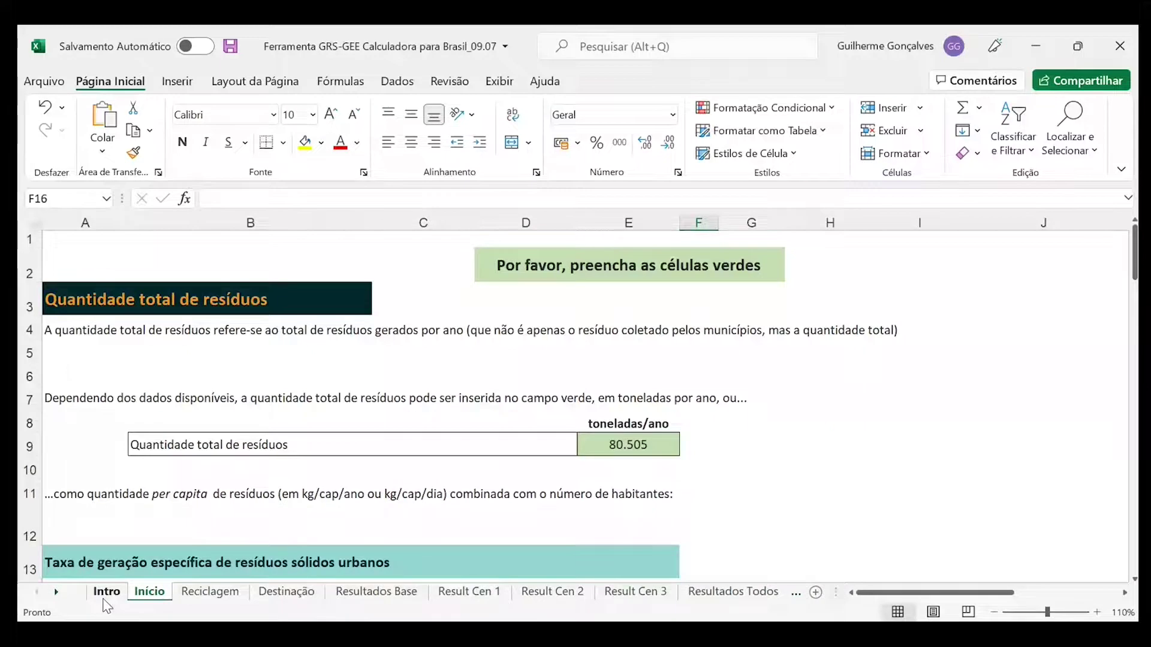
Review the Intro sheet, including the introduction text, the description of the tool's tabs and the credits block
click(106, 593)
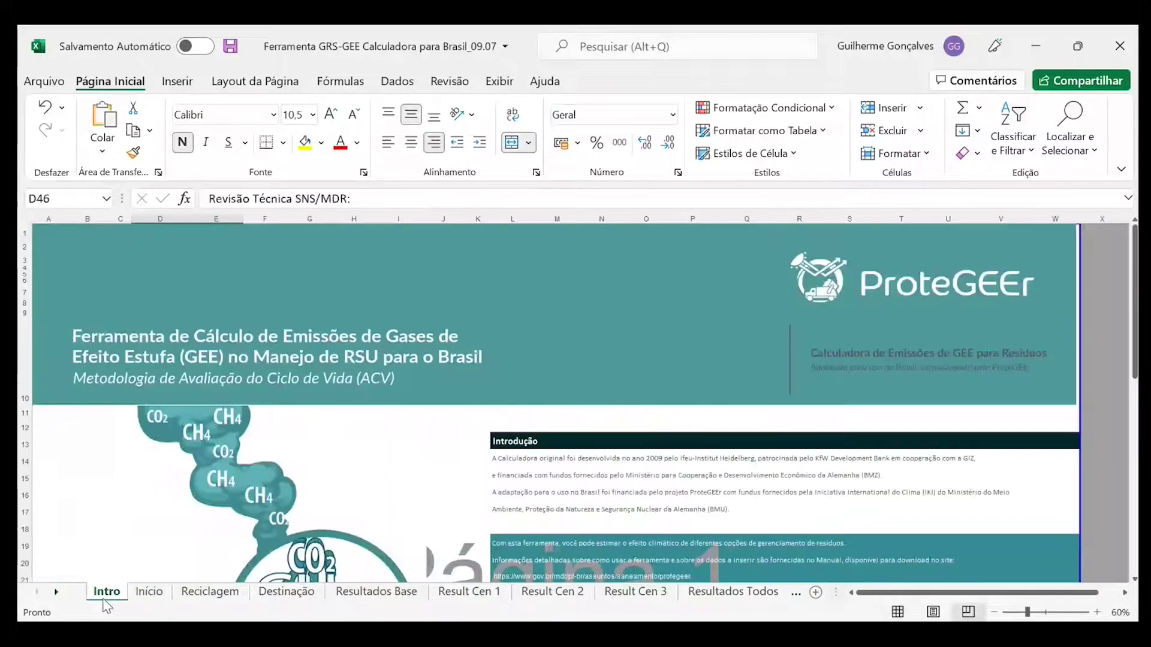
scroll(337, 453, down, 5)
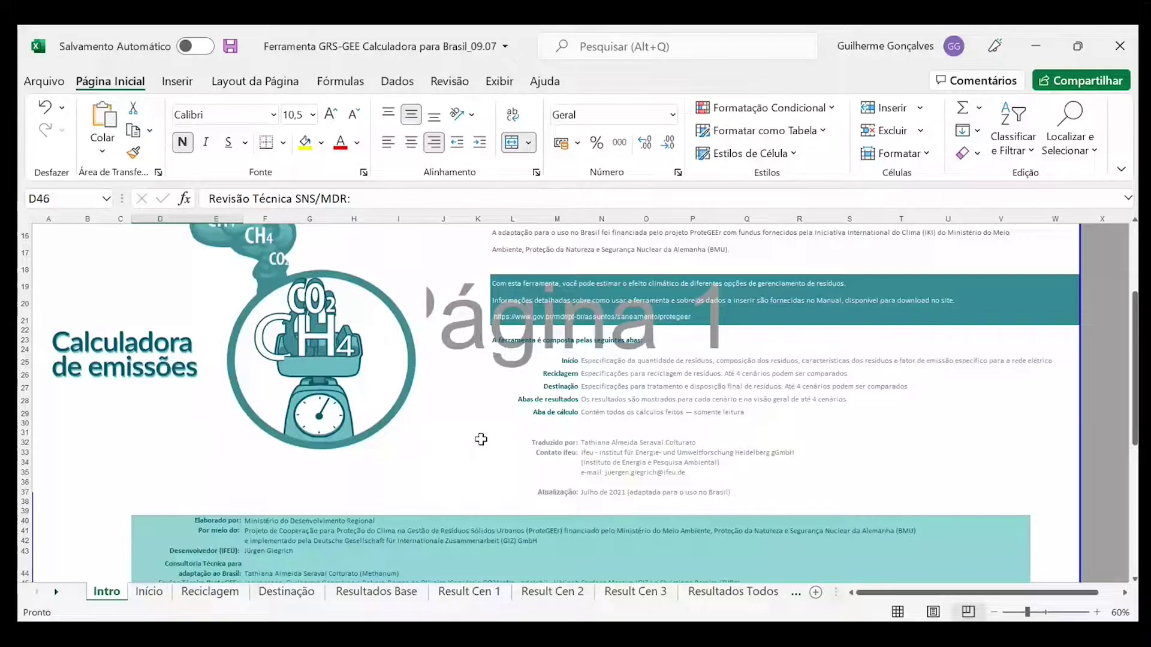
scroll(430, 425, up, 5)
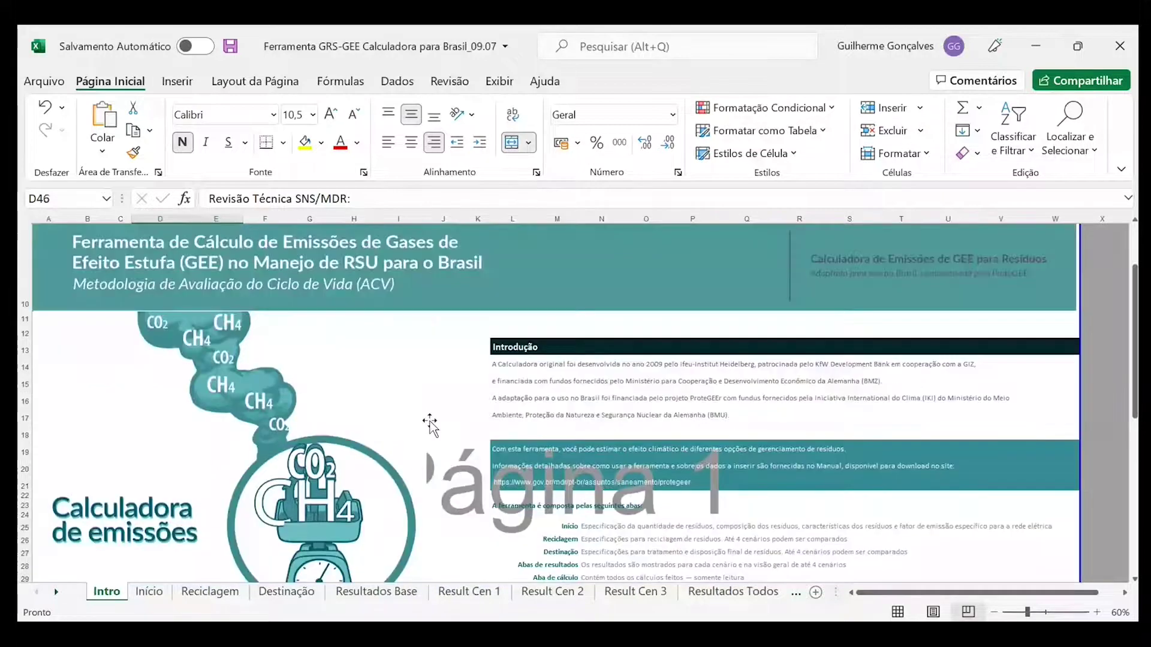
scroll(430, 424, down, 3)
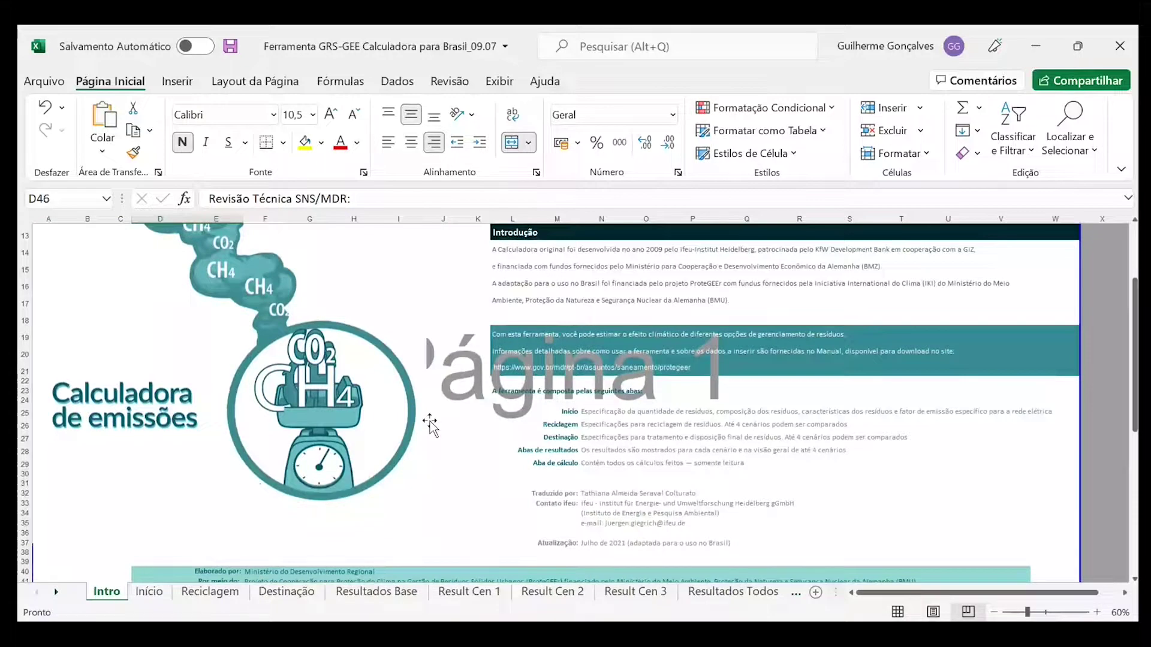
scroll(430, 424, down, 3)
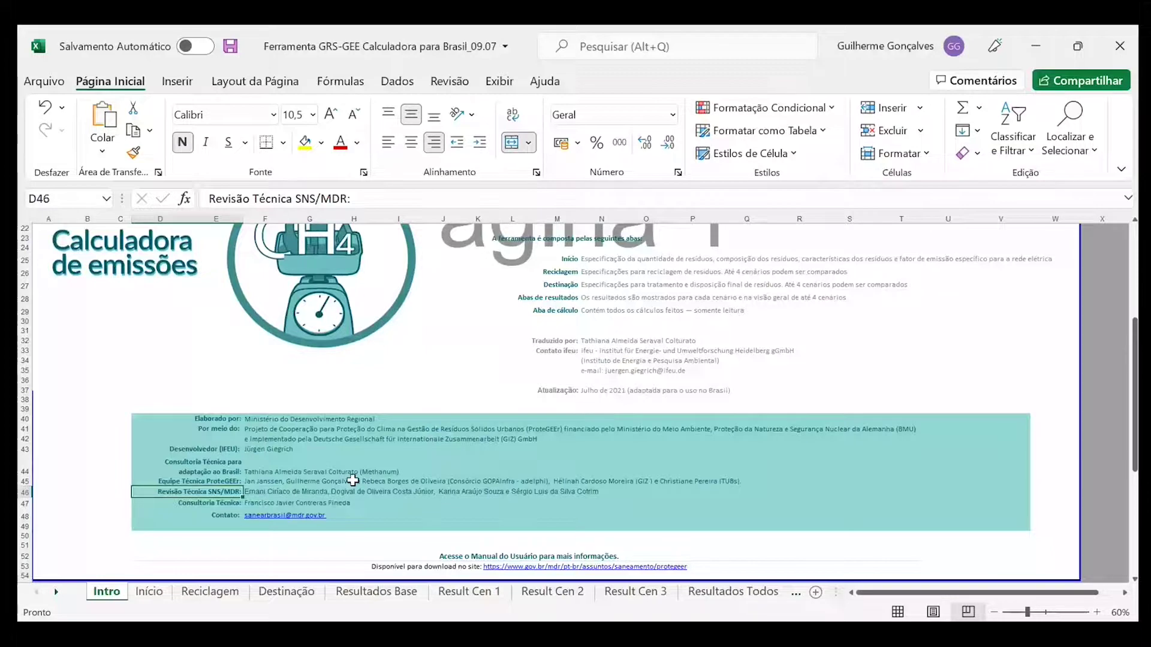
scroll(353, 481, up, 7)
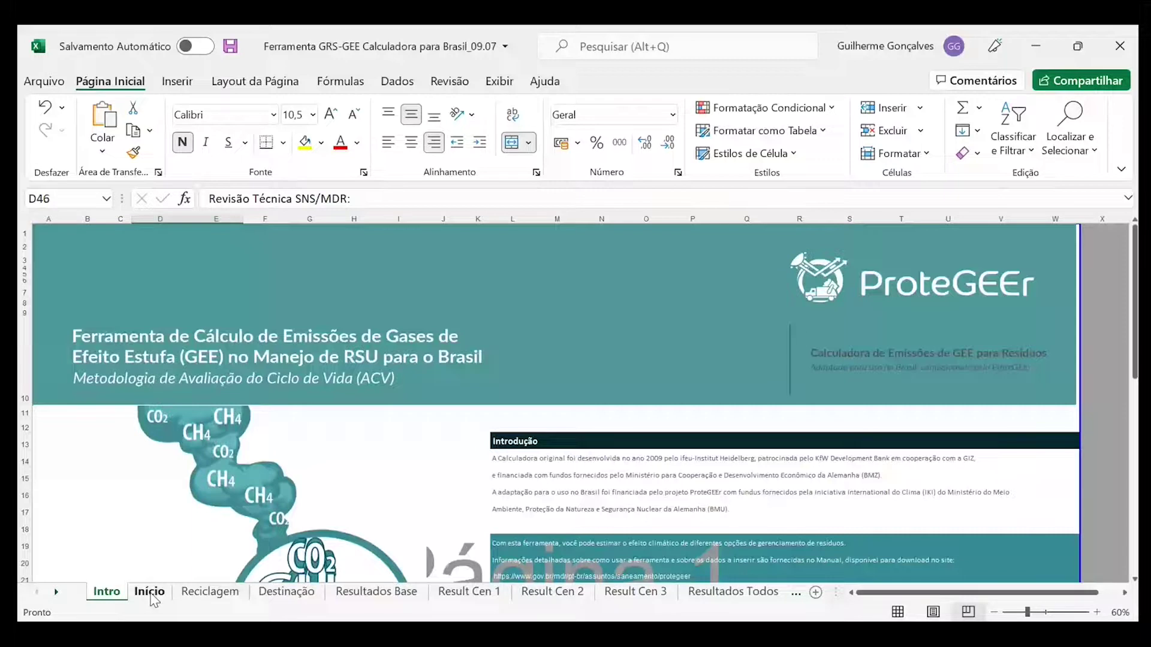
Examine the total waste quantity, per-capita generation rate and population inputs on the Início sheet
click(149, 592)
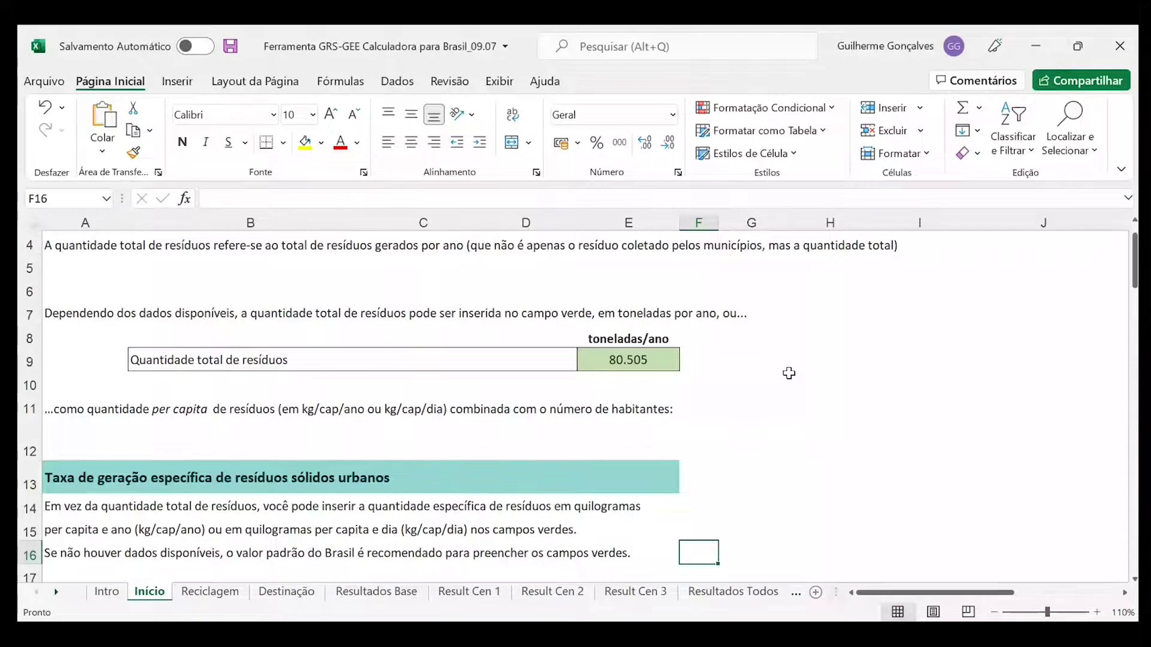
scroll(636, 287, down, 1)
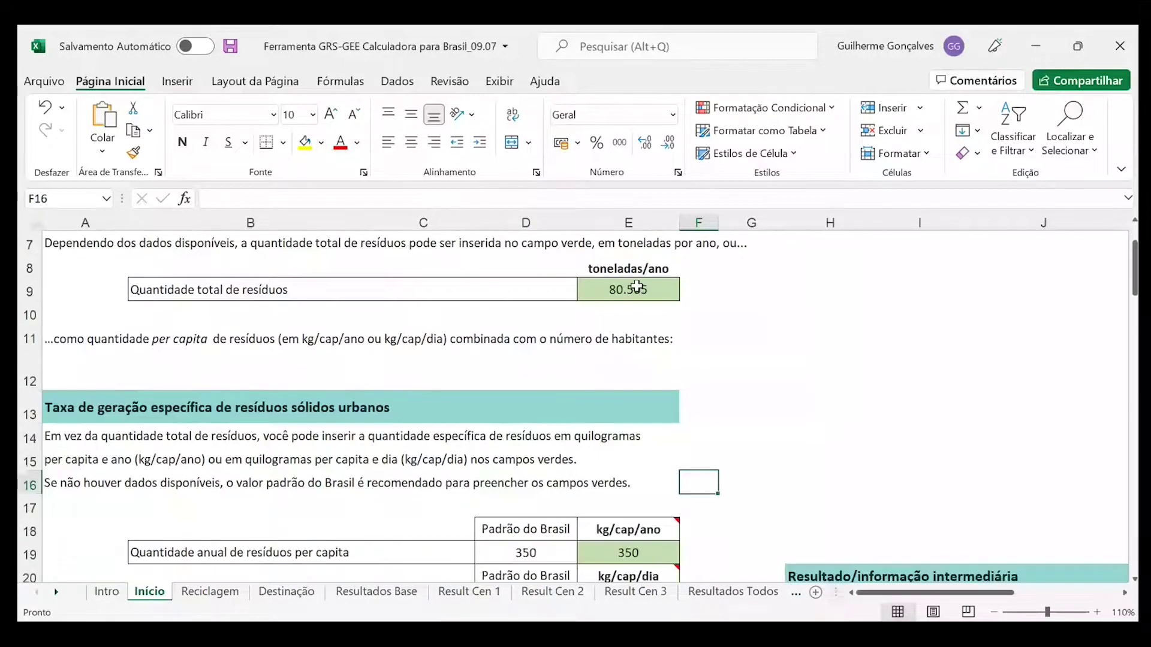
scroll(637, 287, down, 2)
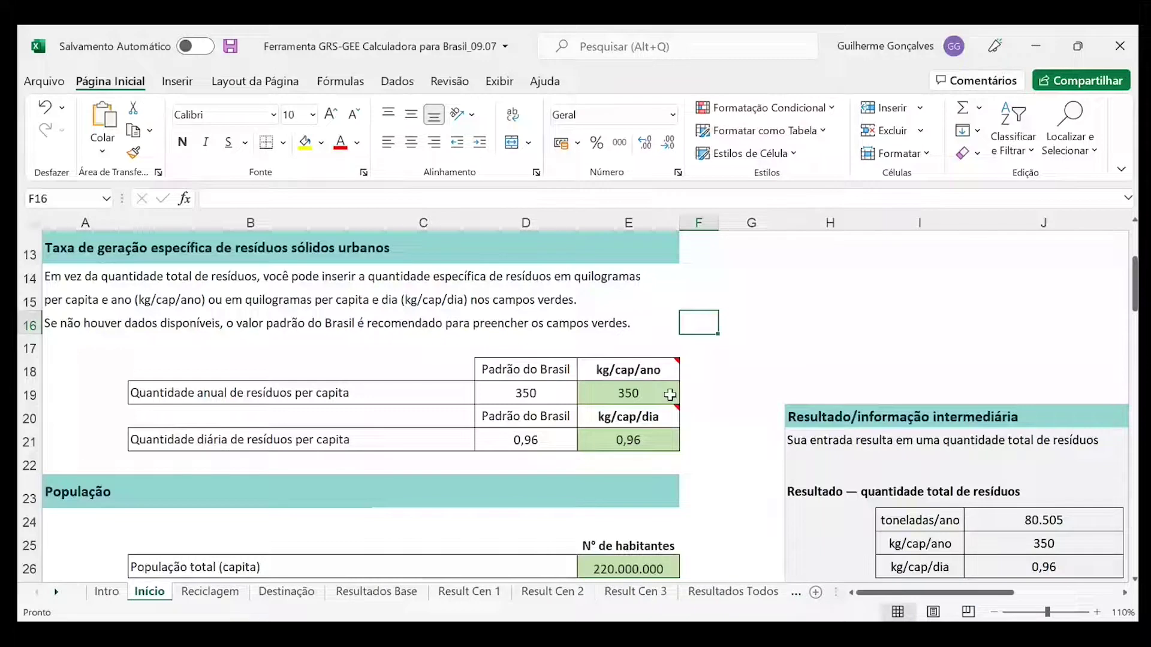
scroll(726, 419, down, 1)
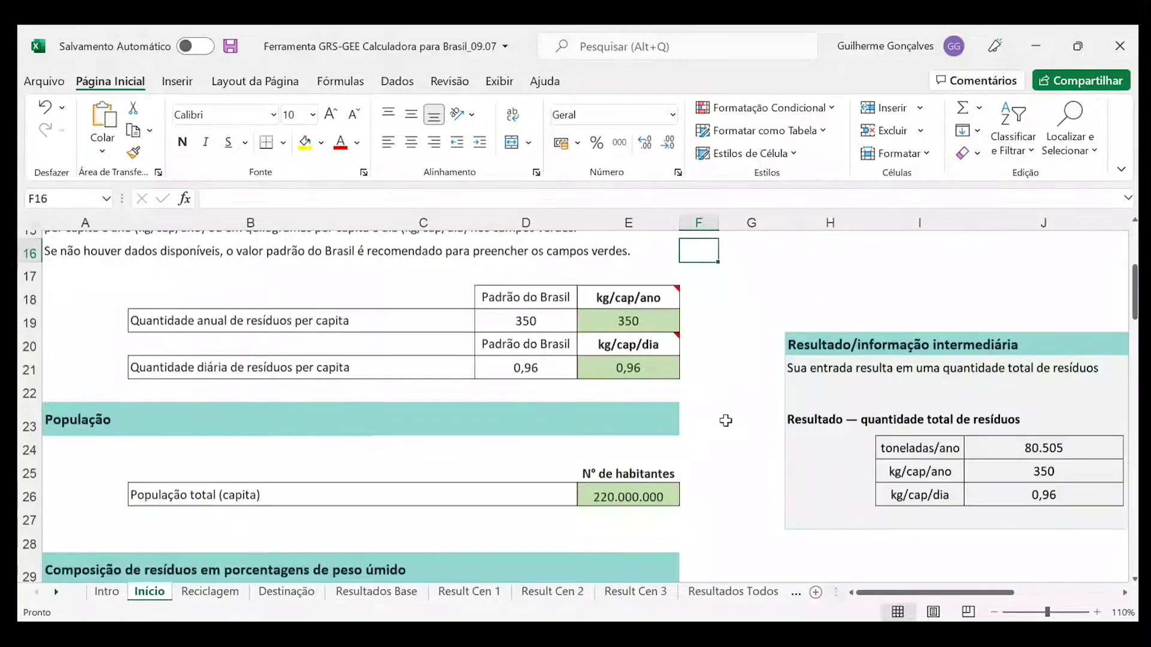
scroll(726, 421, down, 2)
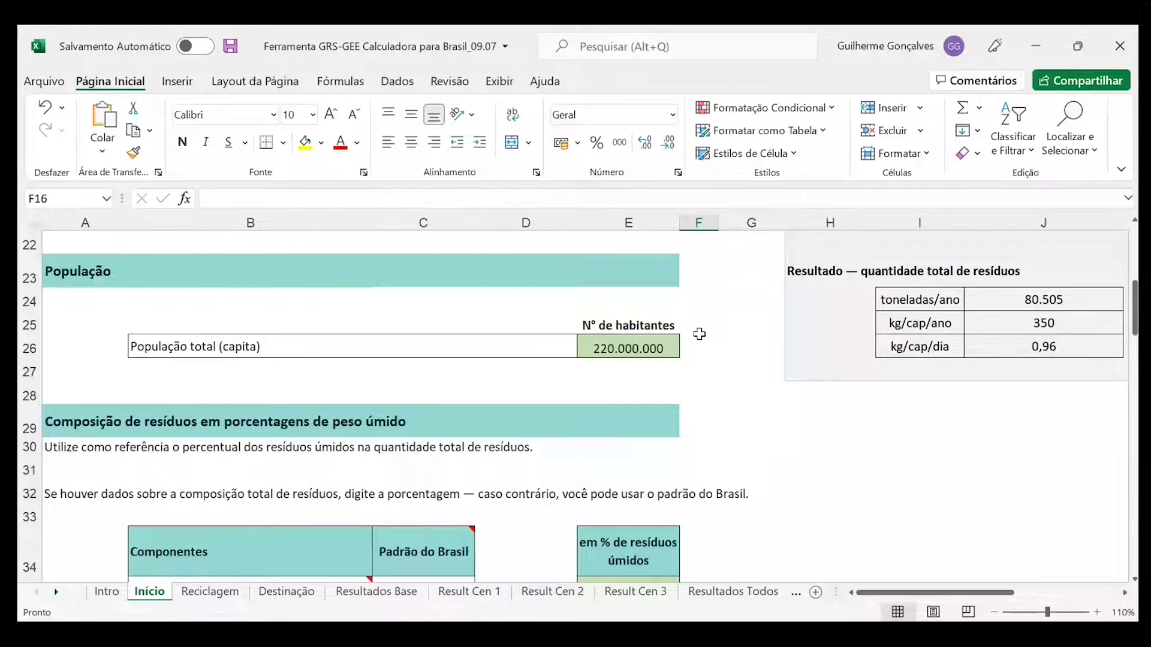
Examine the wet-weight waste composition table and read the note attached to Resíduos de alimentos
scroll(699, 334, down, 2)
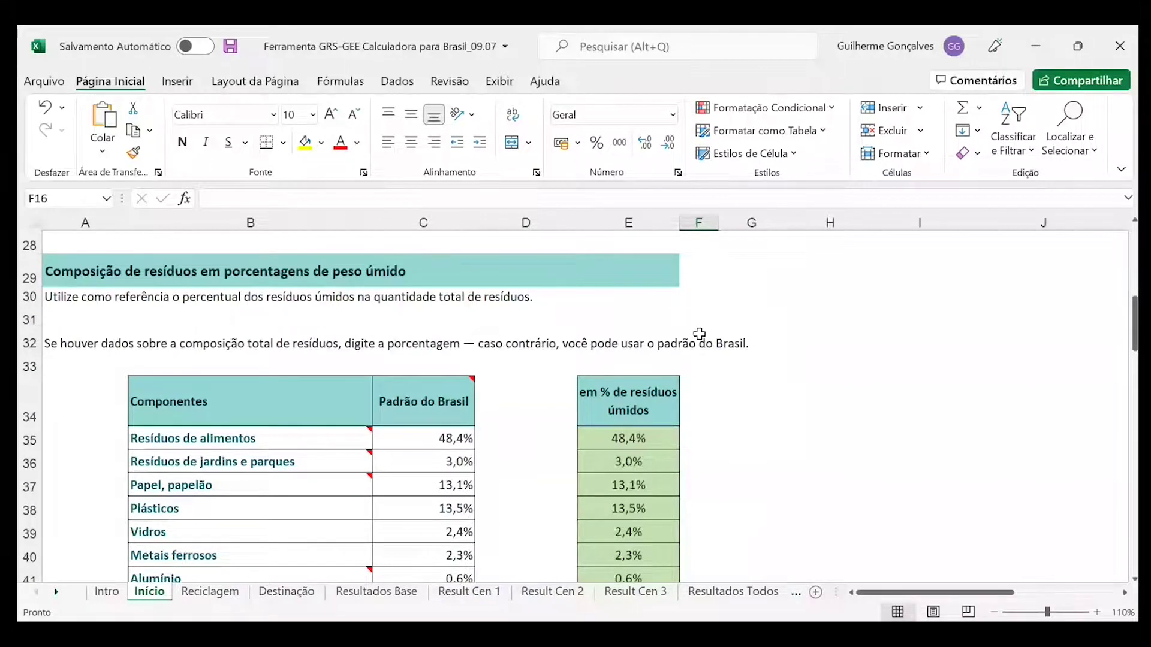
scroll(699, 334, down, 1)
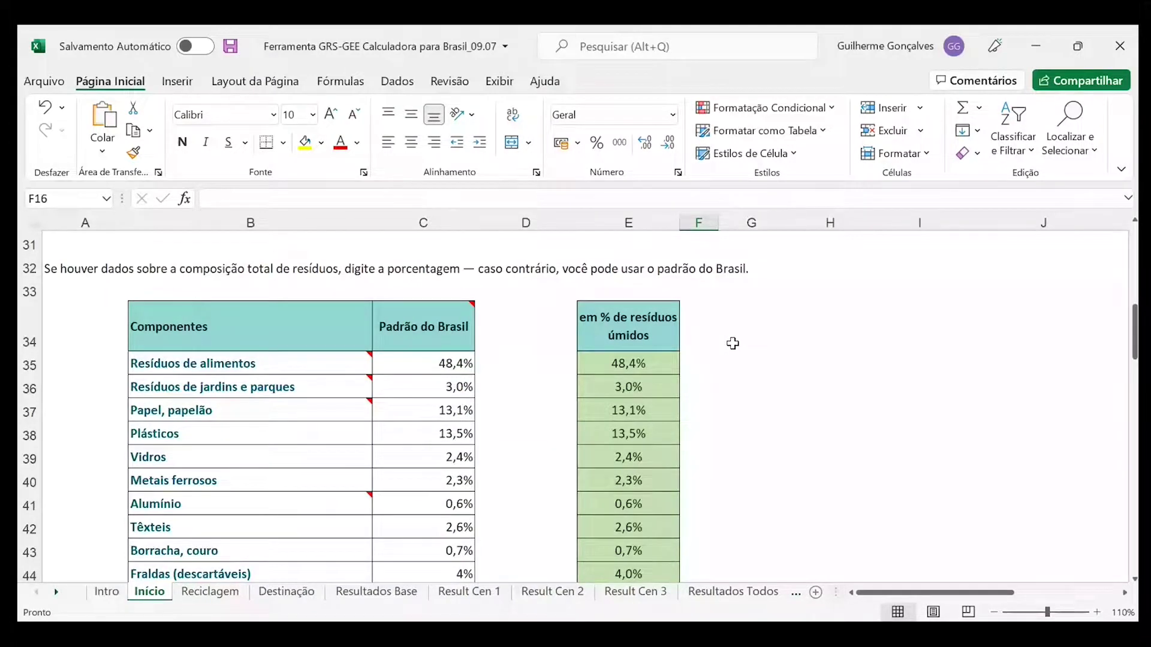
scroll(732, 344, down, 2)
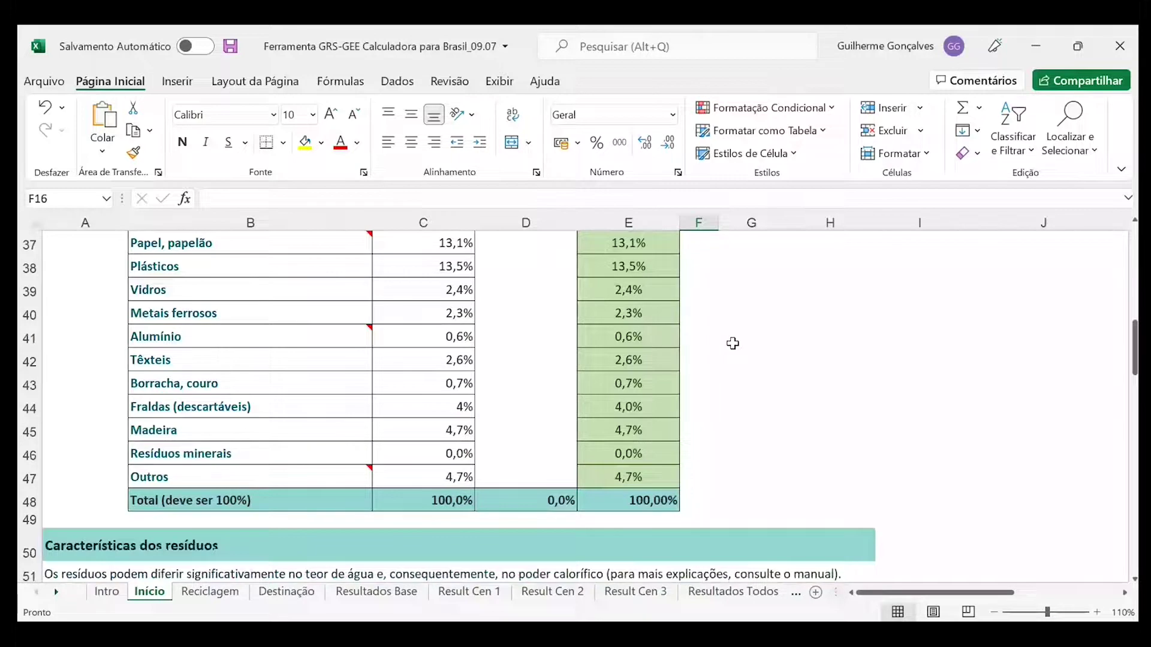
scroll(732, 343, up, 2)
mouse_move(345, 367)
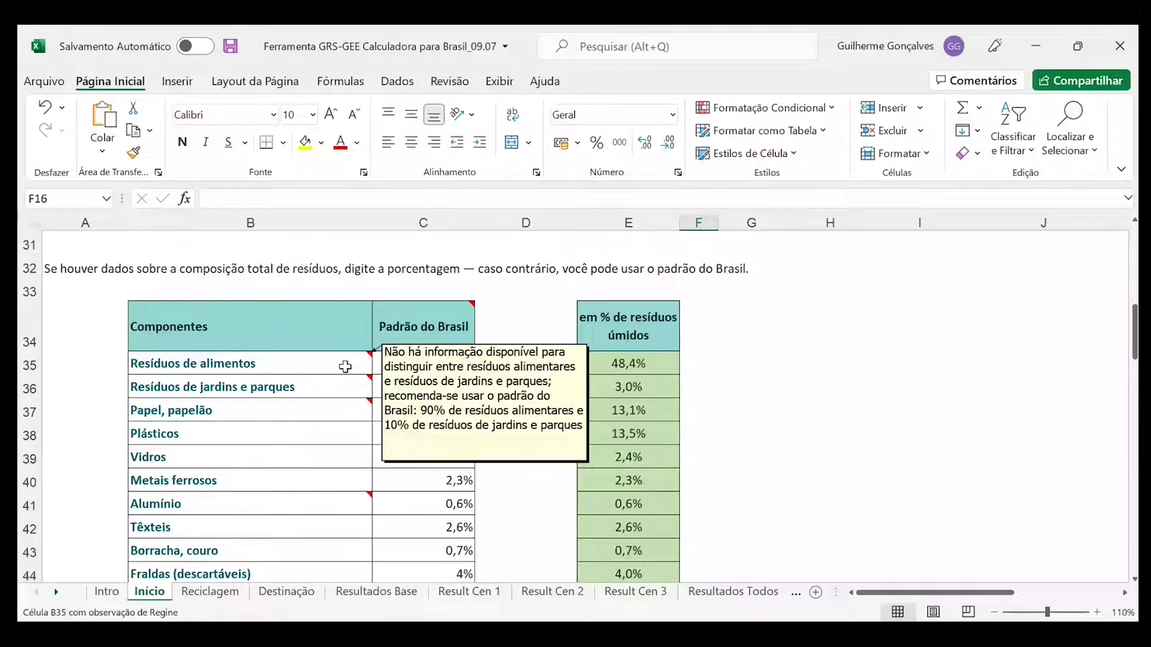
mouse_move(358, 386)
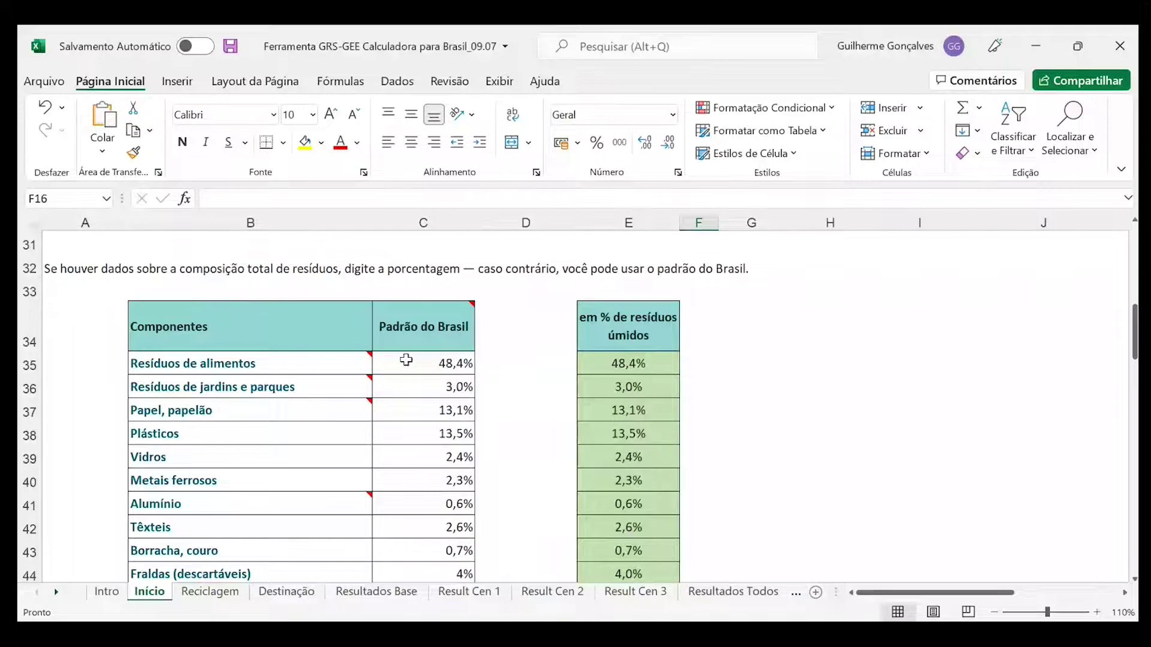
Select the food waste and garden waste rows with their Brazil defaults, and review the composition table through its total row
click(361, 373)
drag(361, 375, 399, 381)
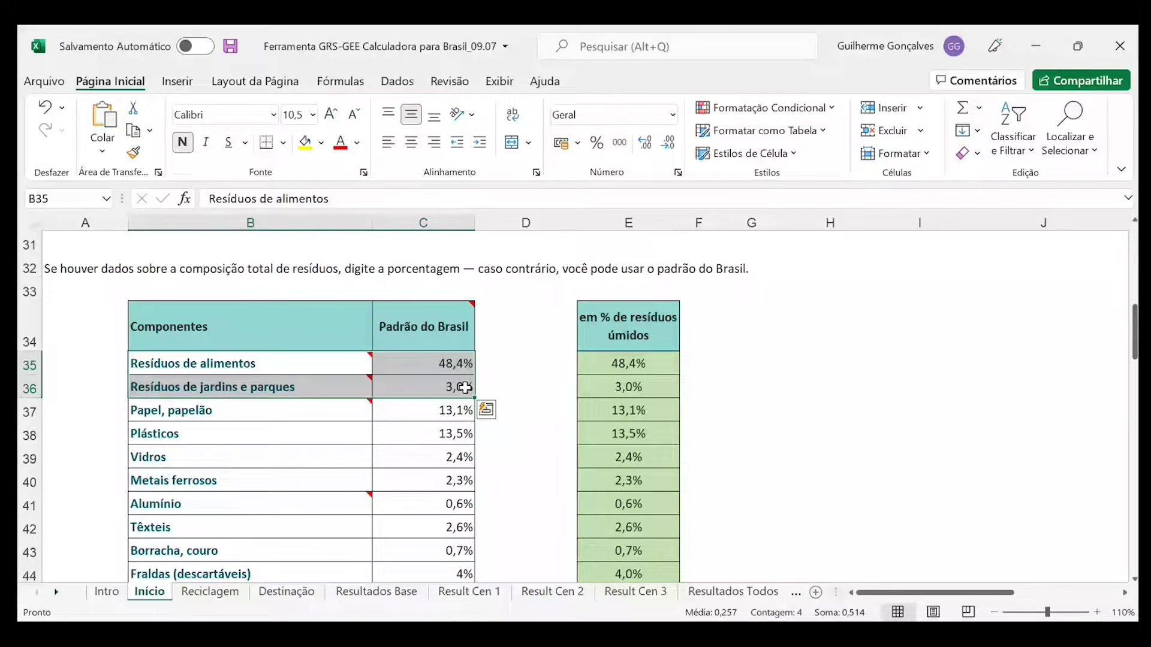
scroll(532, 398, down, 3)
scroll(531, 398, up, 4)
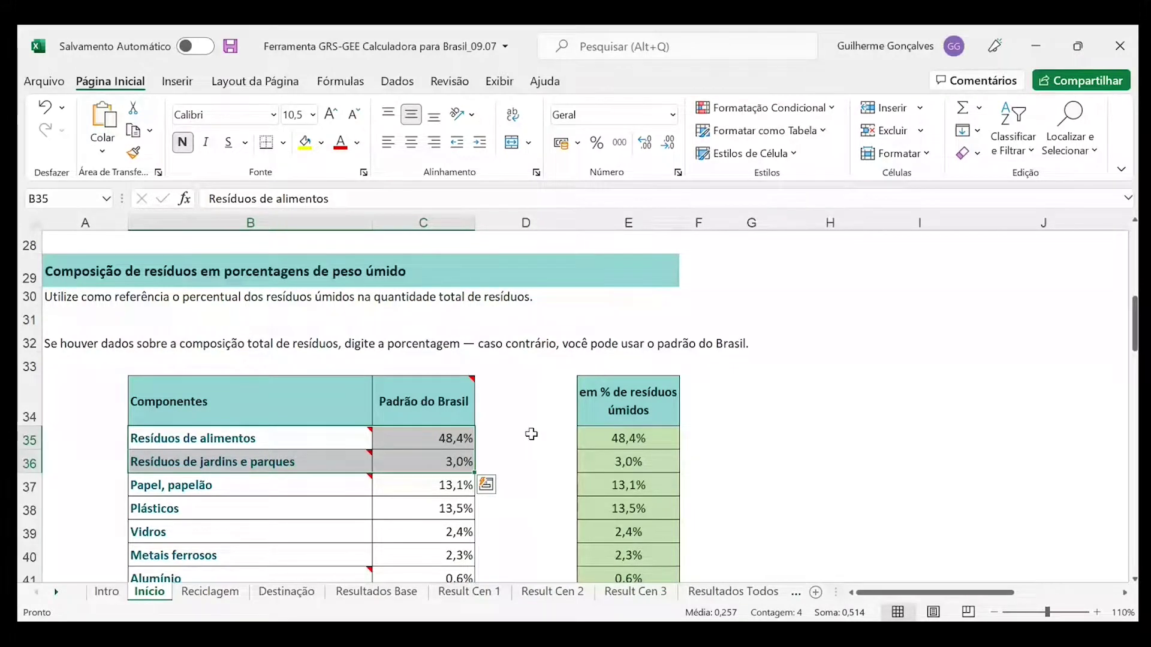
scroll(461, 435, down, 1)
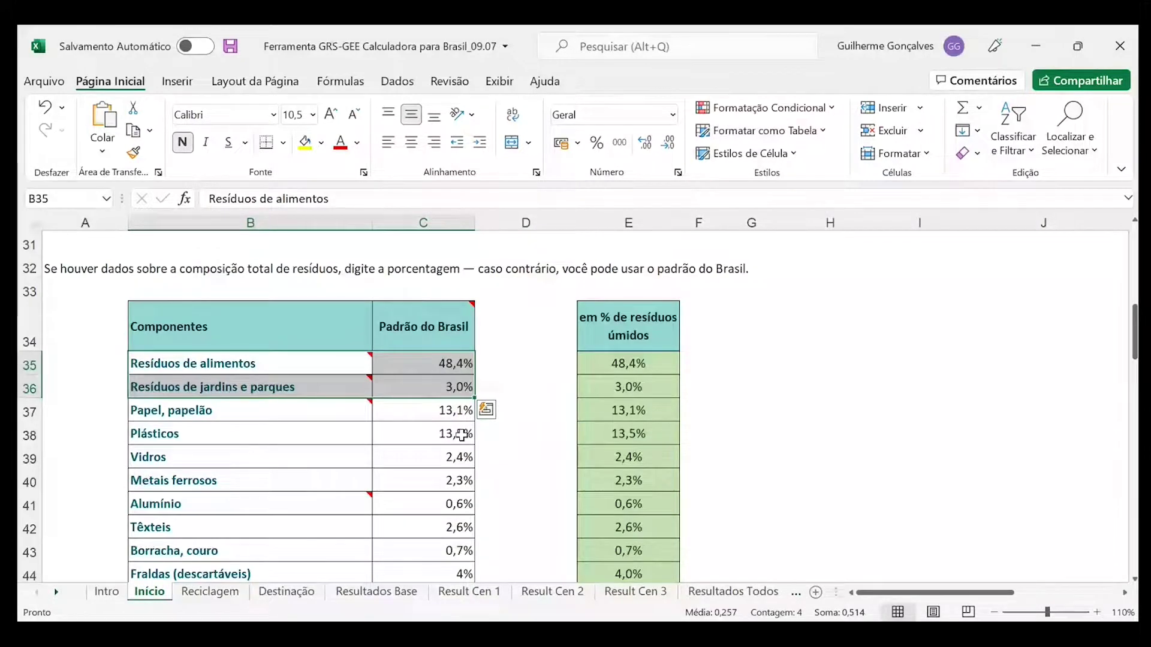
scroll(581, 465, down, 1)
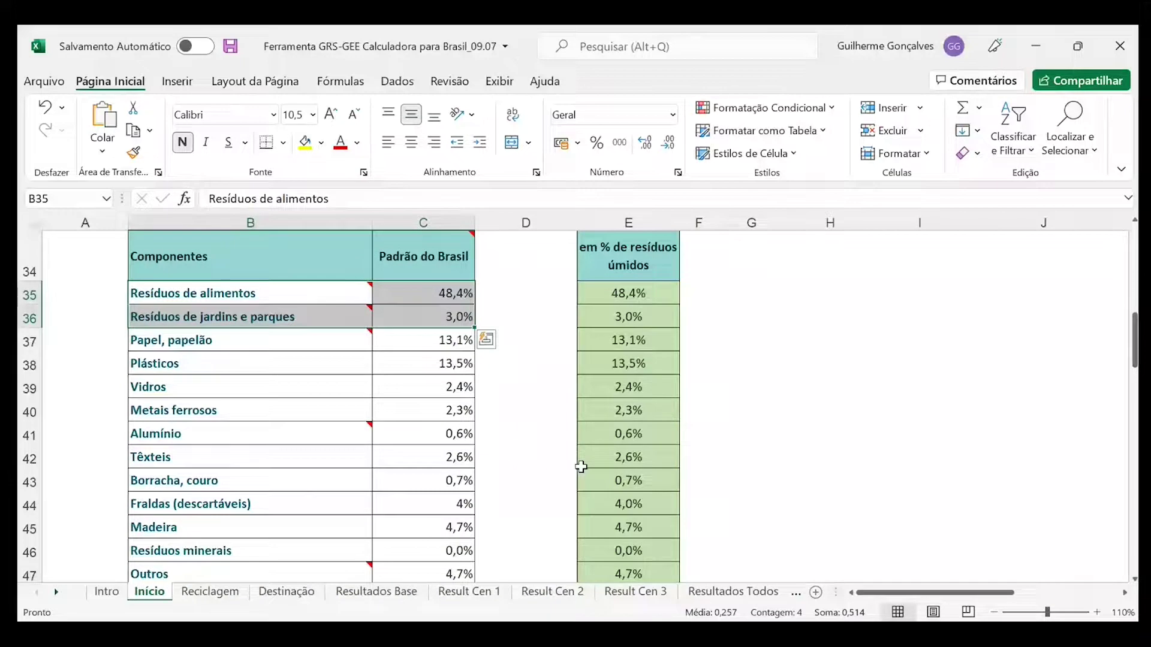
scroll(581, 466, down, 3)
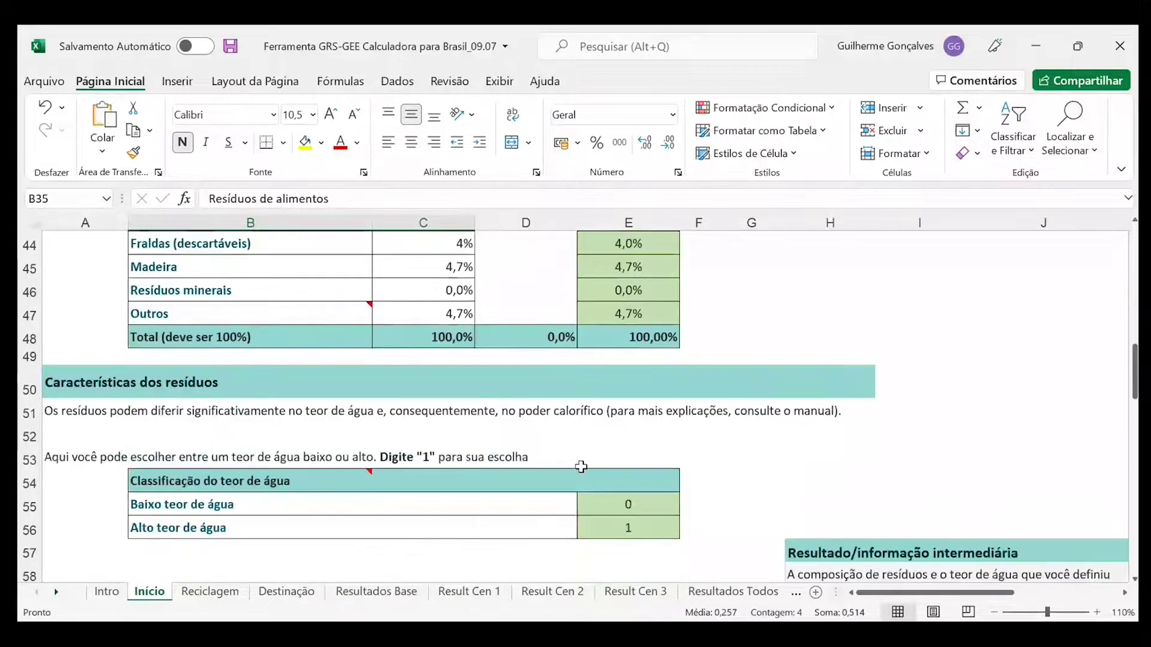
Examine the water content choice and the electricity emission factor in E67, along with the intermediate calorific and carbon results
scroll(581, 466, down, 2)
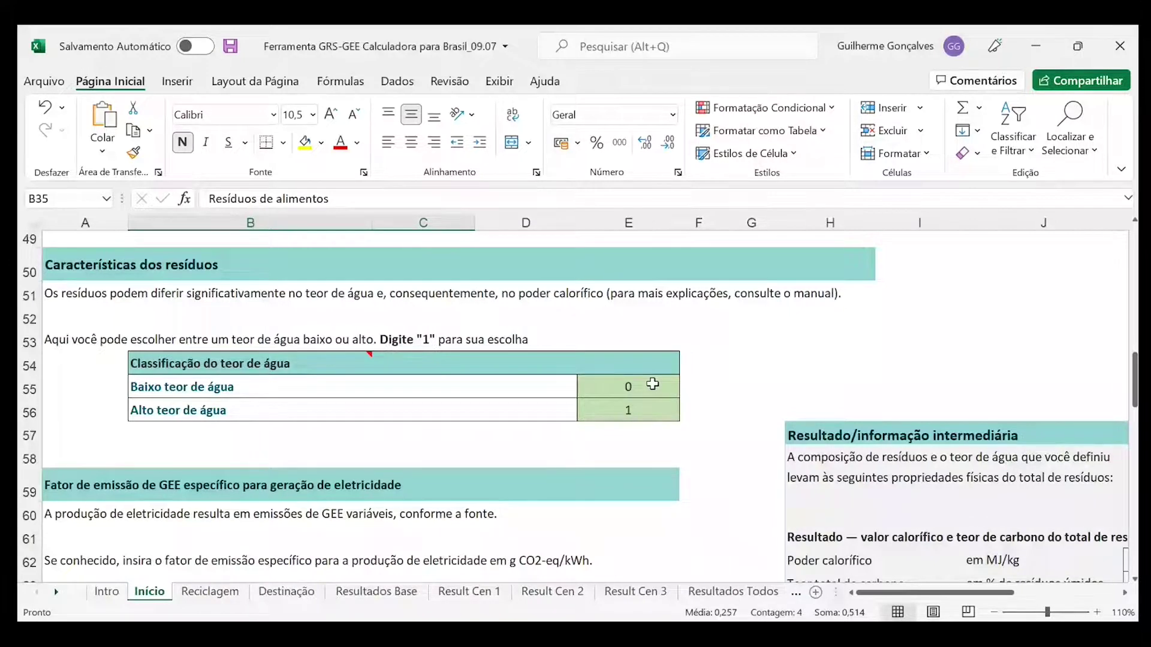
scroll(652, 384, down, 2)
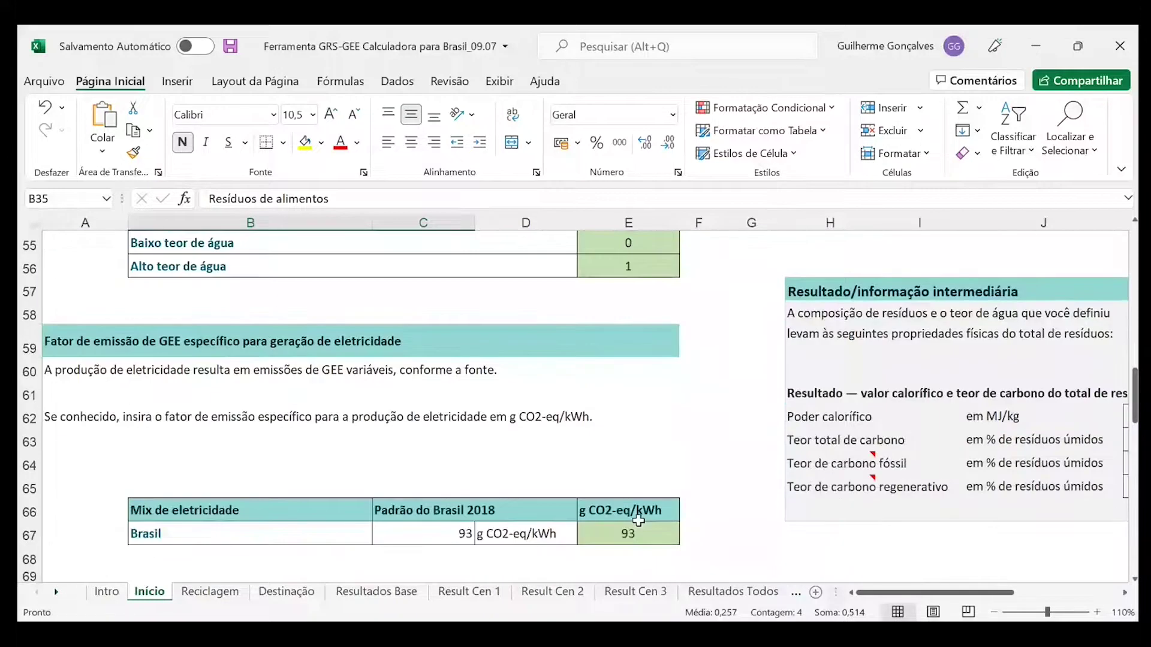
scroll(639, 521, down, 1)
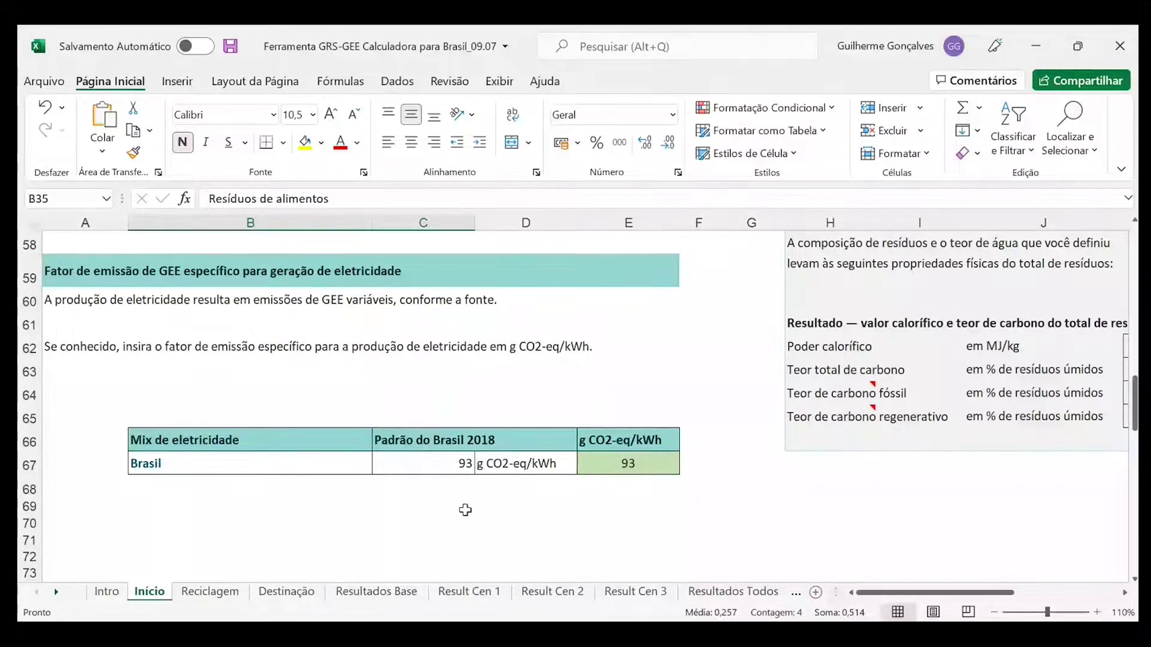
click(639, 464)
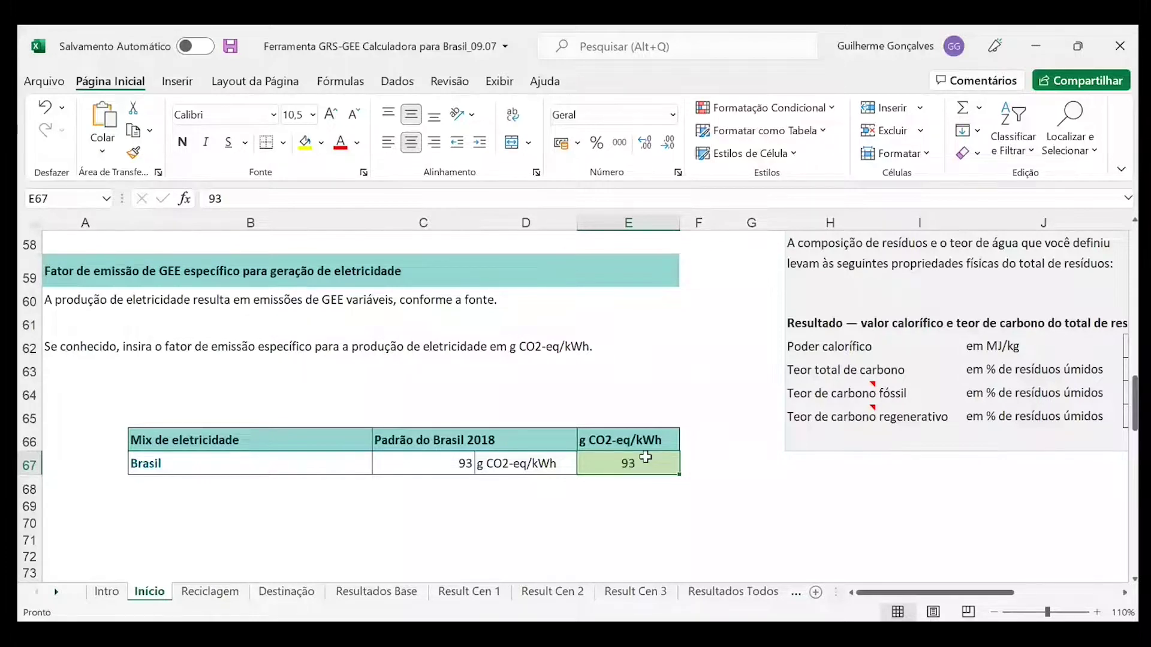
scroll(645, 457, right, 3)
scroll(698, 448, up, 1)
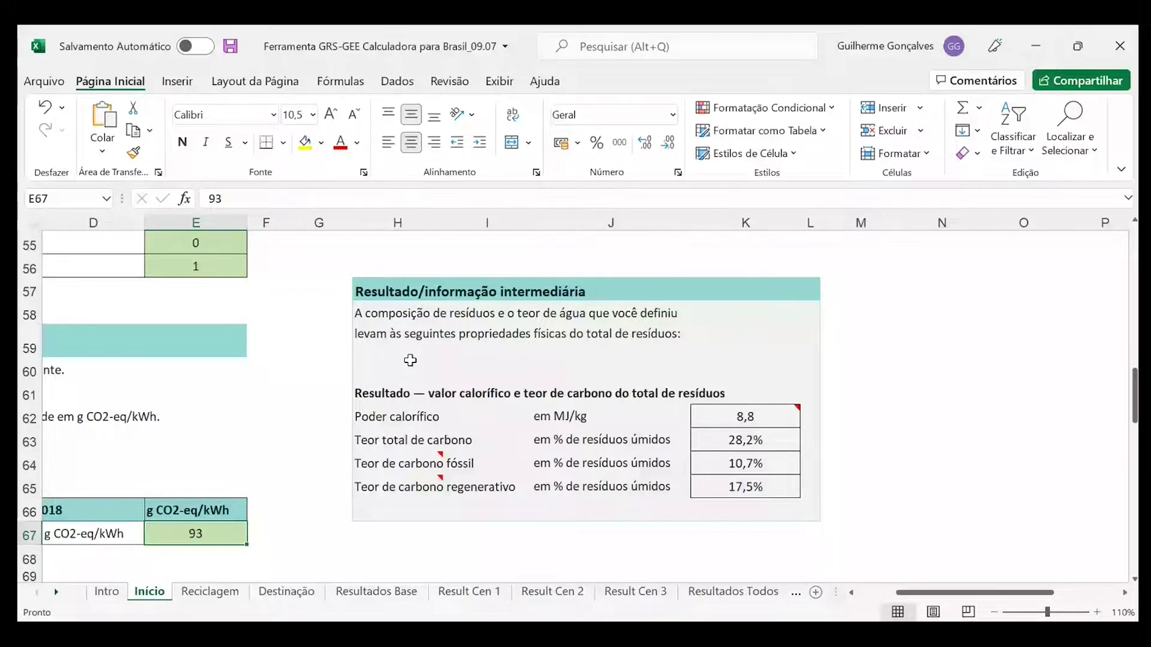
Examine the dry material and organic waste recycling percentages for the four scenarios on the Reciclagem sheet
key(ctrl+Page_Down)
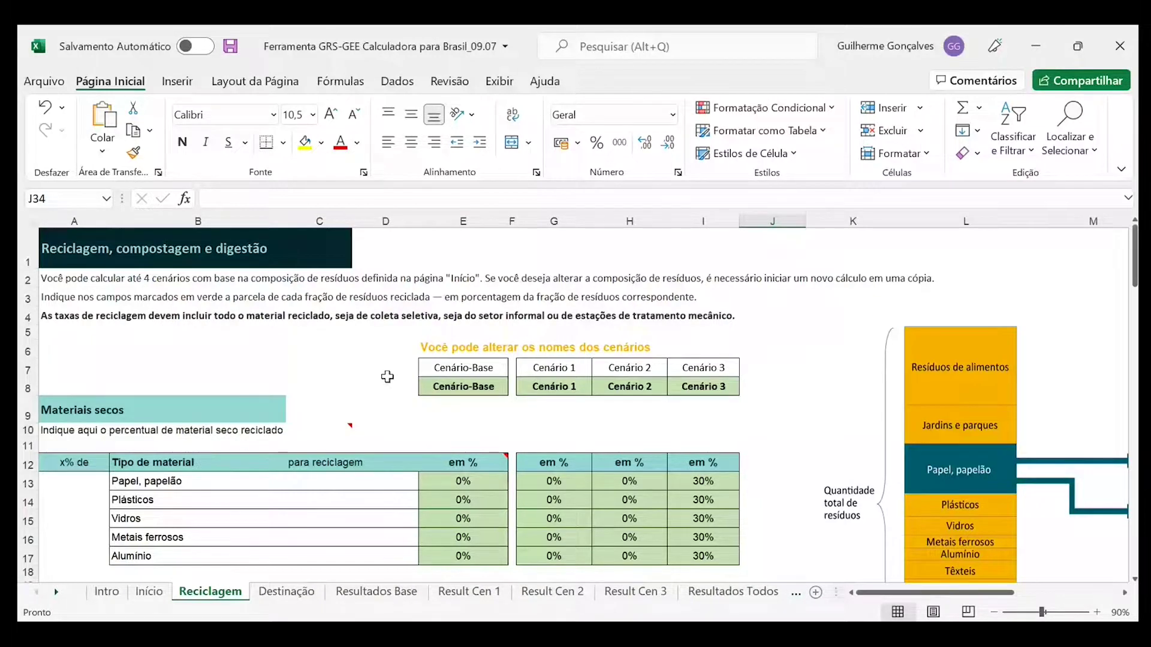
scroll(388, 376, down, 3)
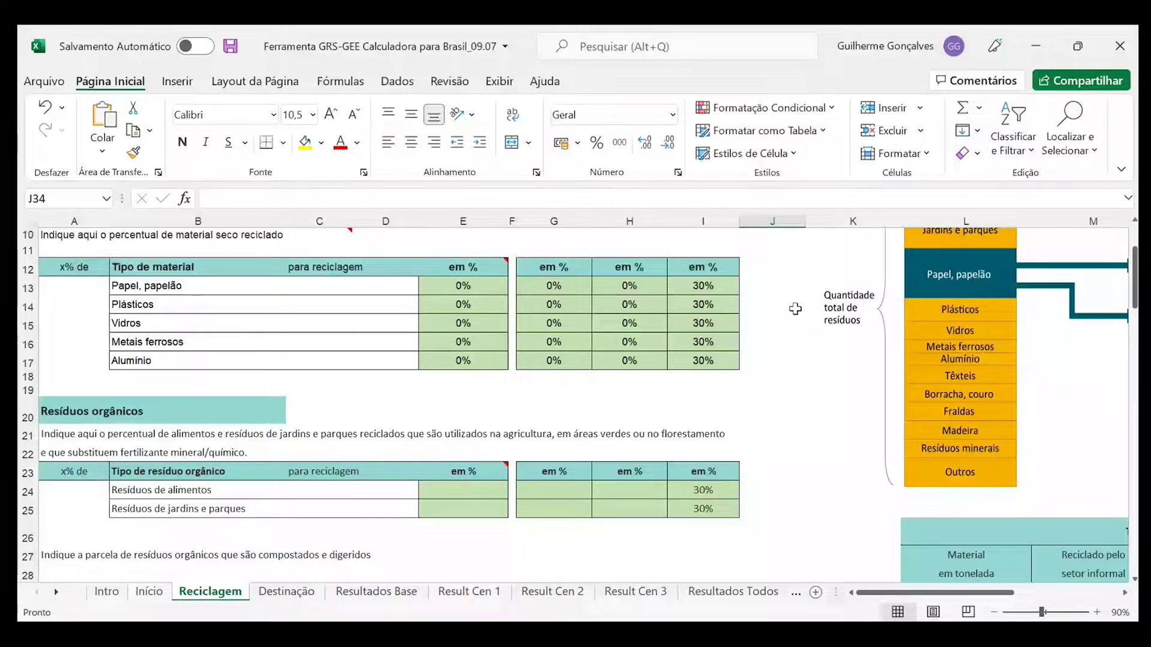
scroll(795, 308, down, 4)
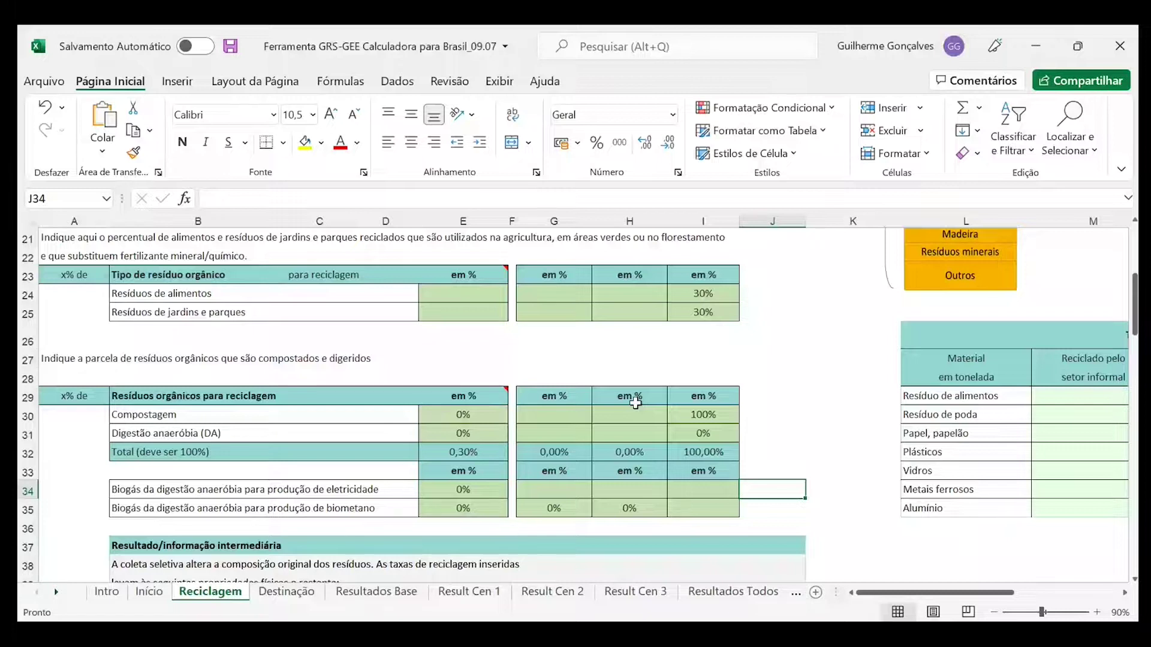
scroll(707, 403, up, 2)
scroll(745, 393, down, 2)
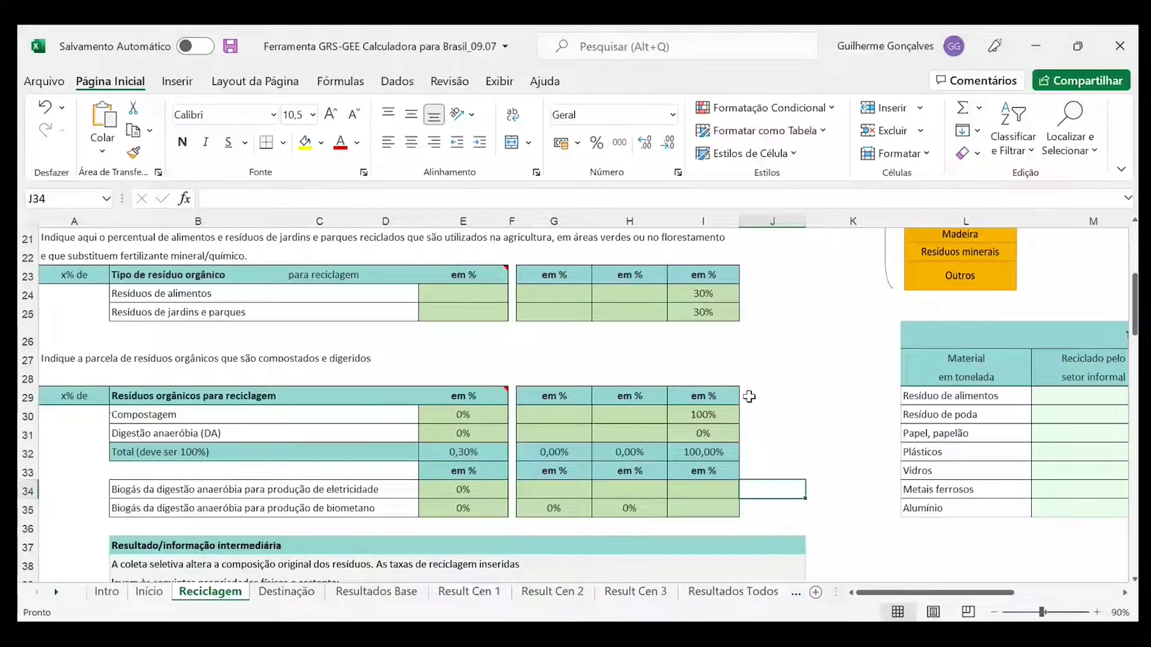
Inspect the composting and anaerobic digestion shares of Cenário 3, and review the waste characteristics after recycling
click(725, 416)
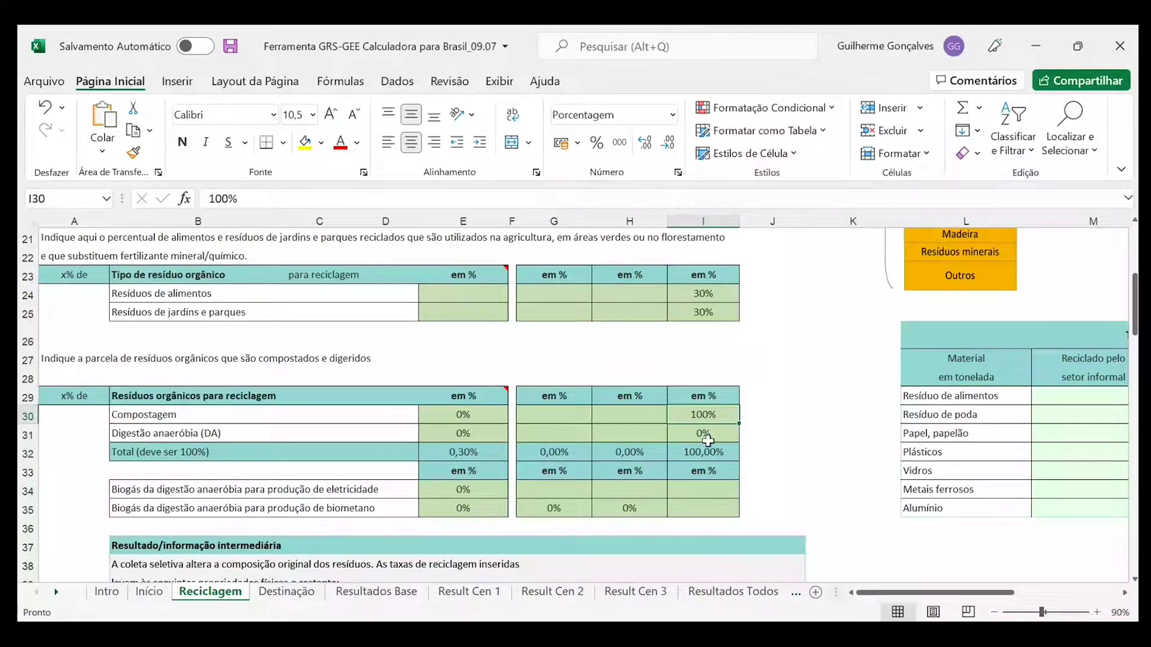
click(708, 441)
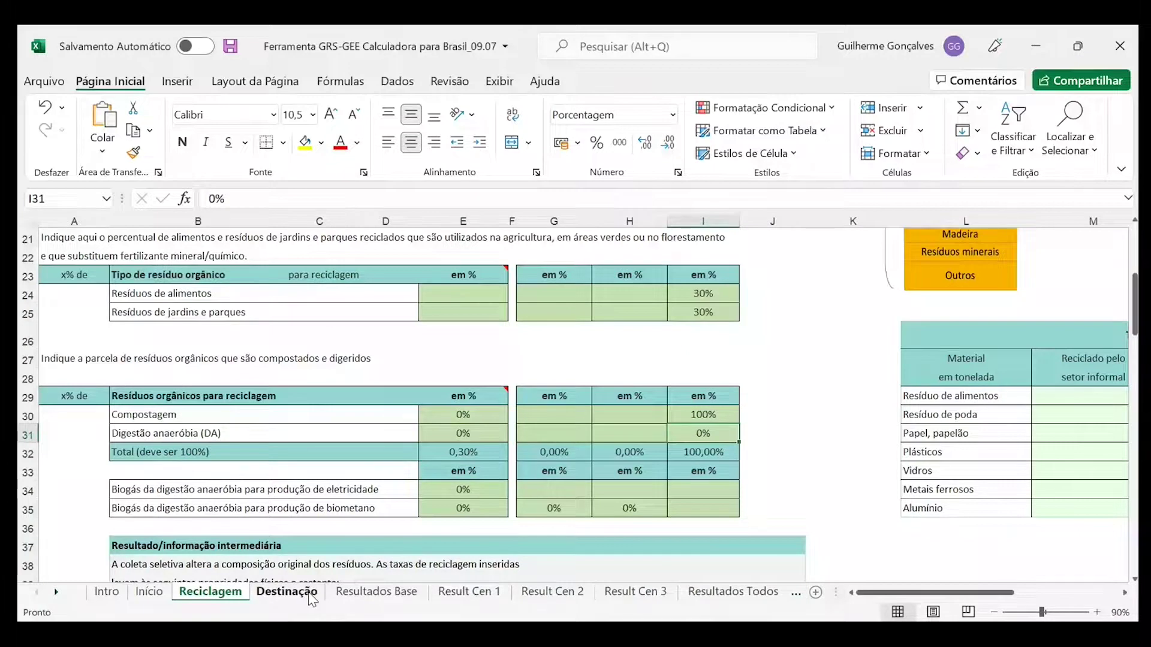
scroll(824, 418, down, 3)
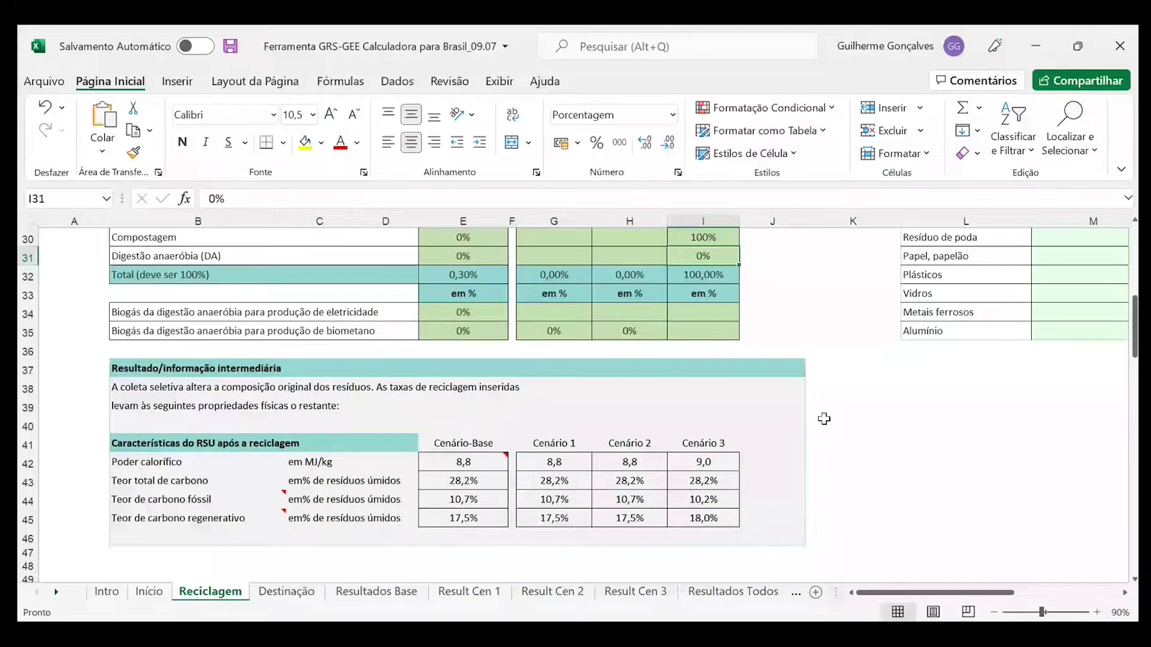
Open the Destinação sheet and read the notes on unburned dispersed waste and open burning in the Evitar! rows
click(301, 596)
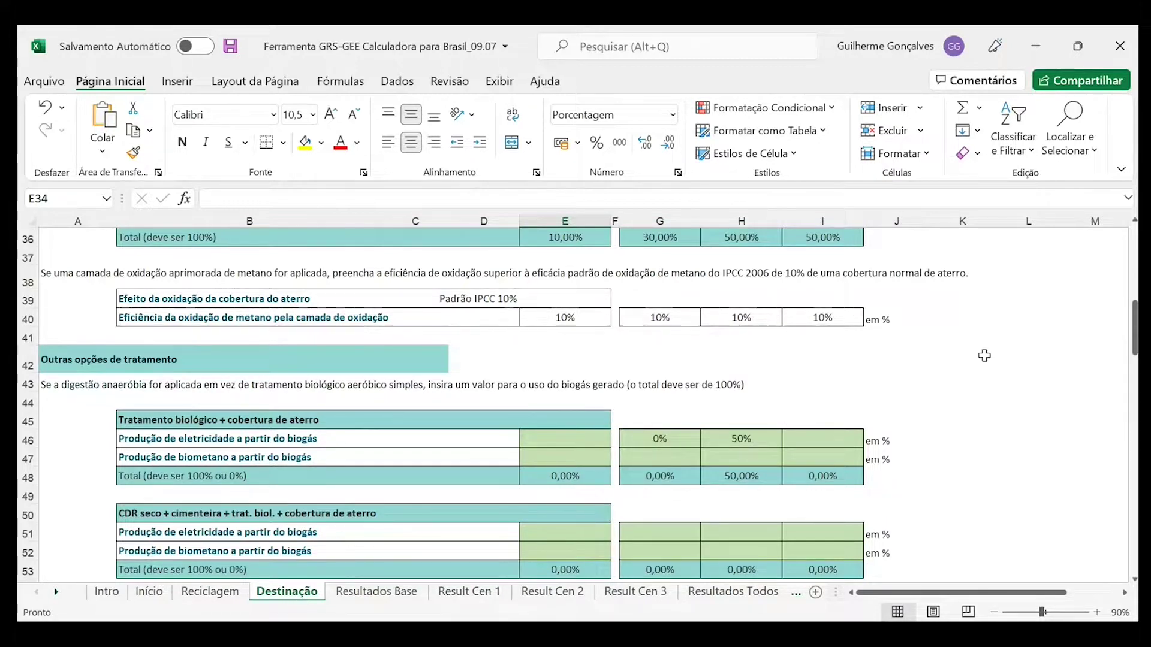
scroll(984, 356, up, 12)
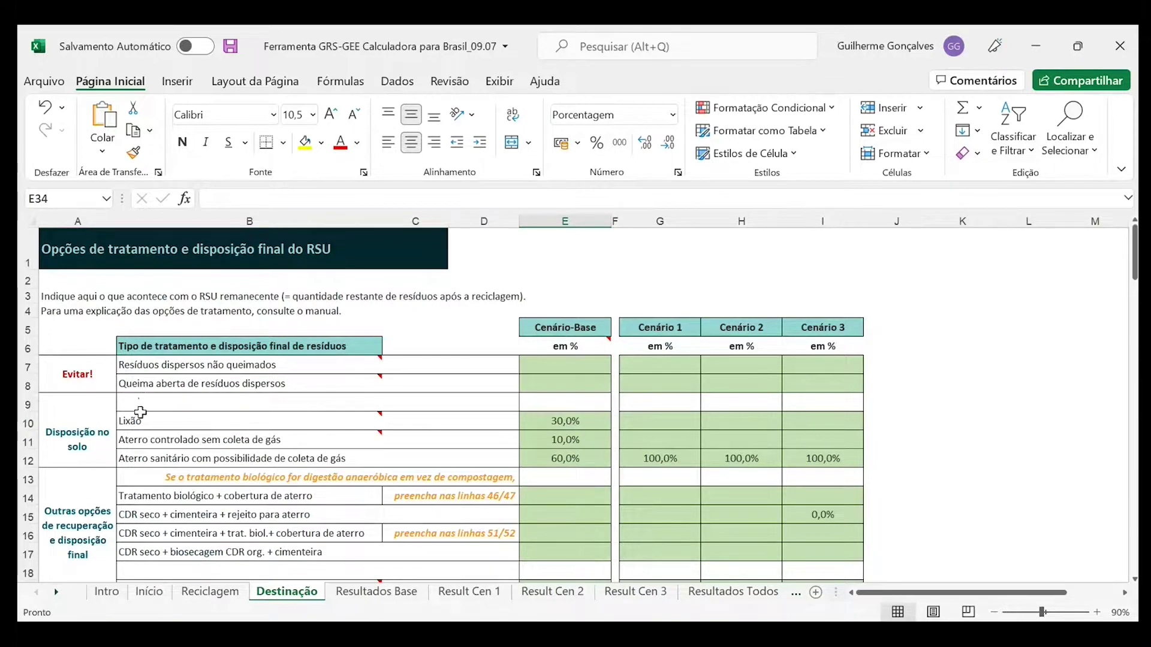
mouse_move(145, 369)
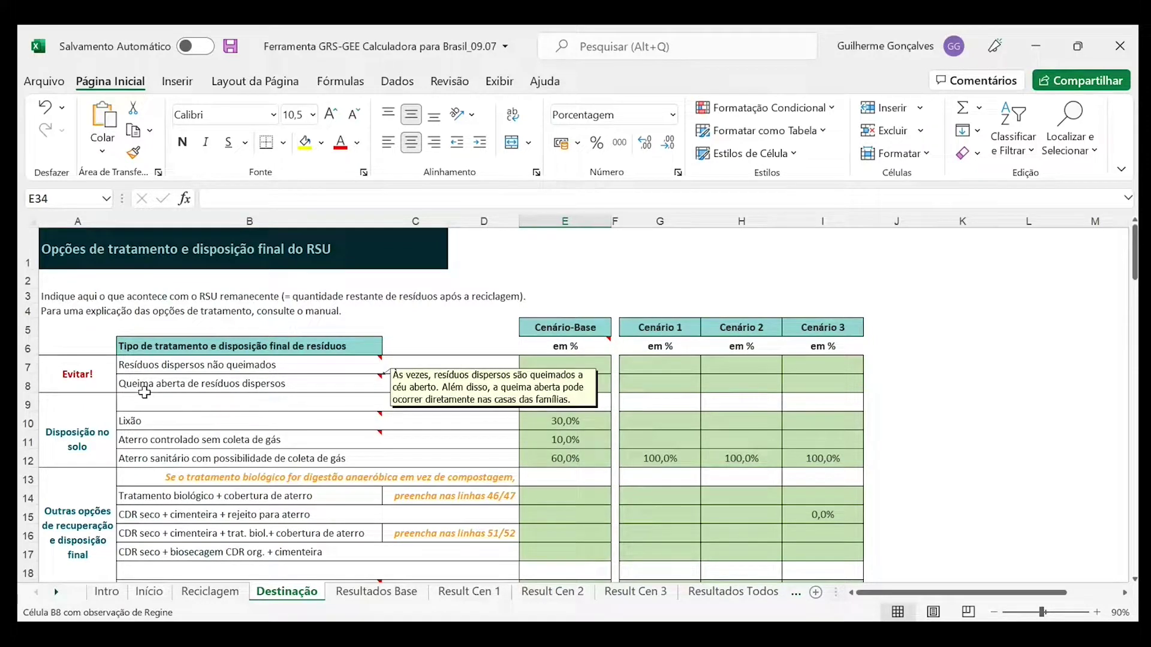
mouse_move(144, 414)
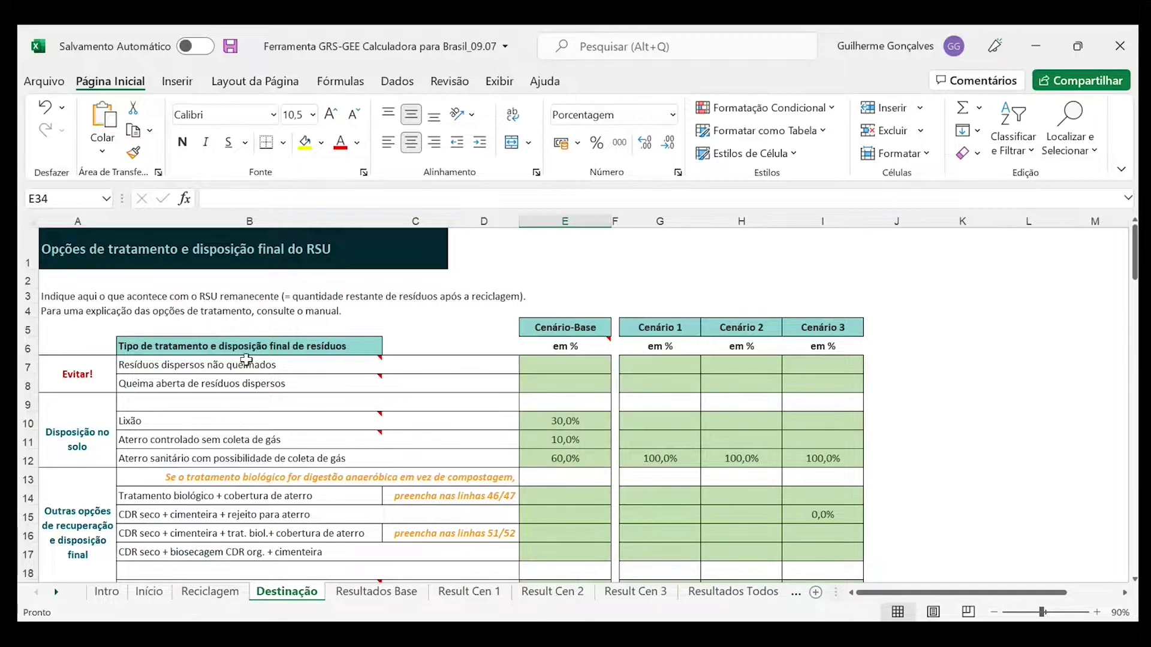
mouse_move(248, 363)
mouse_move(282, 370)
mouse_move(155, 390)
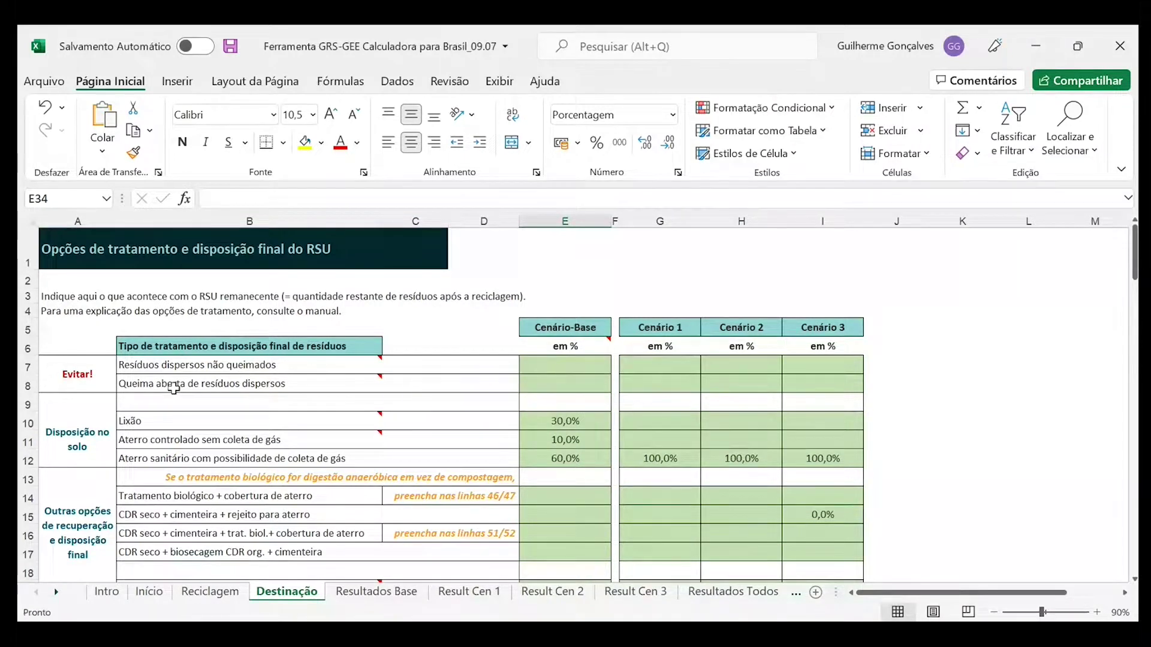
mouse_move(357, 371)
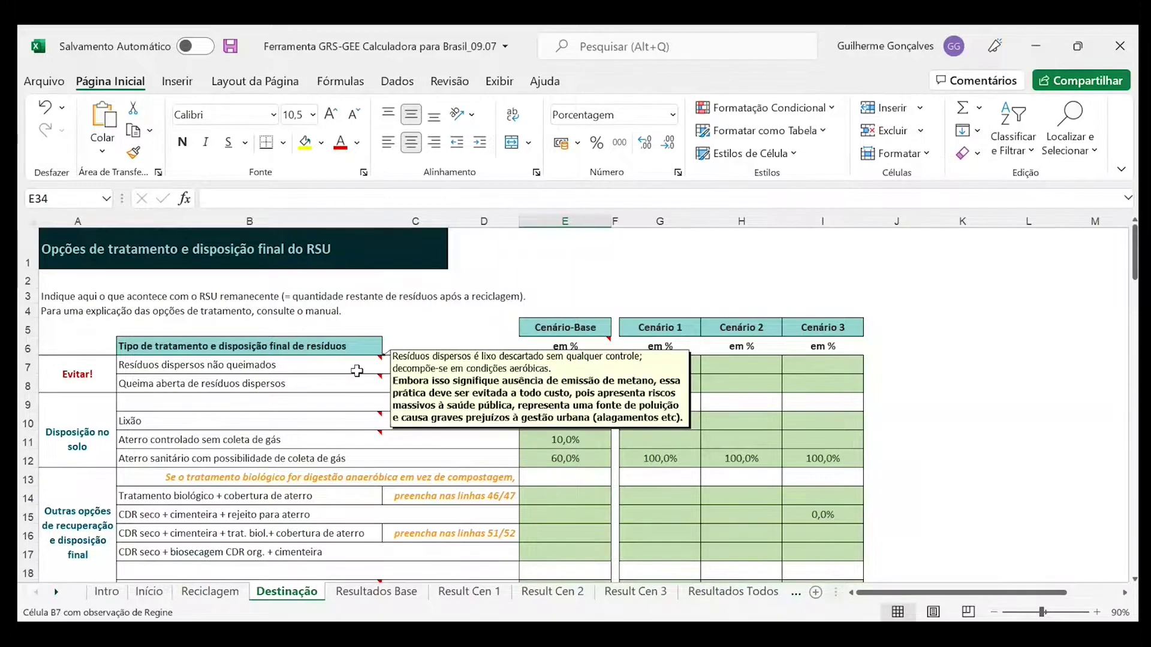
mouse_move(118, 383)
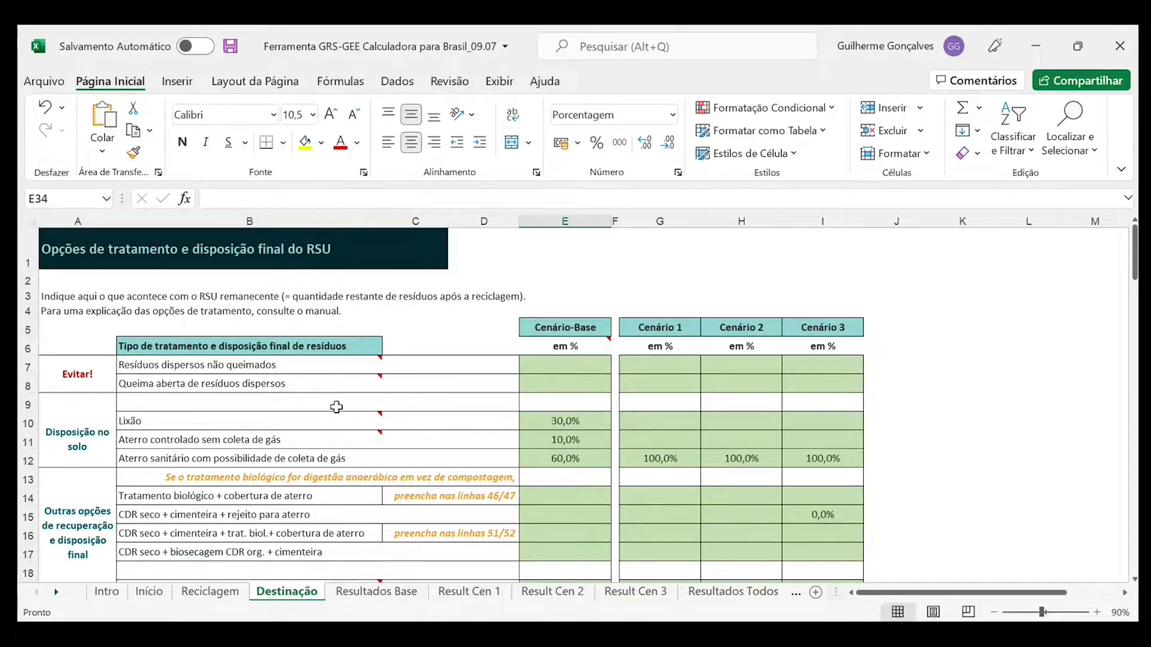
Examine the Disposição no solo options, from Lixão through the controlled landfill to the sanitary landfill with possible gas collection
scroll(336, 407, down, 2)
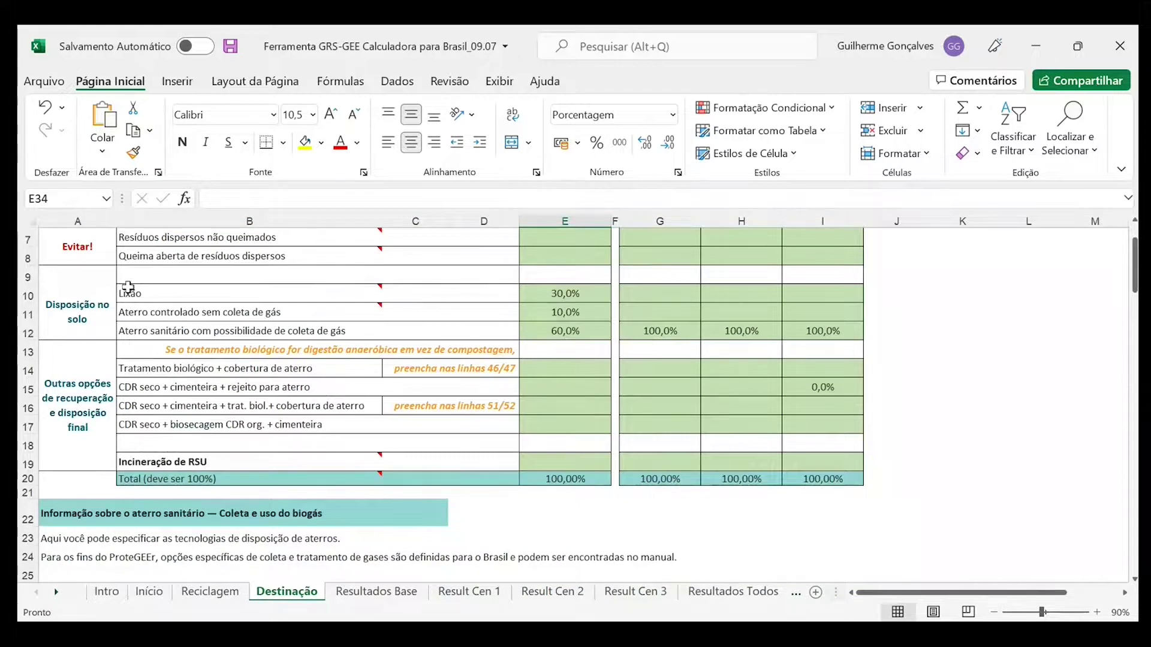
mouse_move(128, 288)
mouse_move(197, 293)
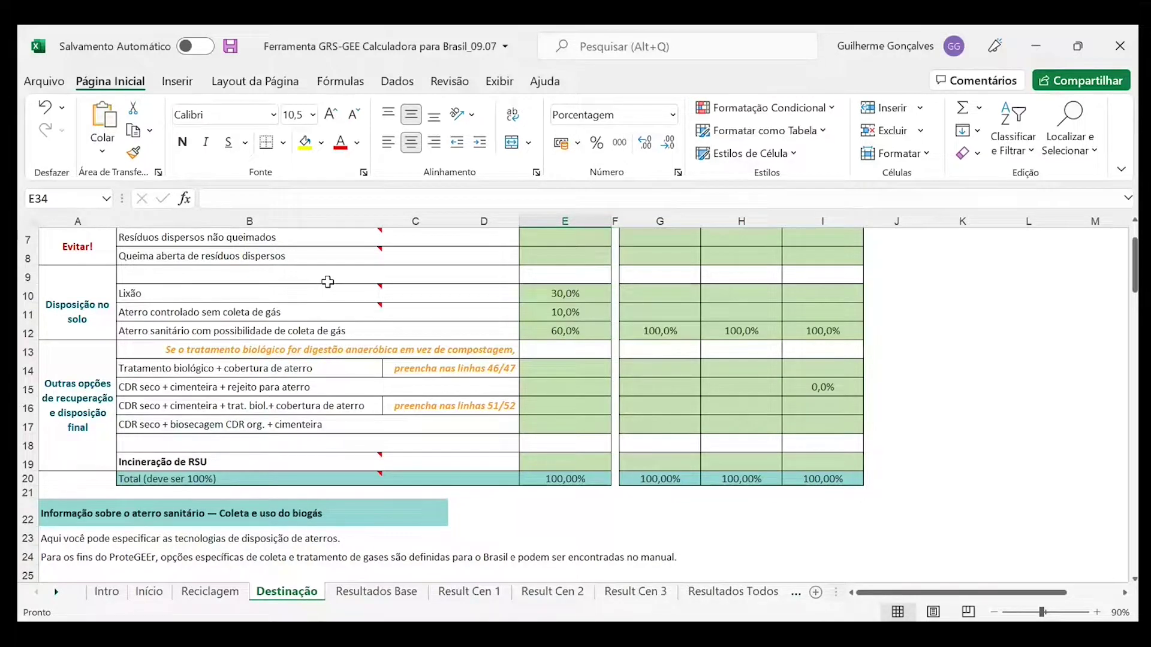
mouse_move(325, 293)
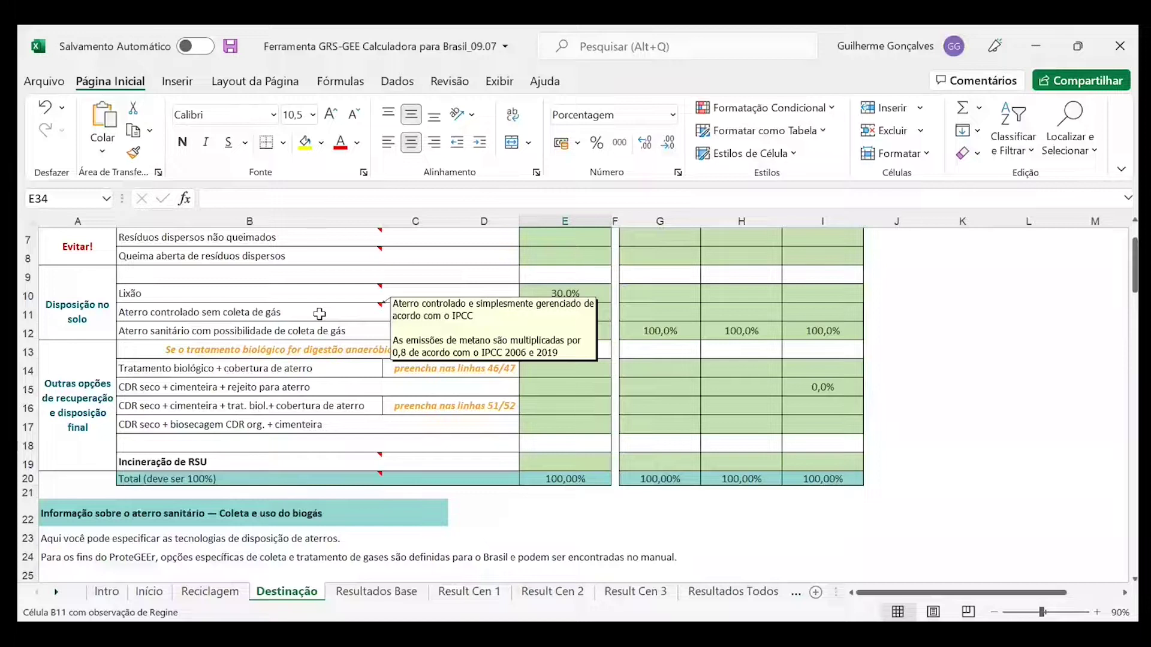
click(371, 330)
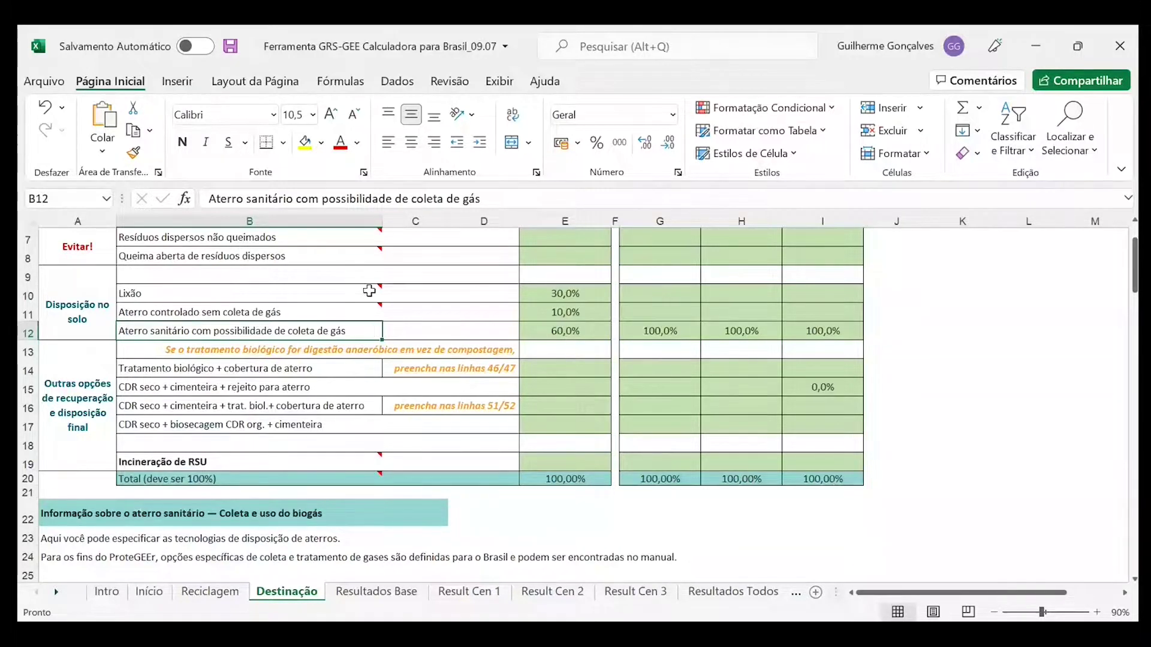
mouse_move(370, 296)
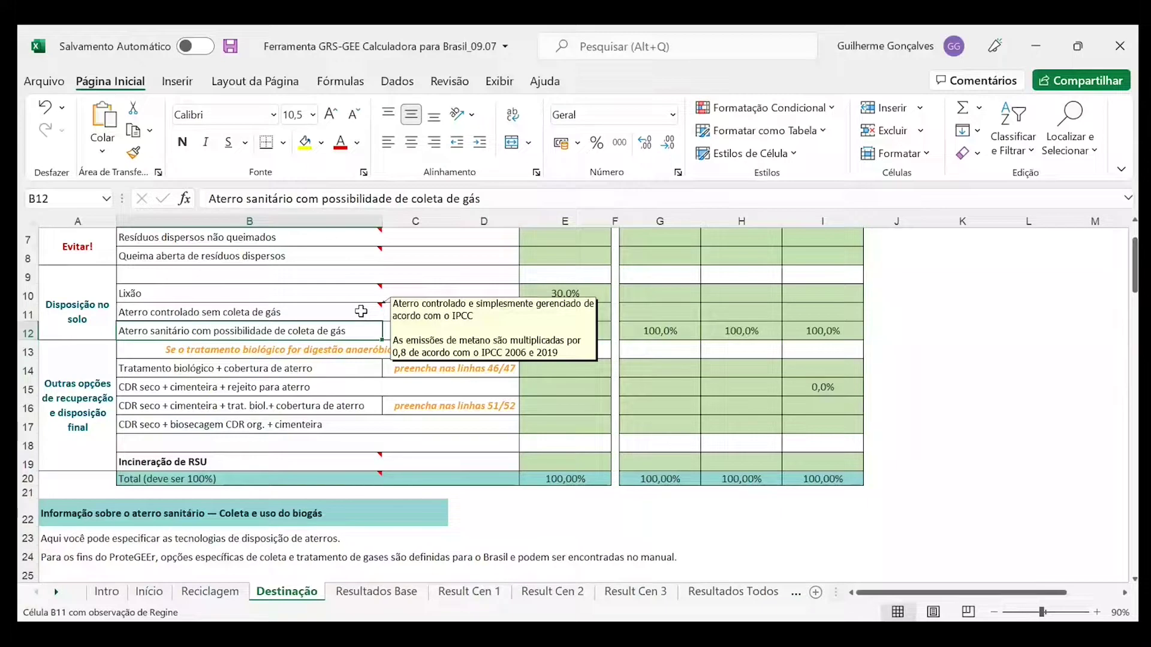
click(373, 318)
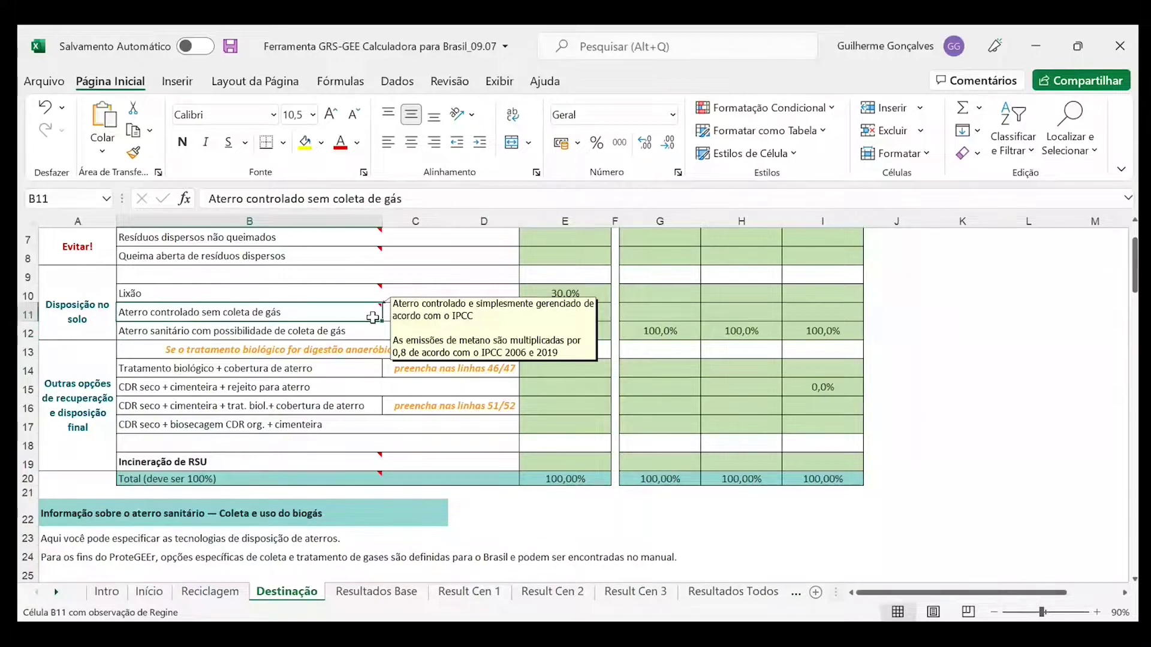
click(373, 329)
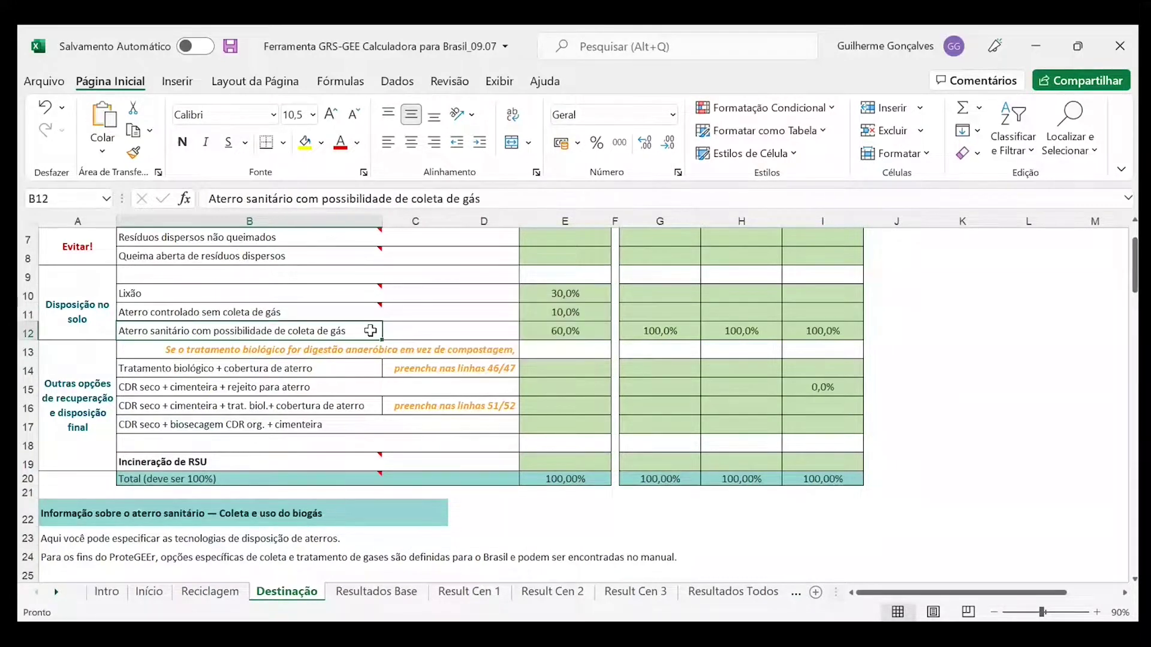
Compare the methane emission notes attached to the Lixão and Aterro controlled sem coleta de gás rows
click(365, 298)
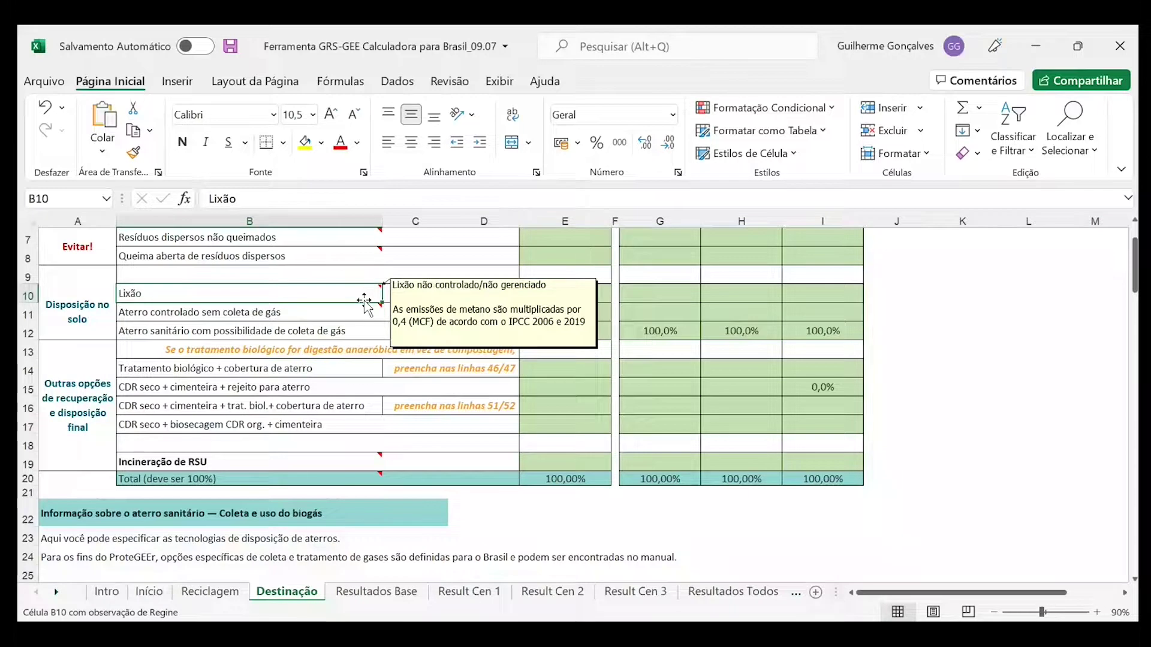
click(367, 312)
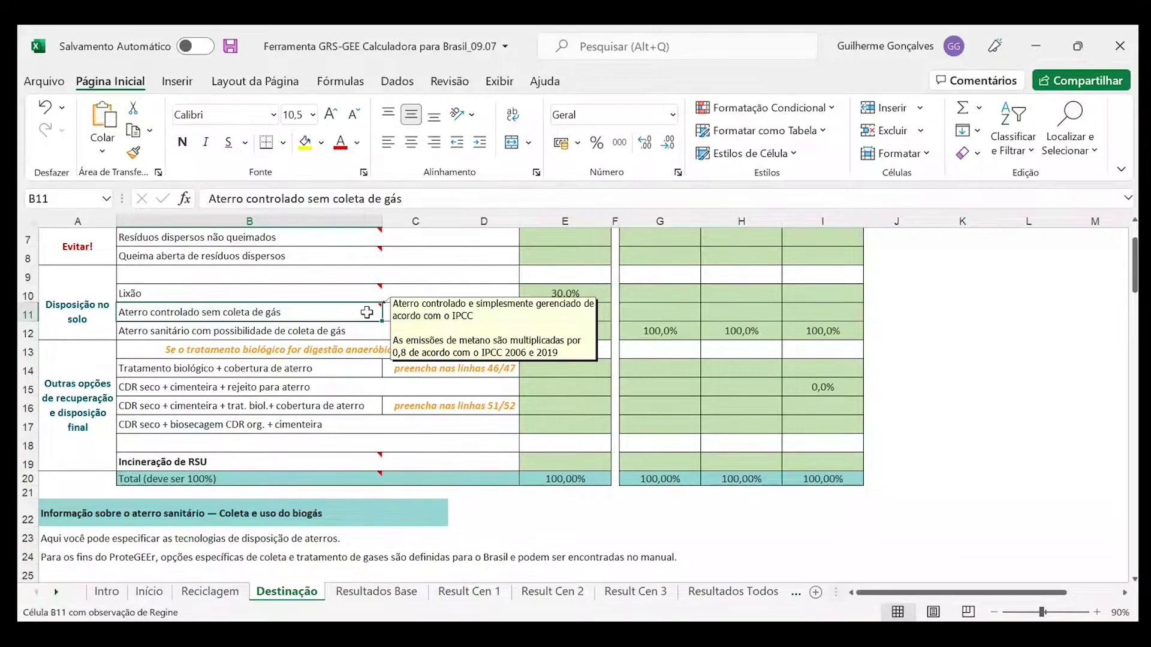
mouse_move(299, 294)
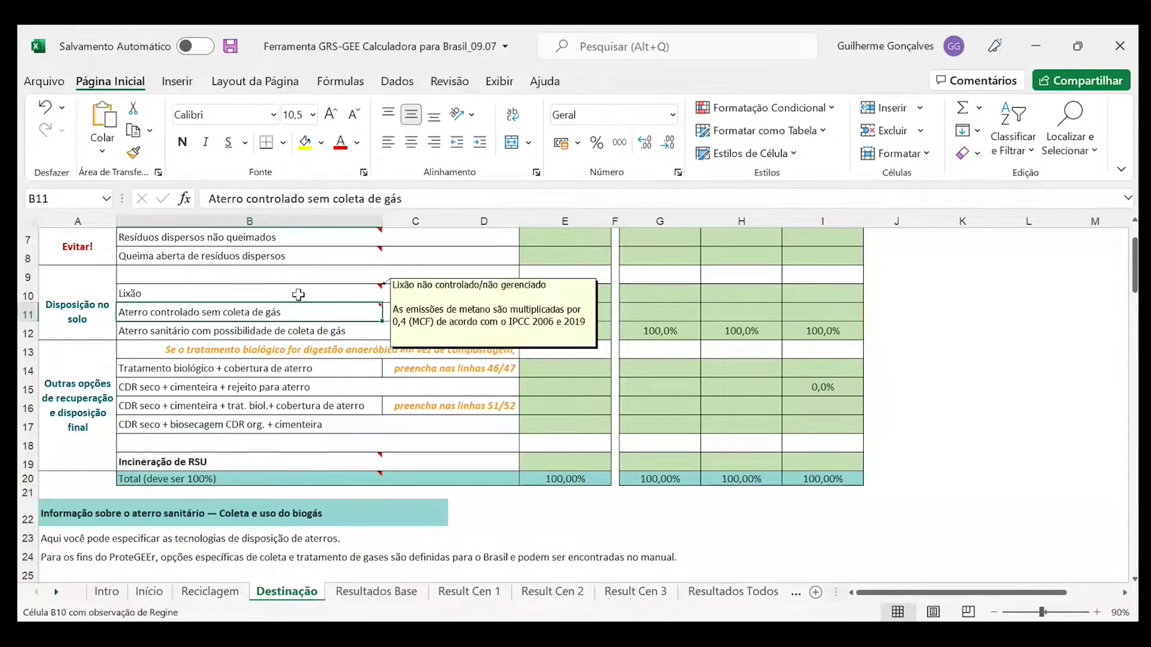
mouse_move(314, 314)
mouse_move(348, 303)
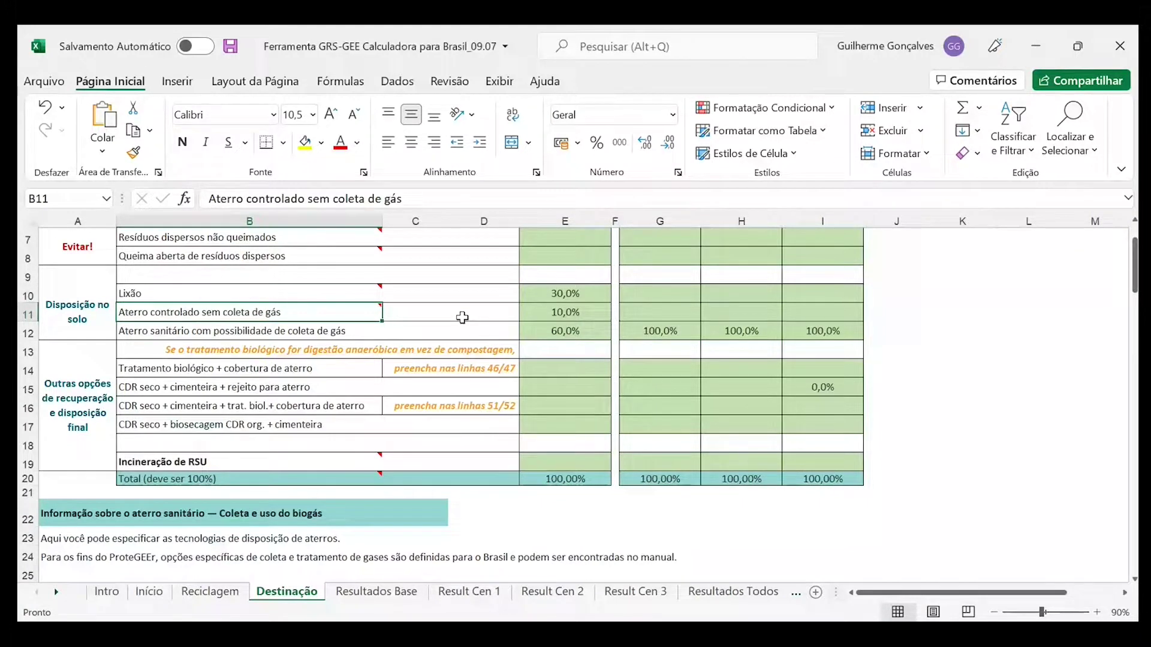
Select the four biological treatment and CDR options in B14:B17, and review them through the biosecagem row
click(152, 369)
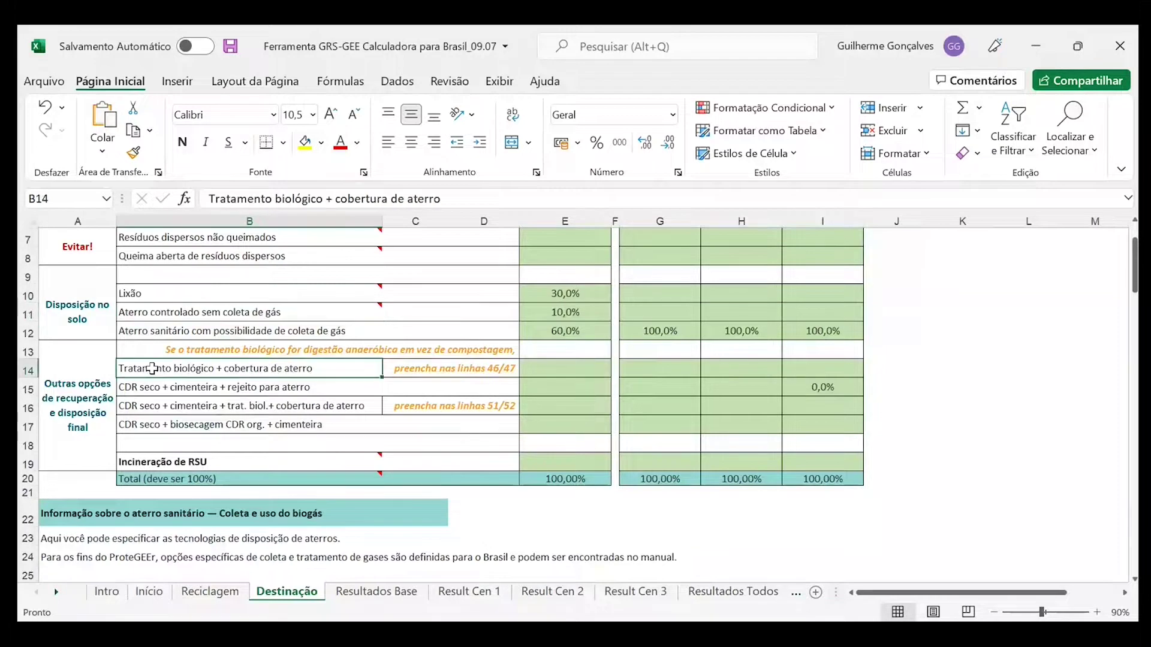
drag(152, 369, 180, 426)
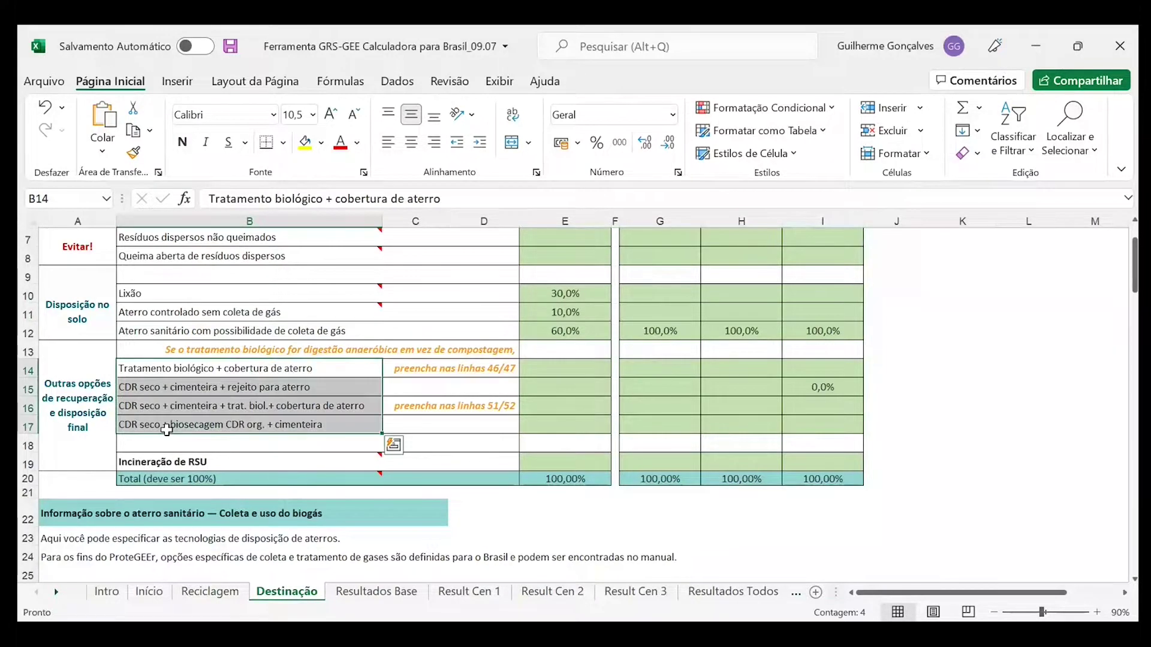
click(333, 369)
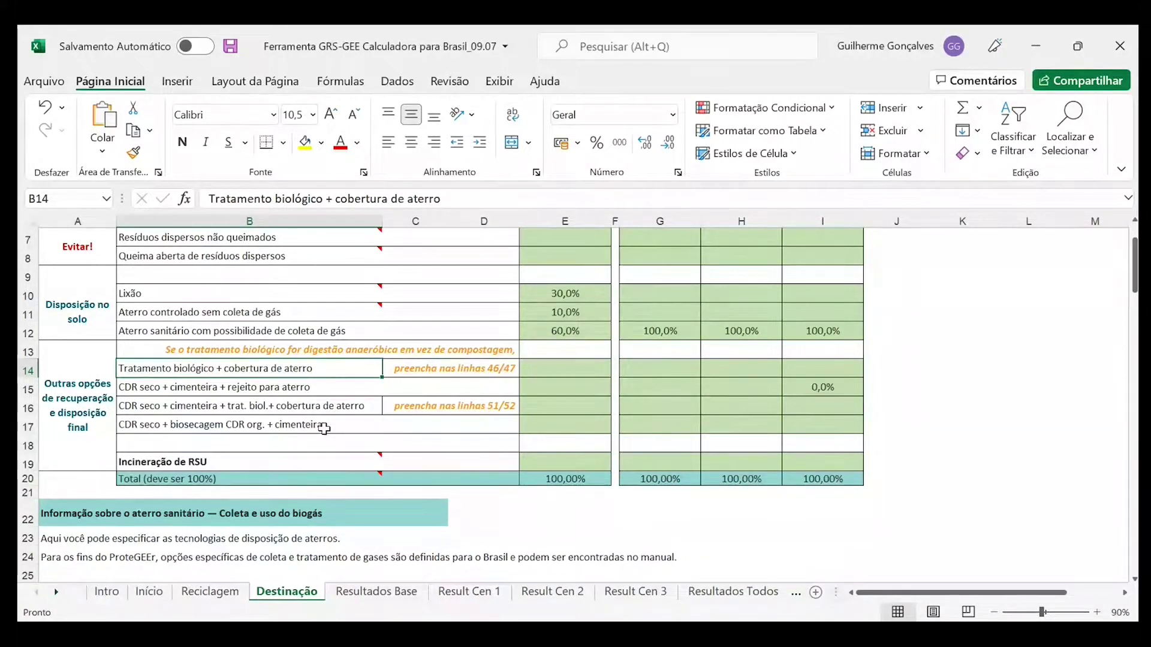
click(245, 428)
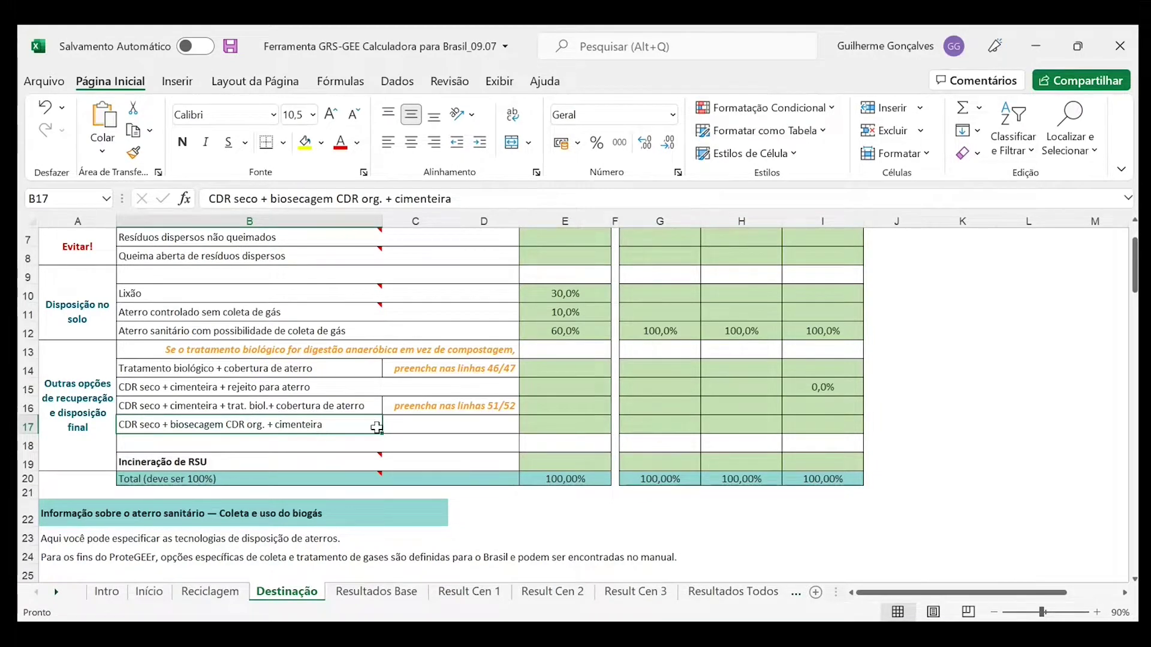
click(411, 425)
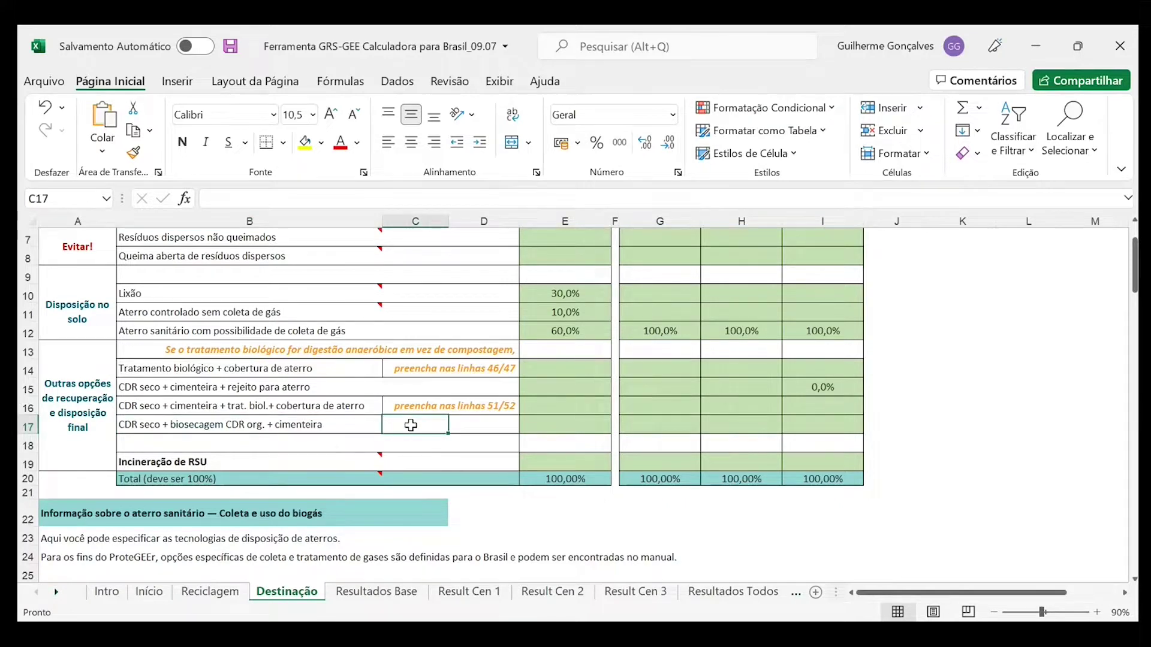
click(477, 423)
Inspect the Cenário-Base percentages for Lixão, controlled landfill and sanitary landfill in E10 through E12
scroll(349, 427, down, 1)
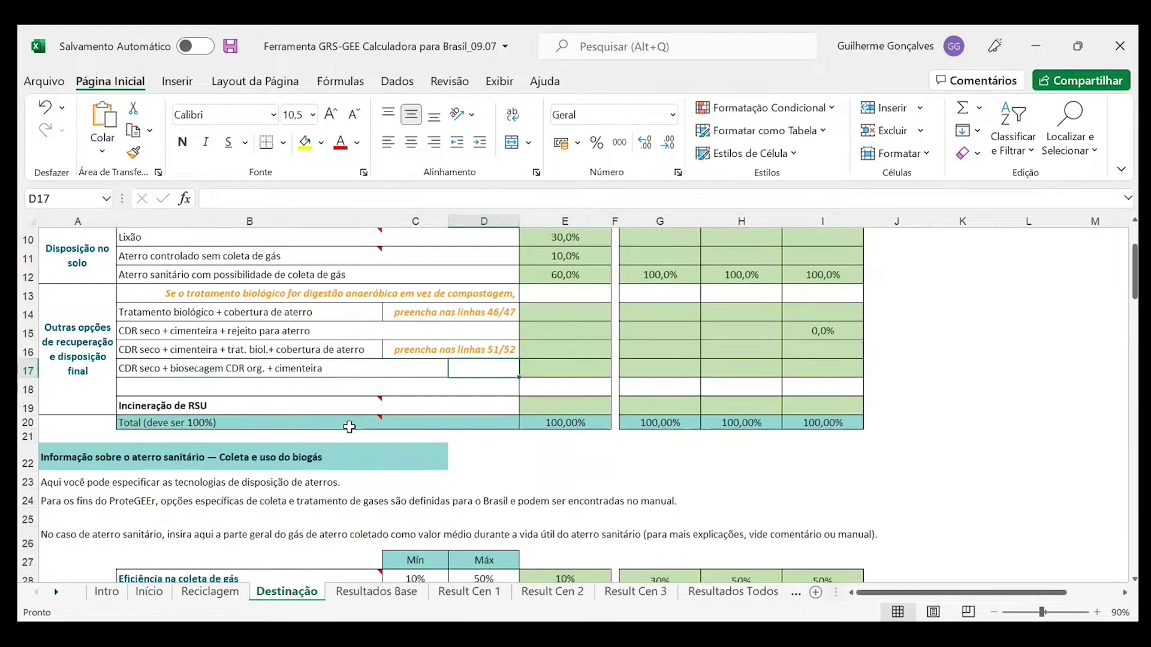
scroll(349, 427, down, 1)
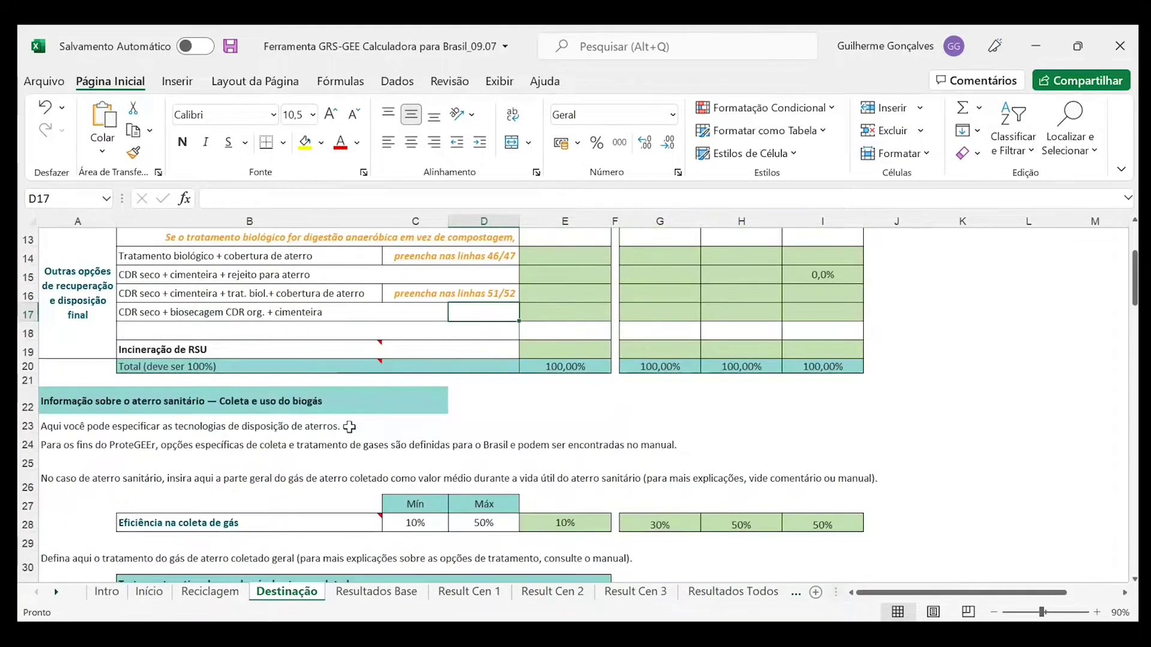
scroll(349, 427, down, 1)
scroll(350, 427, up, 1)
scroll(349, 427, up, 2)
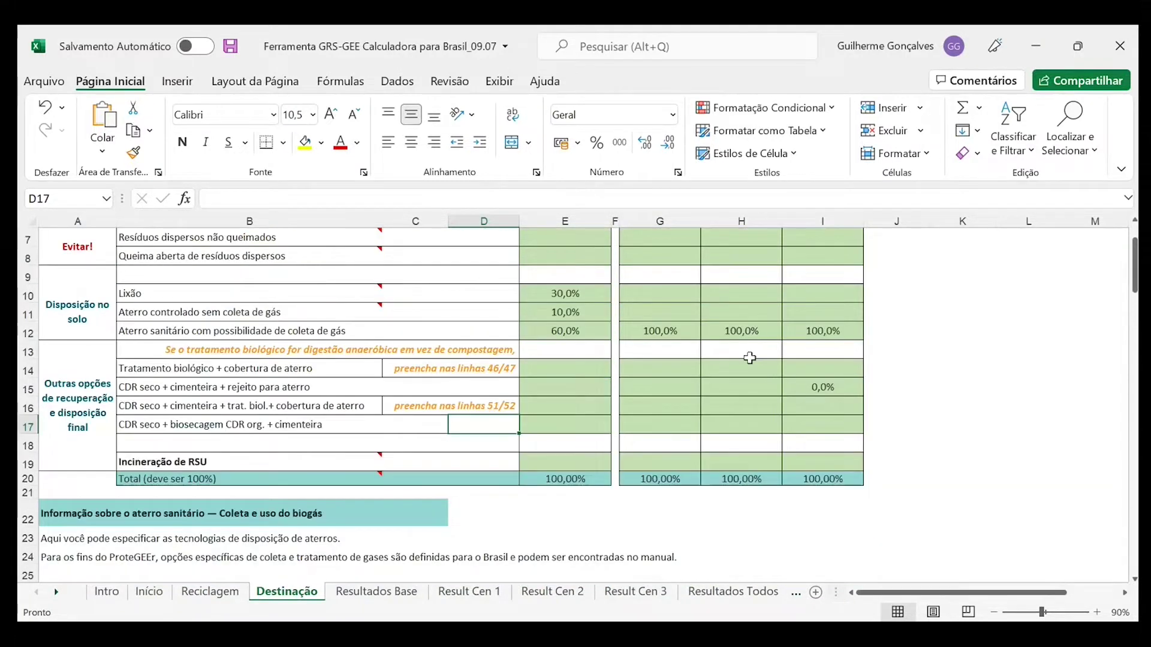
scroll(335, 379, up, 1)
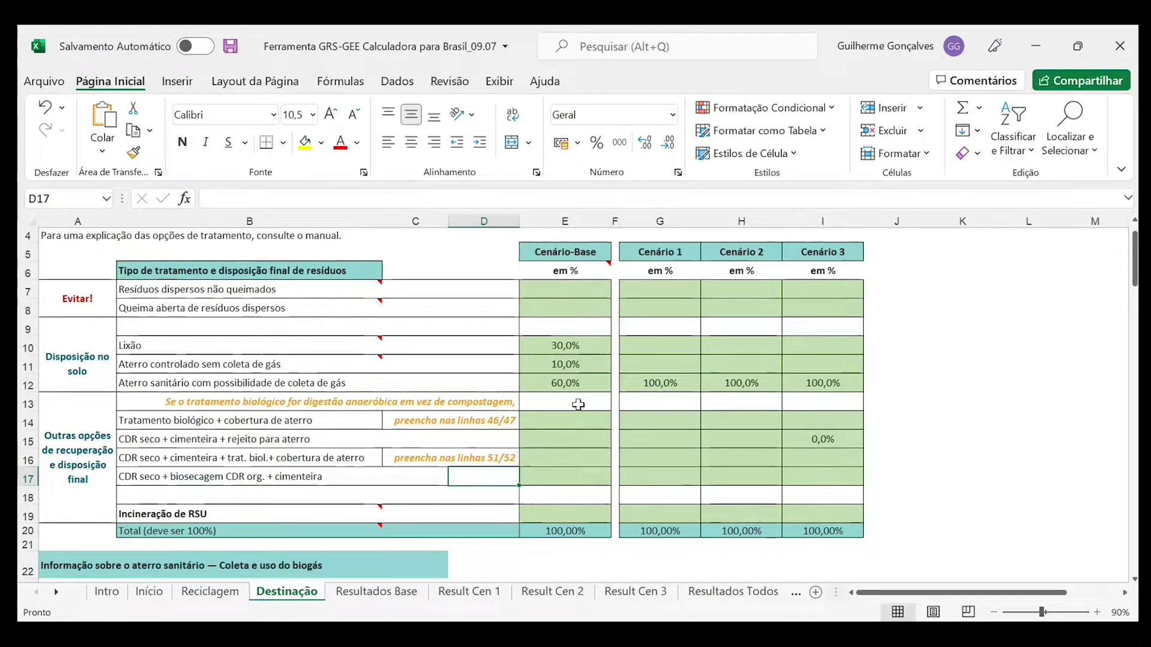
click(586, 344)
click(584, 364)
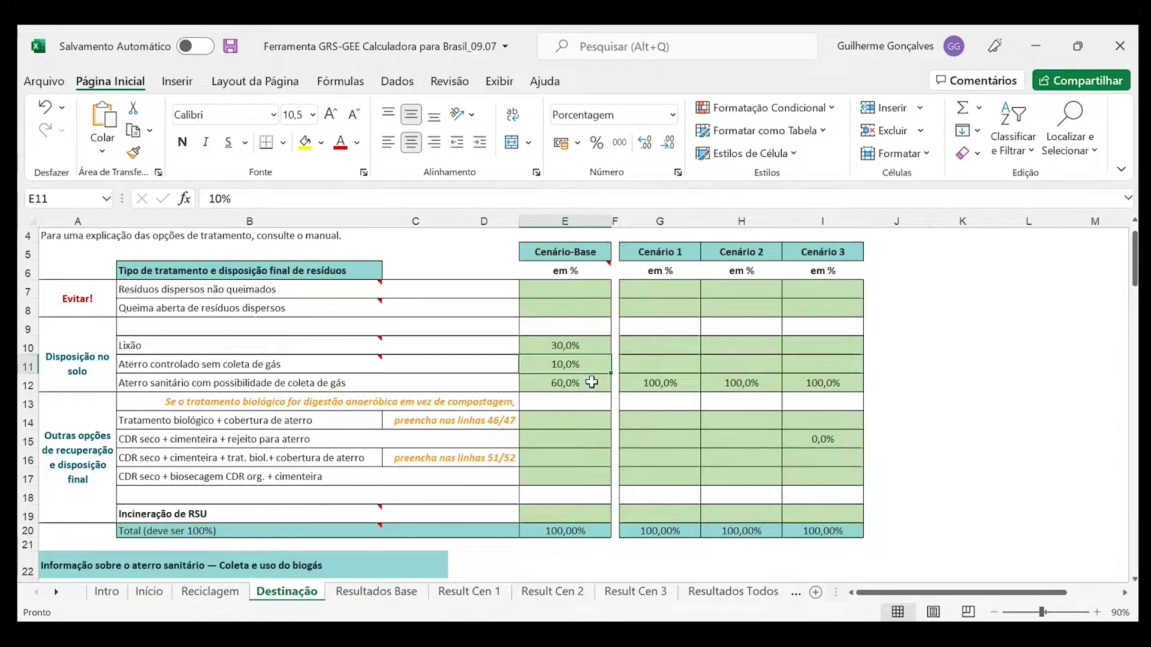
click(591, 383)
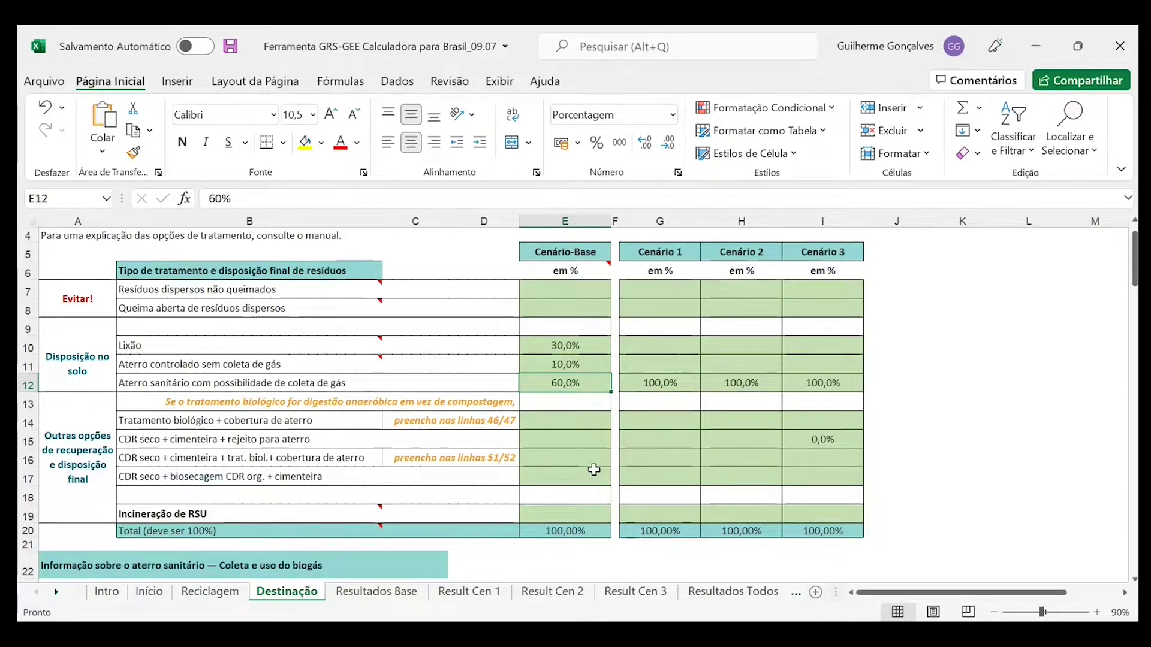
Read the note on Eficiência na coleta de gás and inspect its minimum and maximum values in row 28
scroll(593, 469, down, 4)
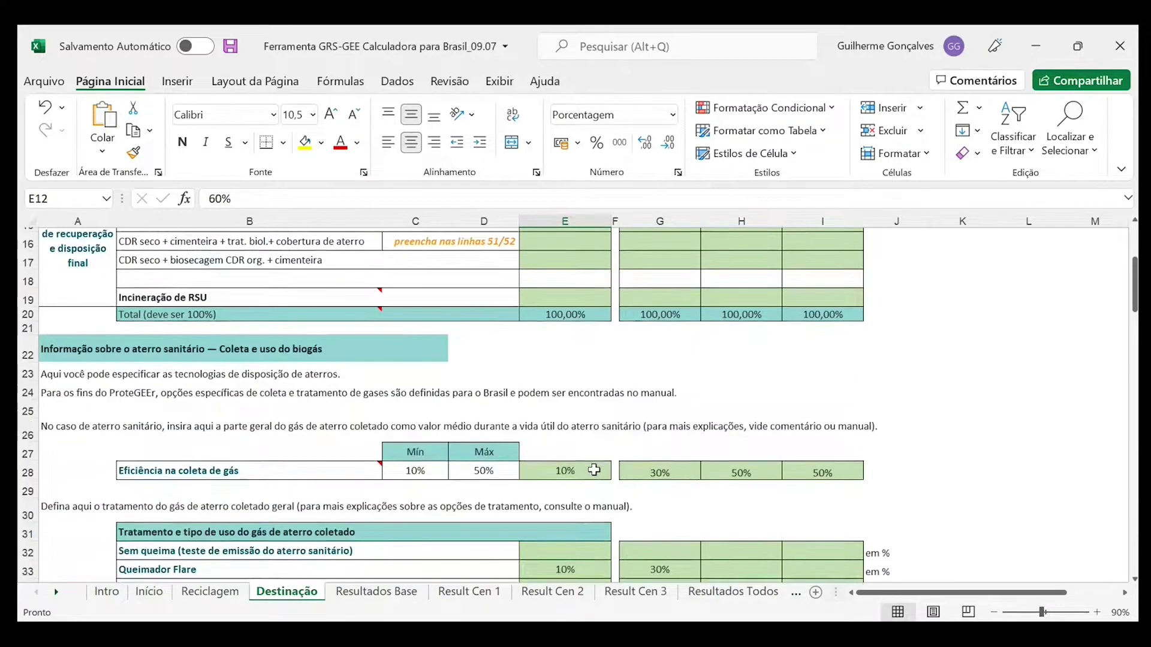
scroll(593, 469, down, 2)
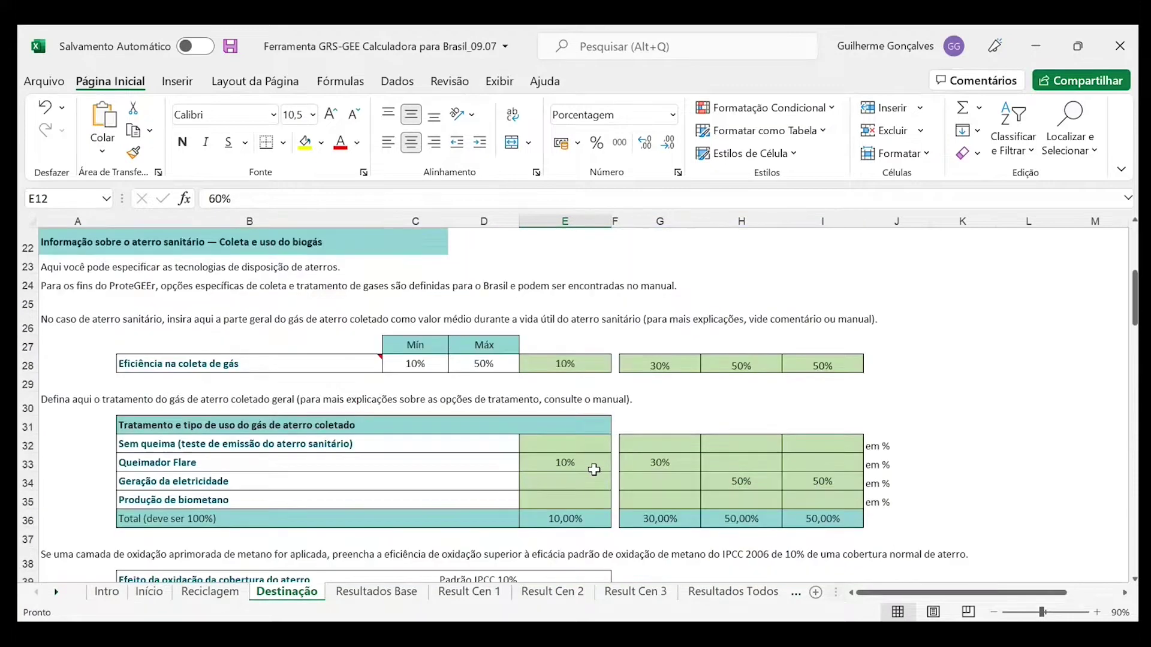
scroll(603, 470, up, 1)
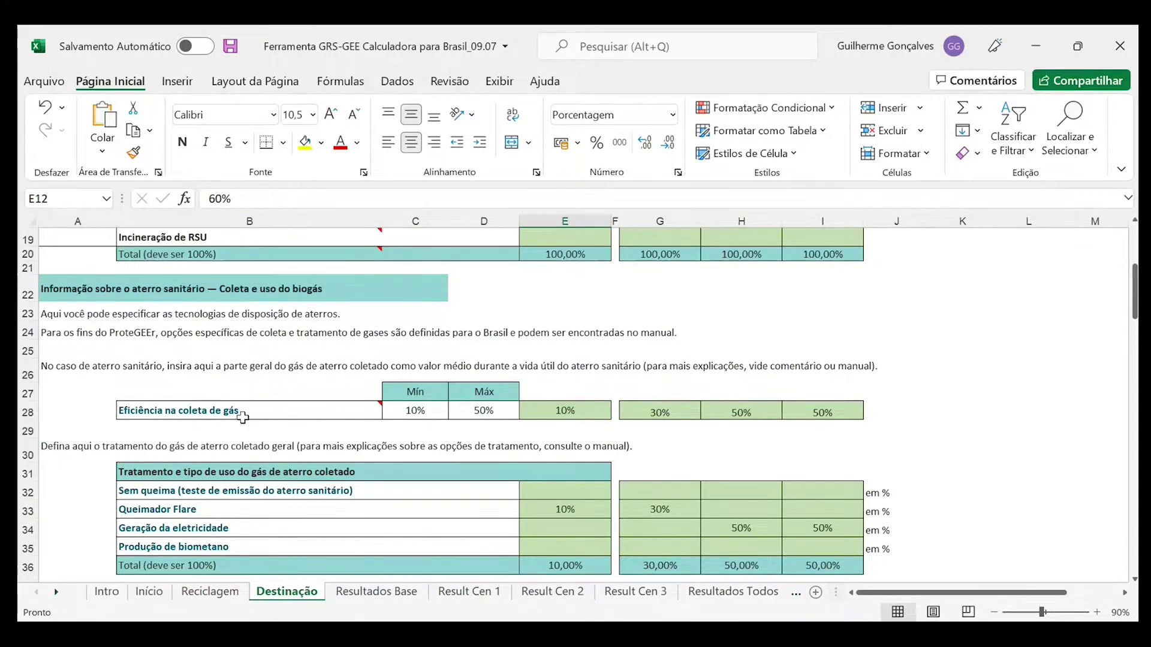
mouse_move(246, 418)
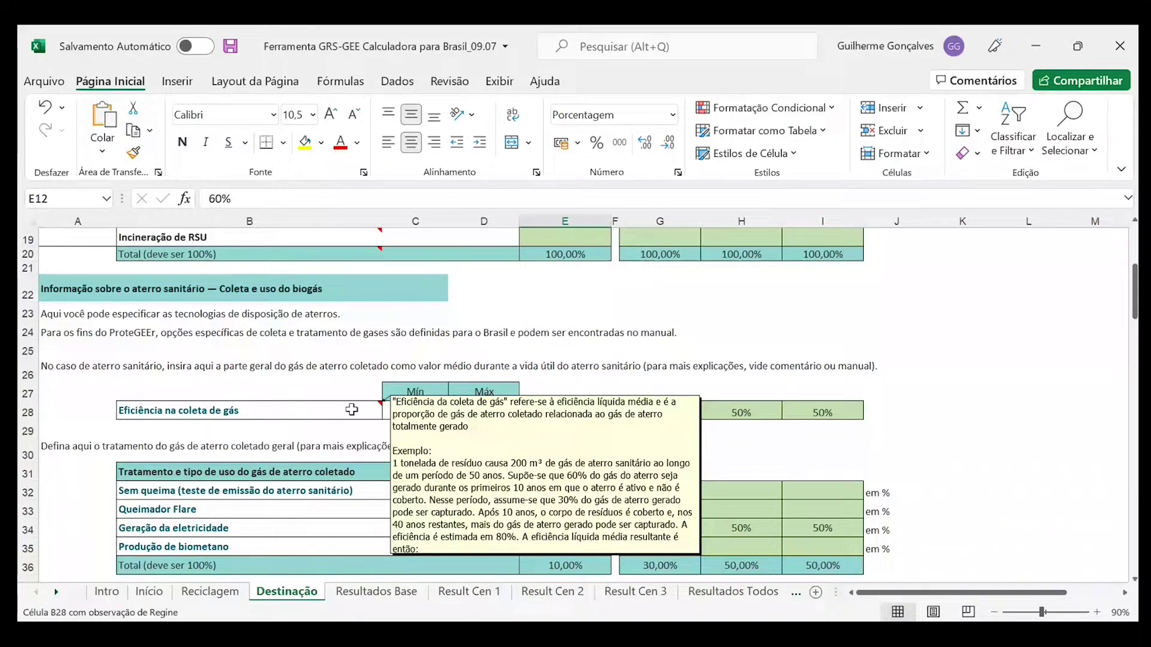
click(413, 415)
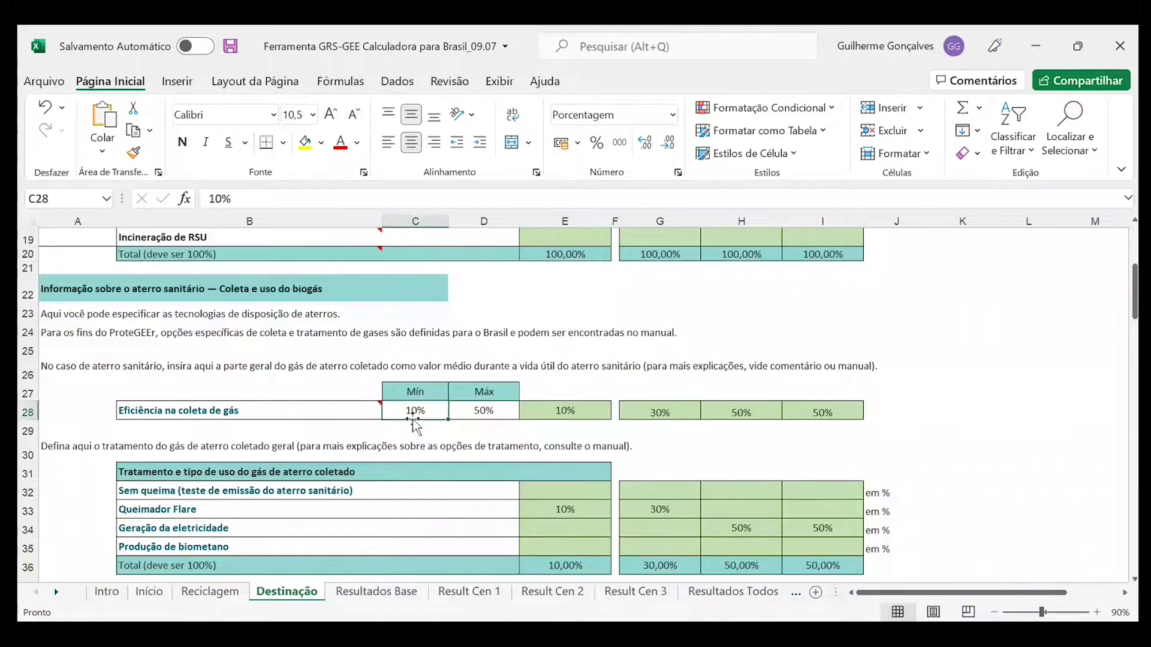
click(482, 413)
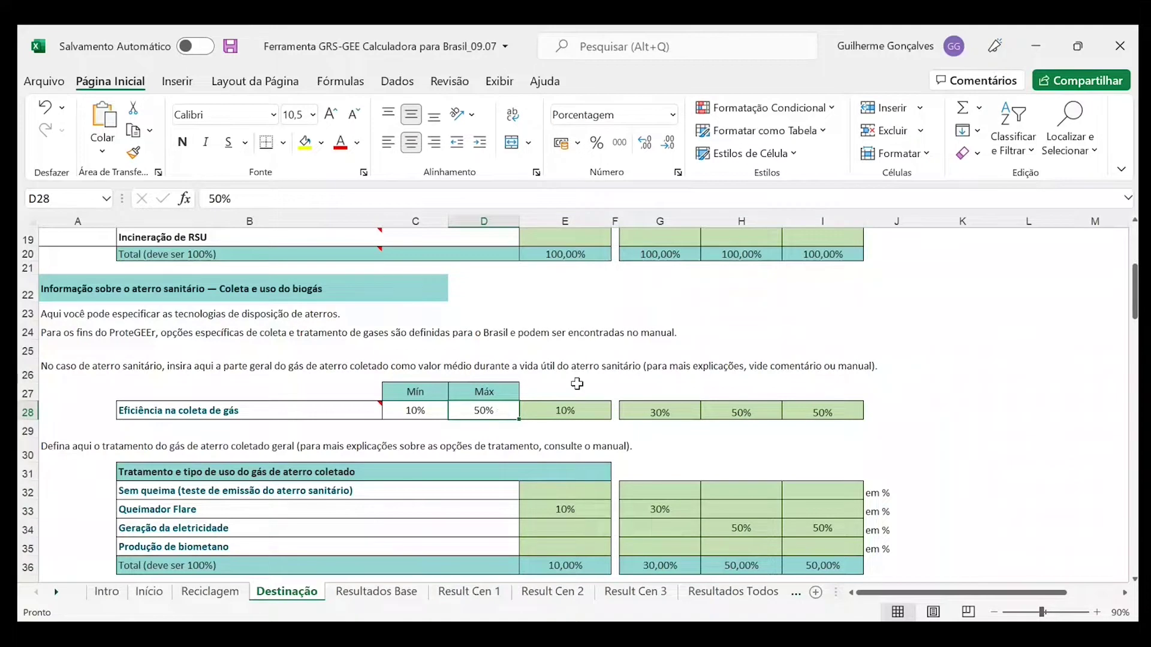
Examine the collected landfill gas treatment table, inspecting the Geração da eletricidade row and the Produção de biometano option
scroll(577, 383, down, 4)
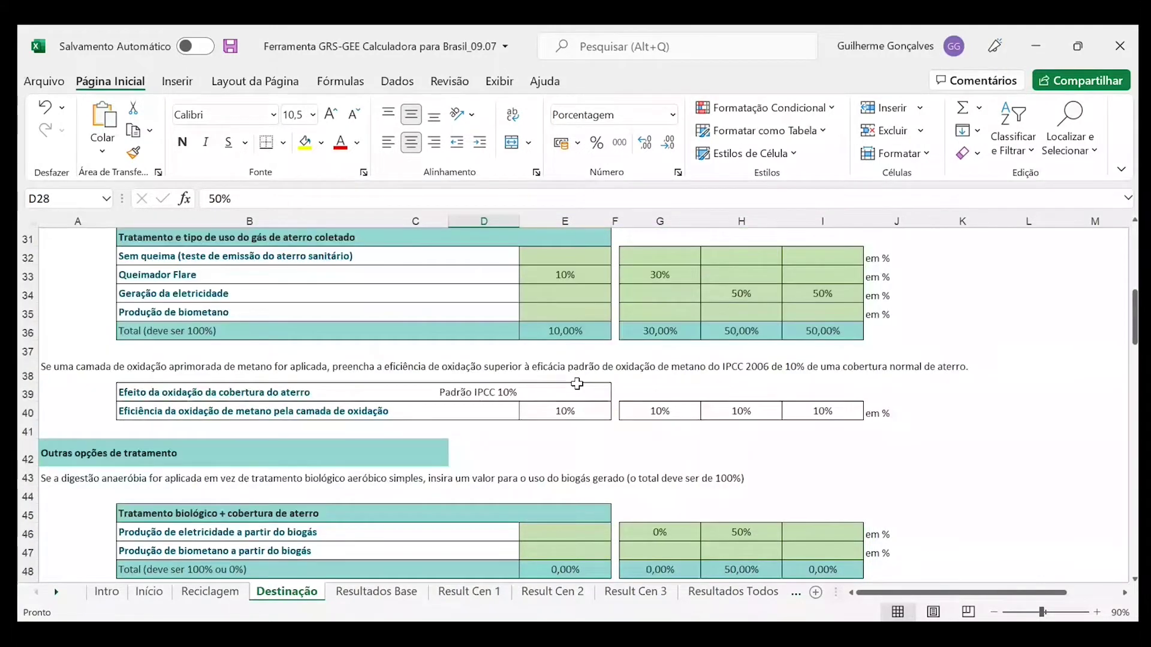
scroll(577, 383, up, 3)
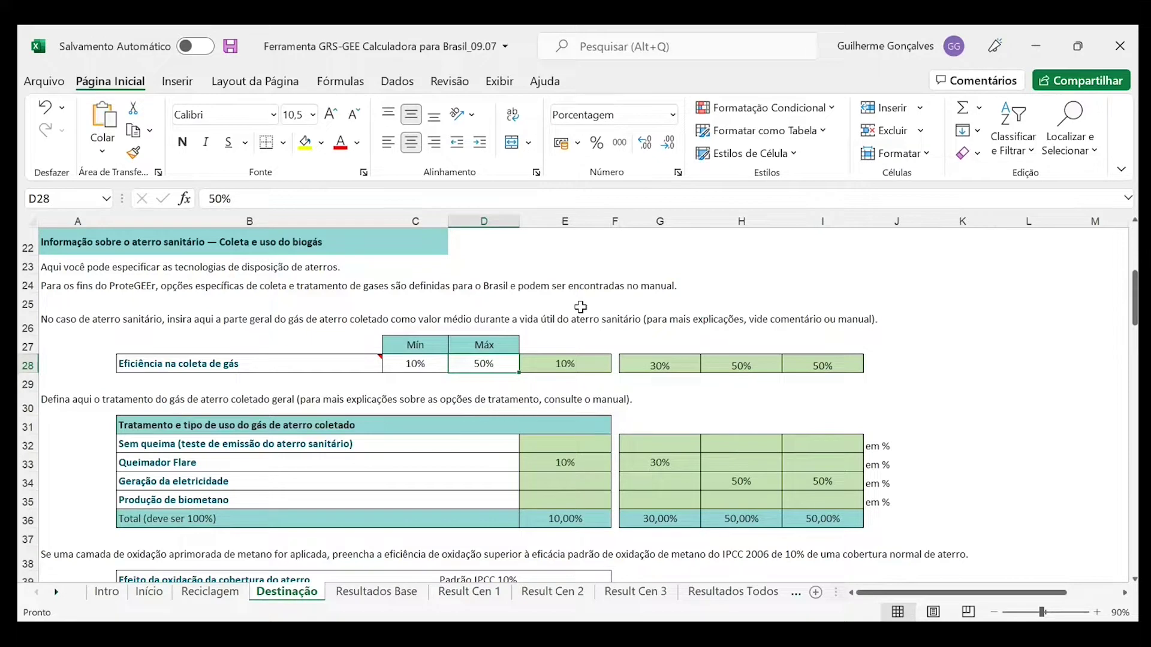
scroll(655, 431, down, 1)
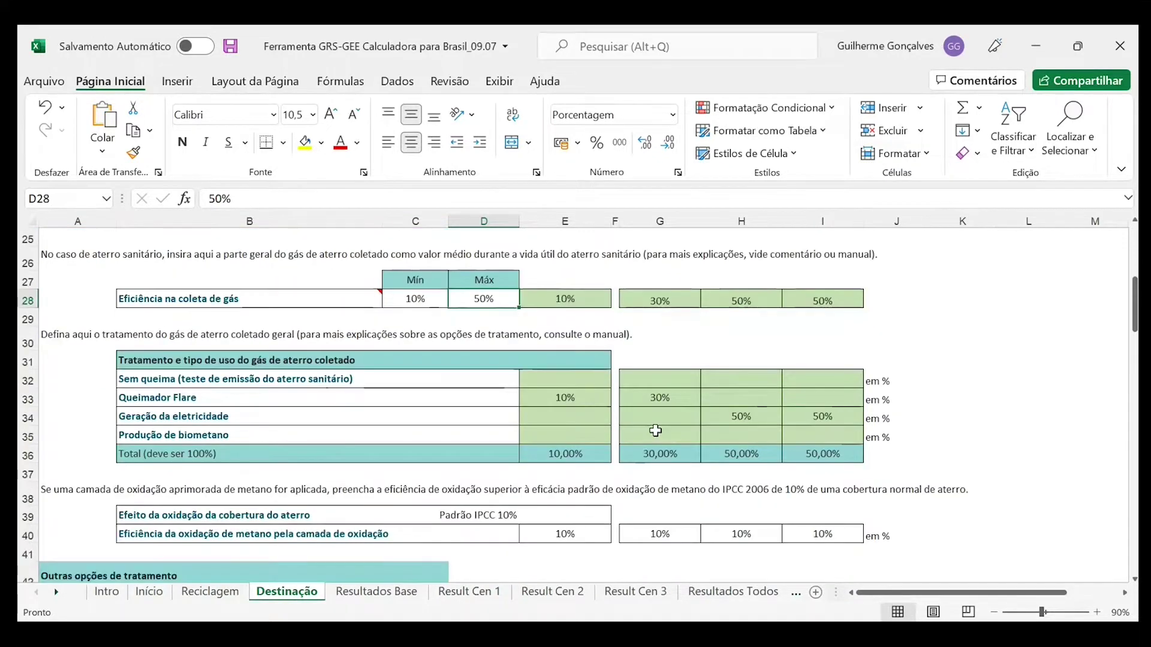
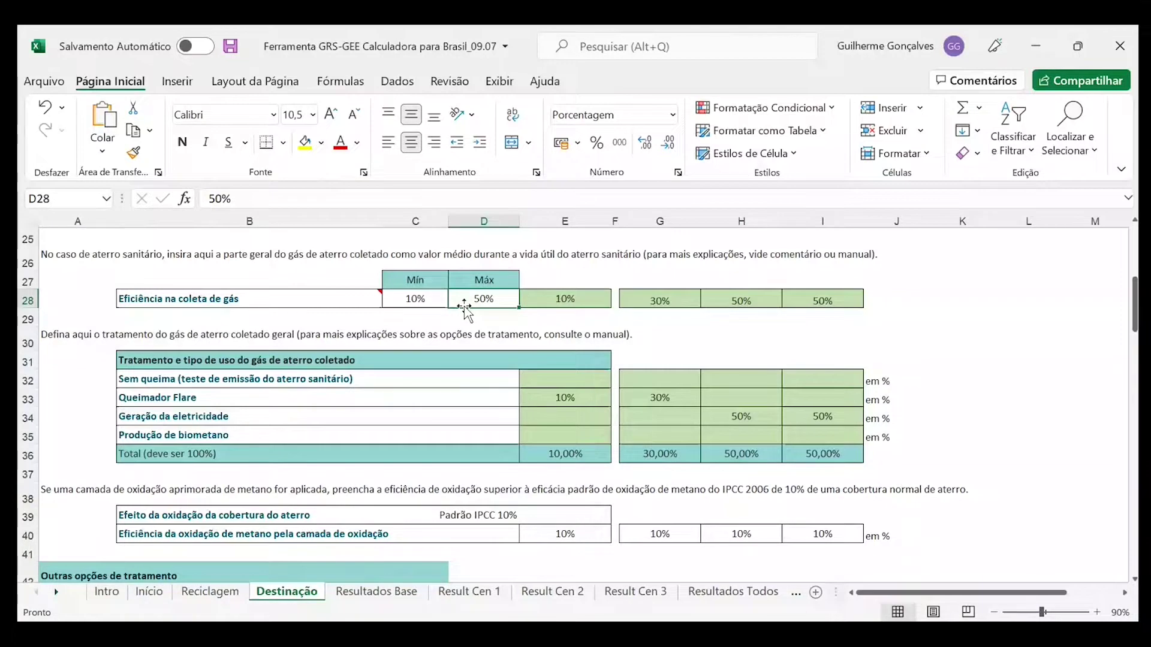
click(266, 418)
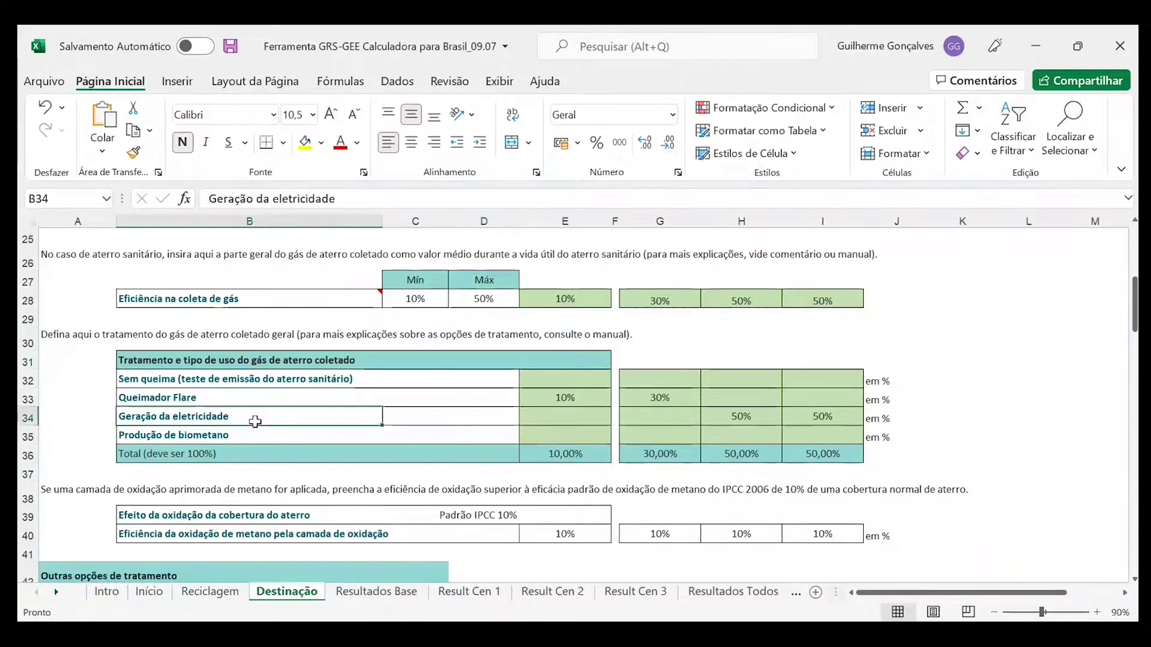
drag(410, 421, 337, 420)
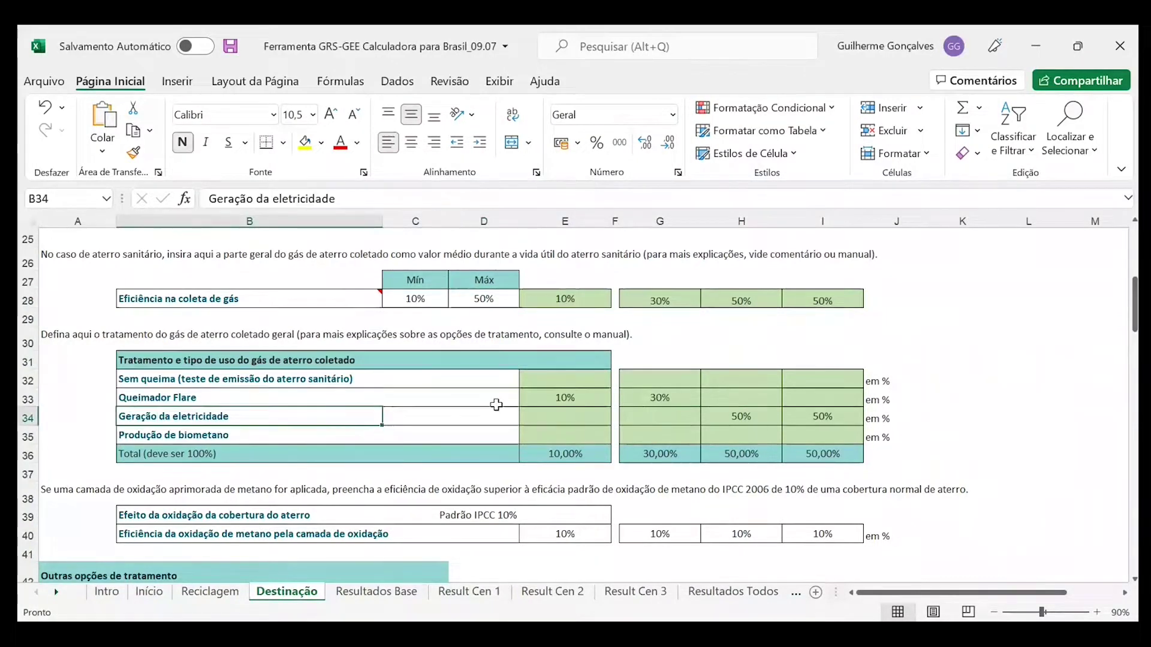
click(483, 417)
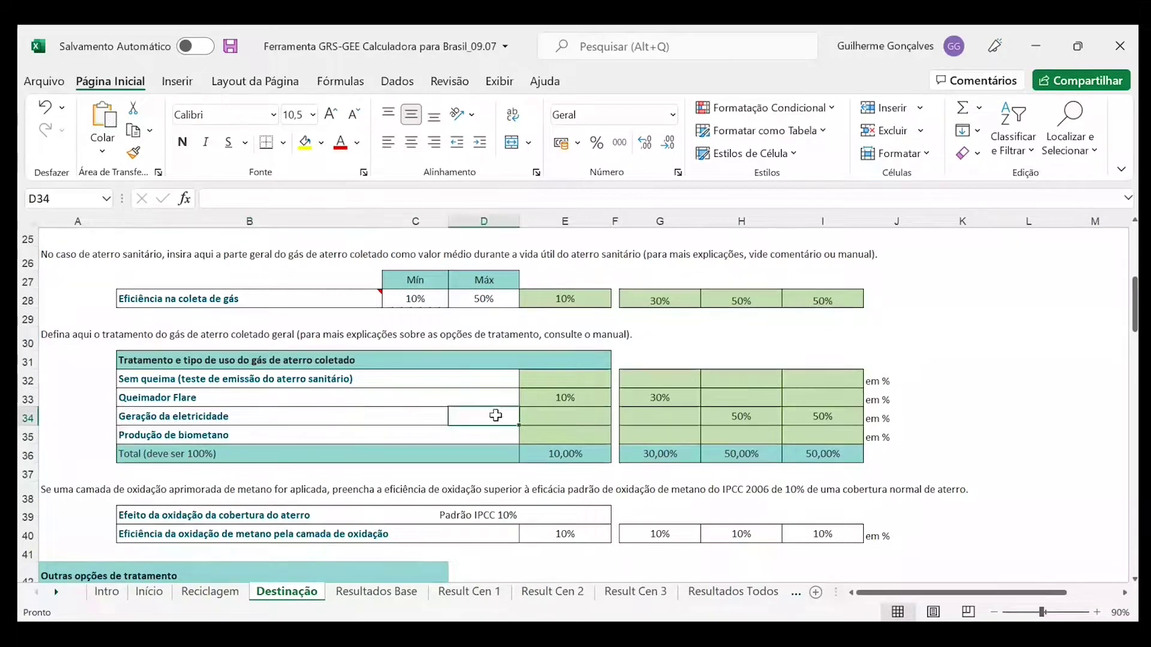
click(368, 432)
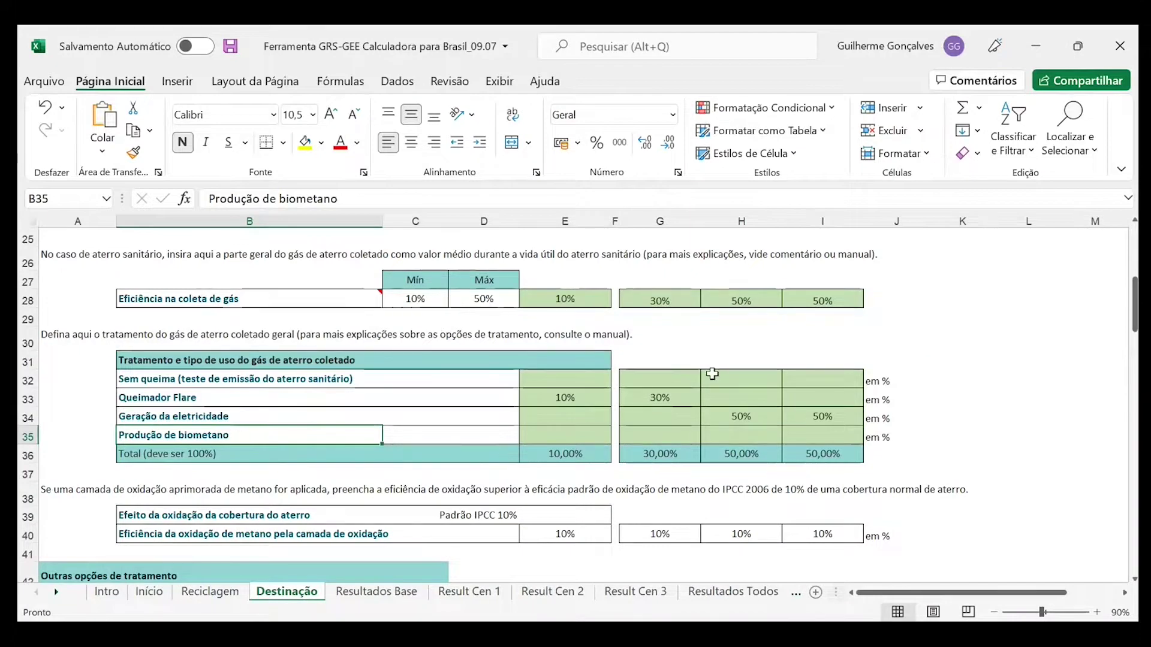
Re-examine the Geração da eletricidade row of the landfill gas treatment table, inspecting B34 through D34
scroll(967, 362, down, 2)
scroll(594, 355, down, 1)
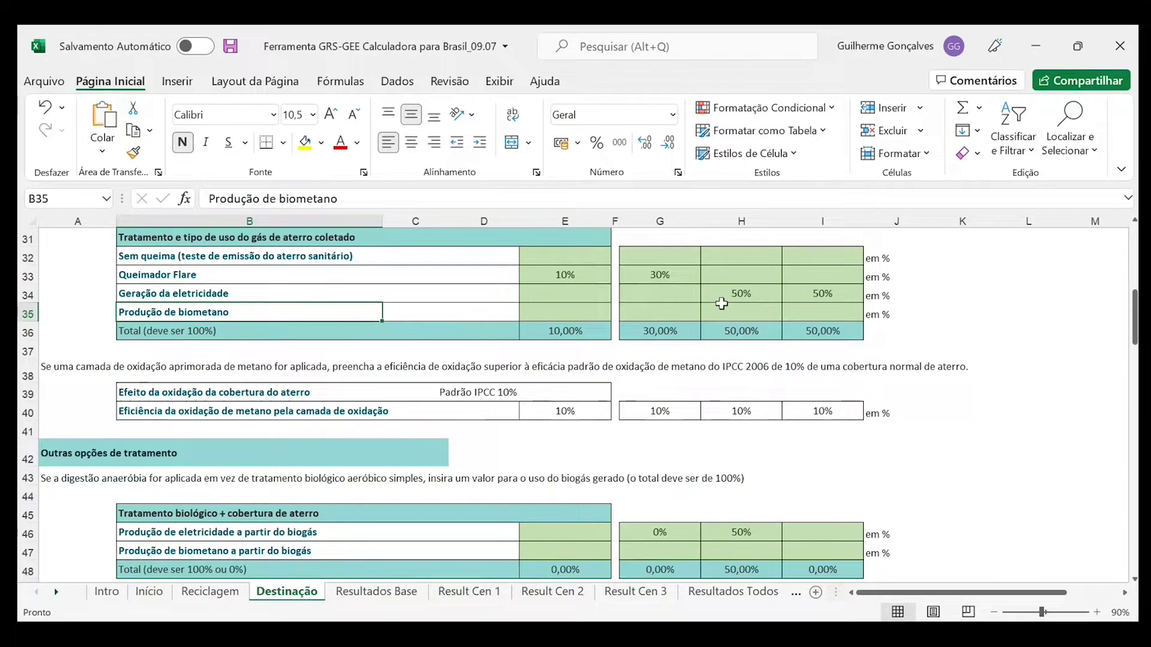
click(332, 290)
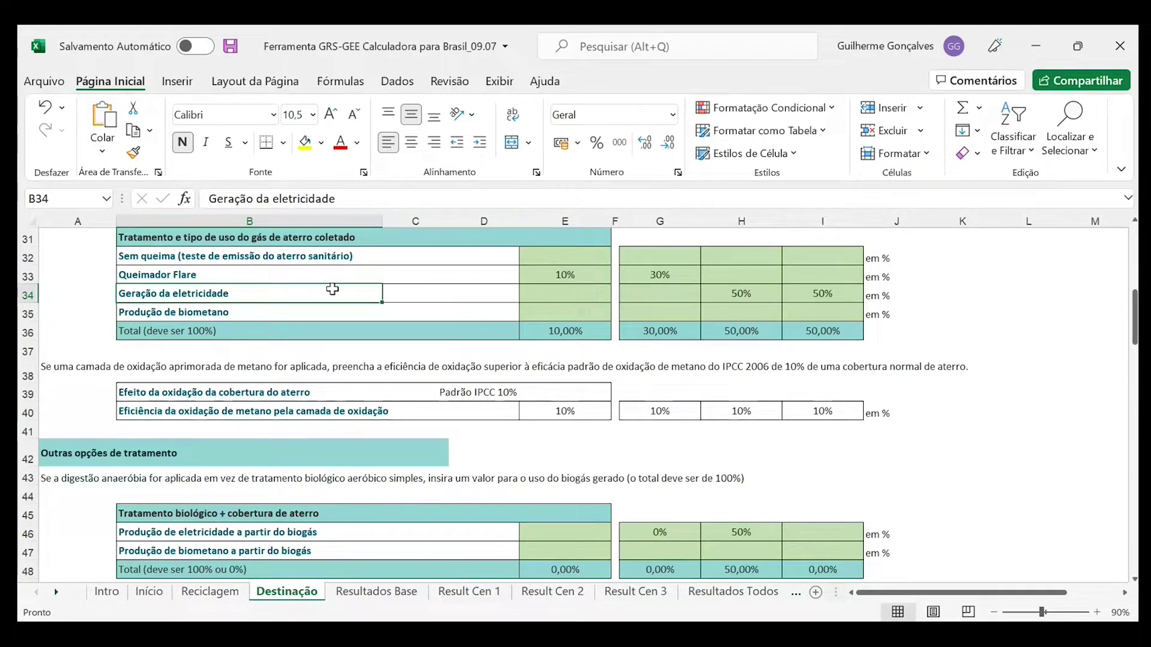
click(440, 290)
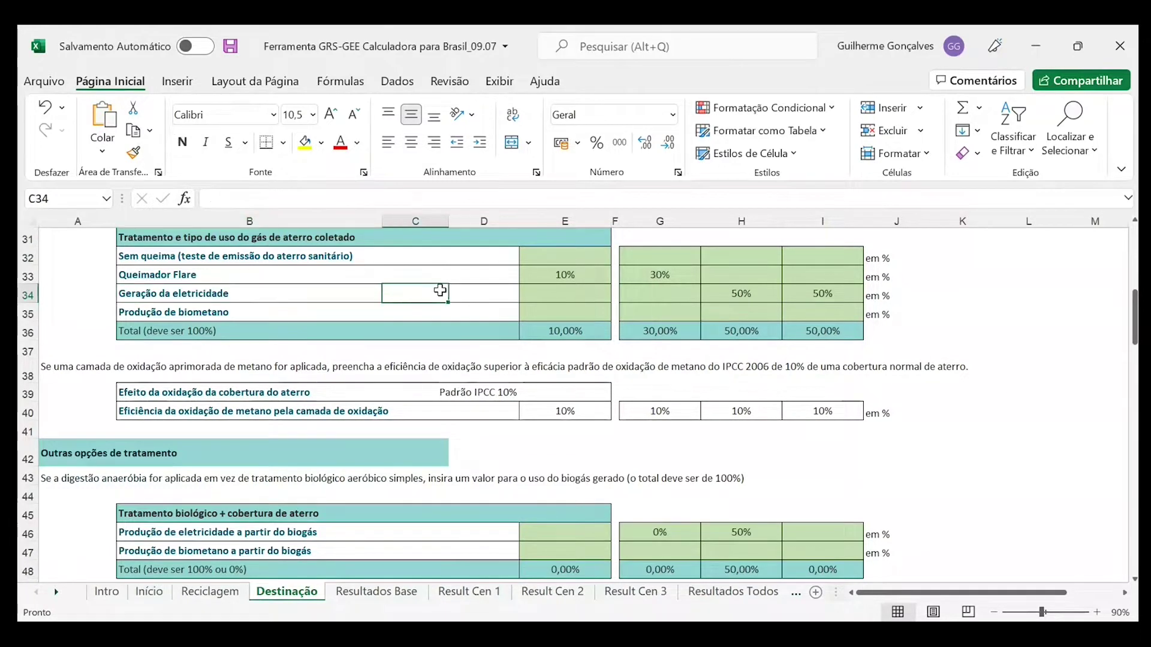
click(480, 293)
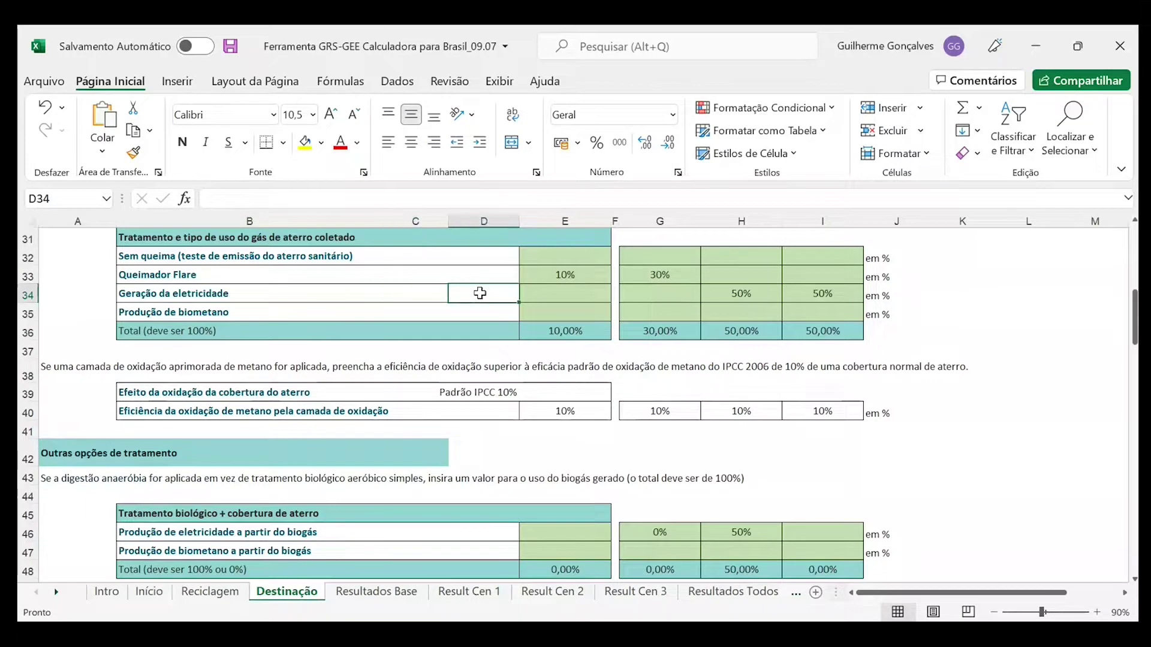
click(413, 300)
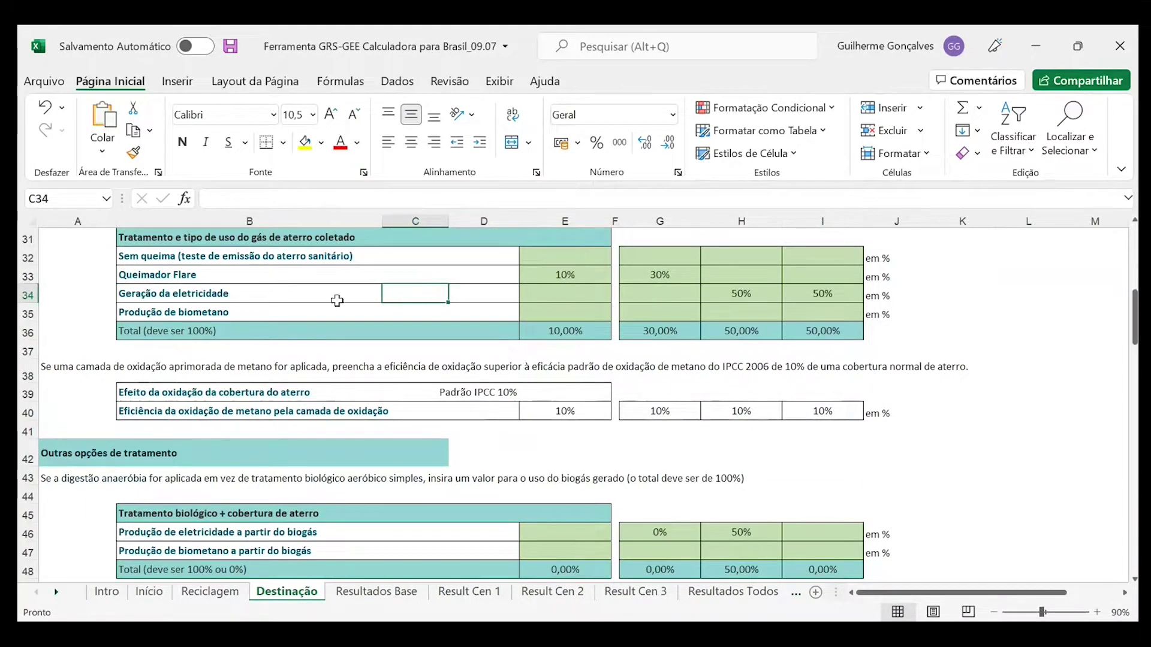
Review the remaining Destinação inputs, from methane oxidation and biogas use to incineration plant efficiency, and return to the sheet's beginning
scroll(492, 460, down, 1)
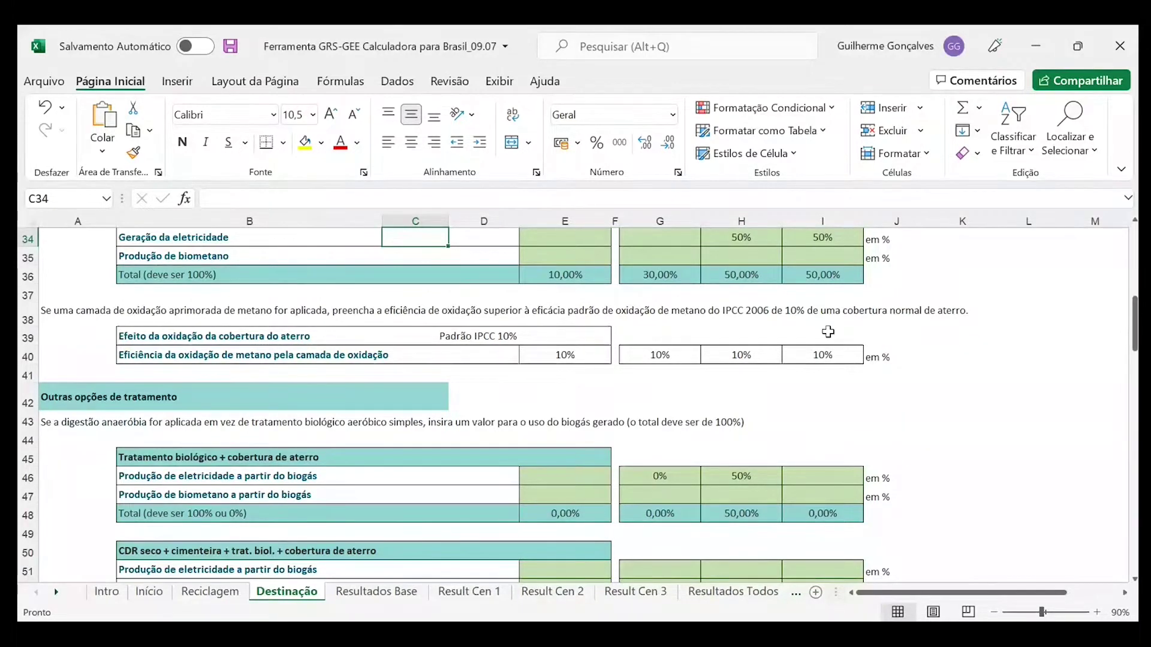
scroll(828, 332, down, 1)
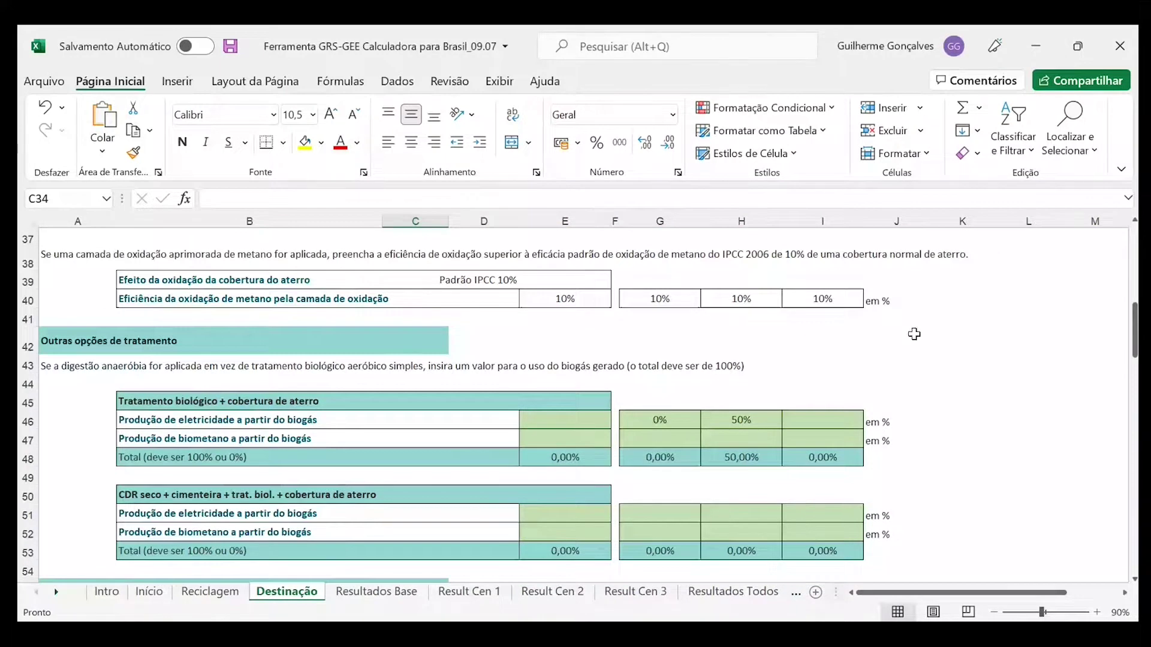
scroll(914, 334, down, 1)
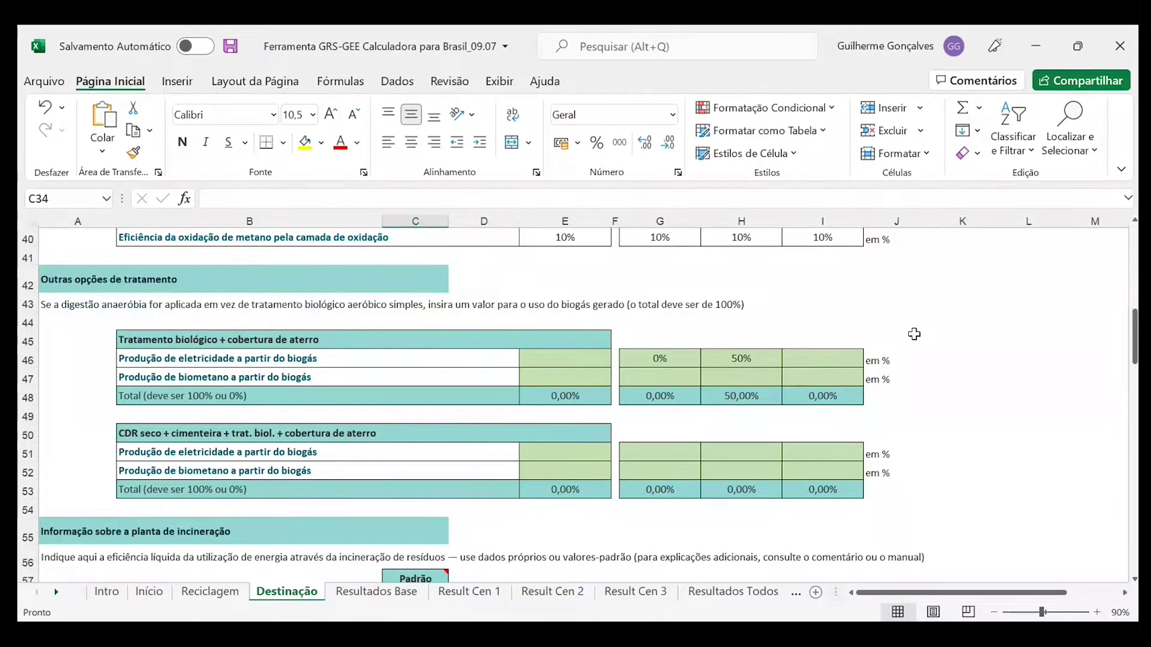
scroll(913, 334, down, 1)
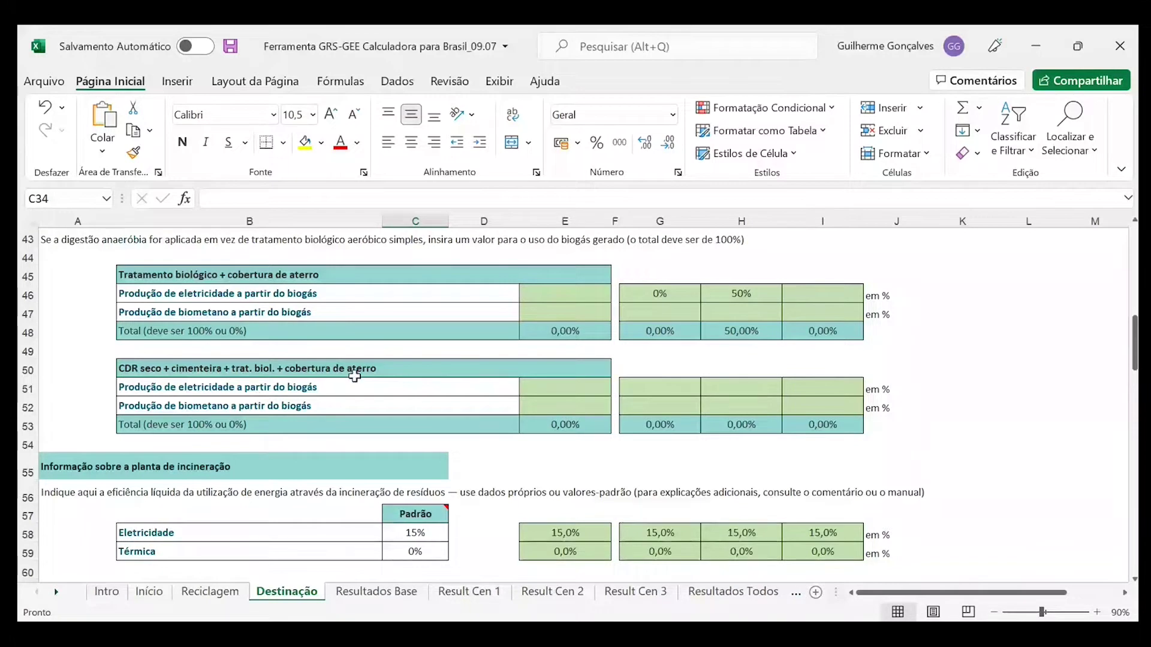
scroll(355, 376, down, 2)
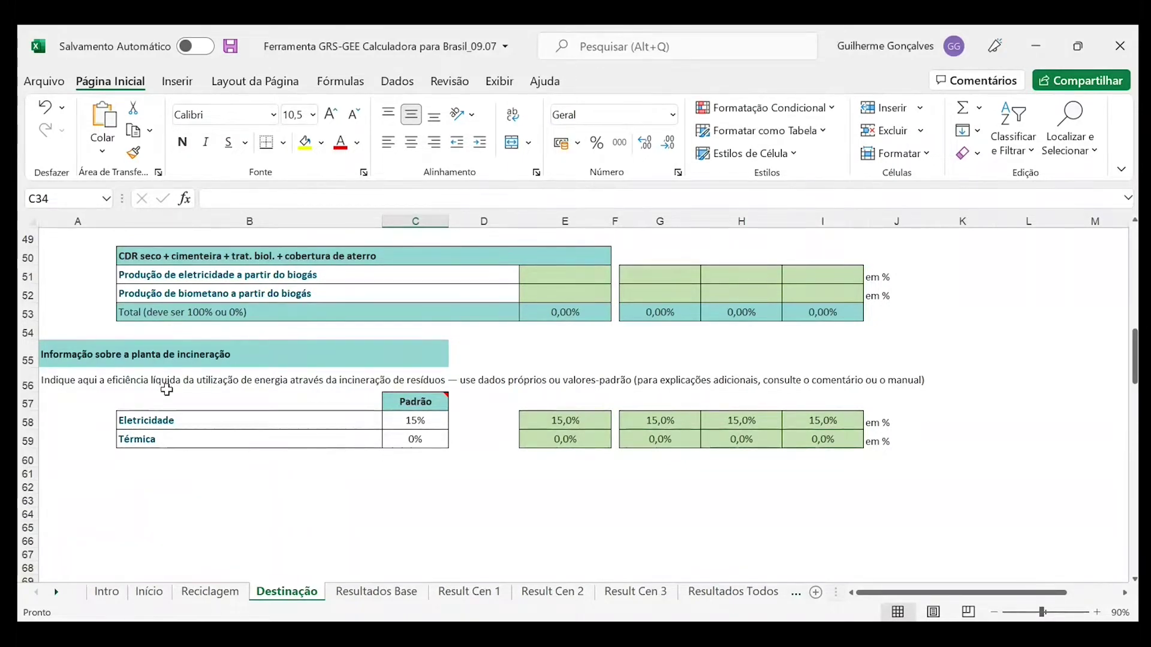
mouse_move(396, 395)
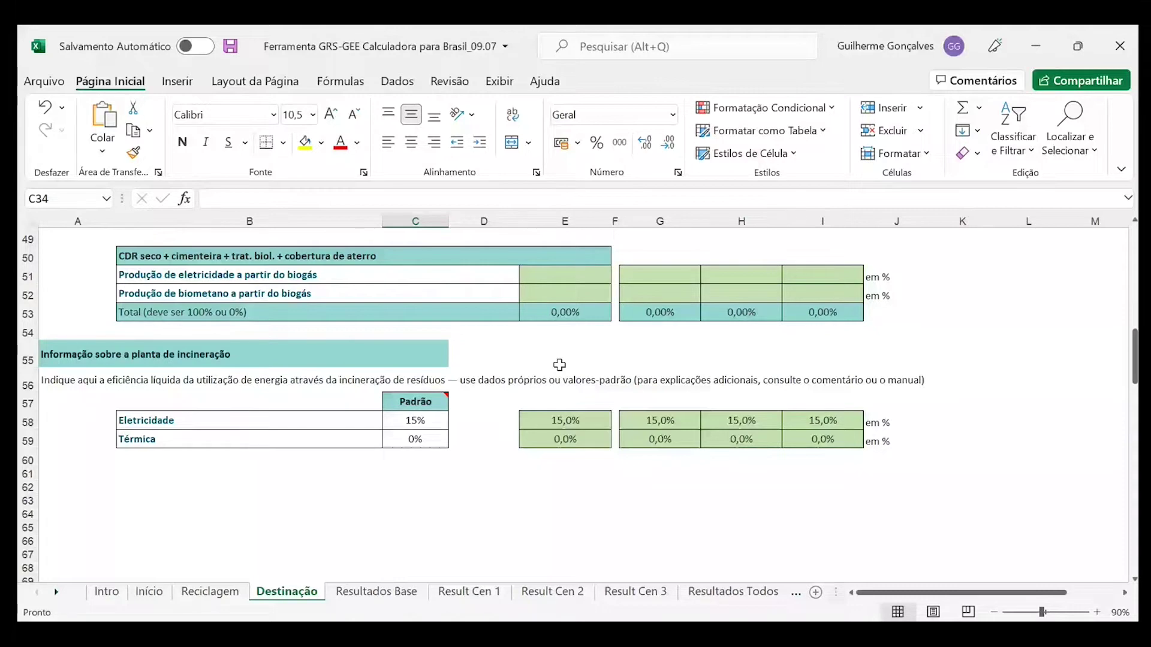
scroll(560, 364, up, 16)
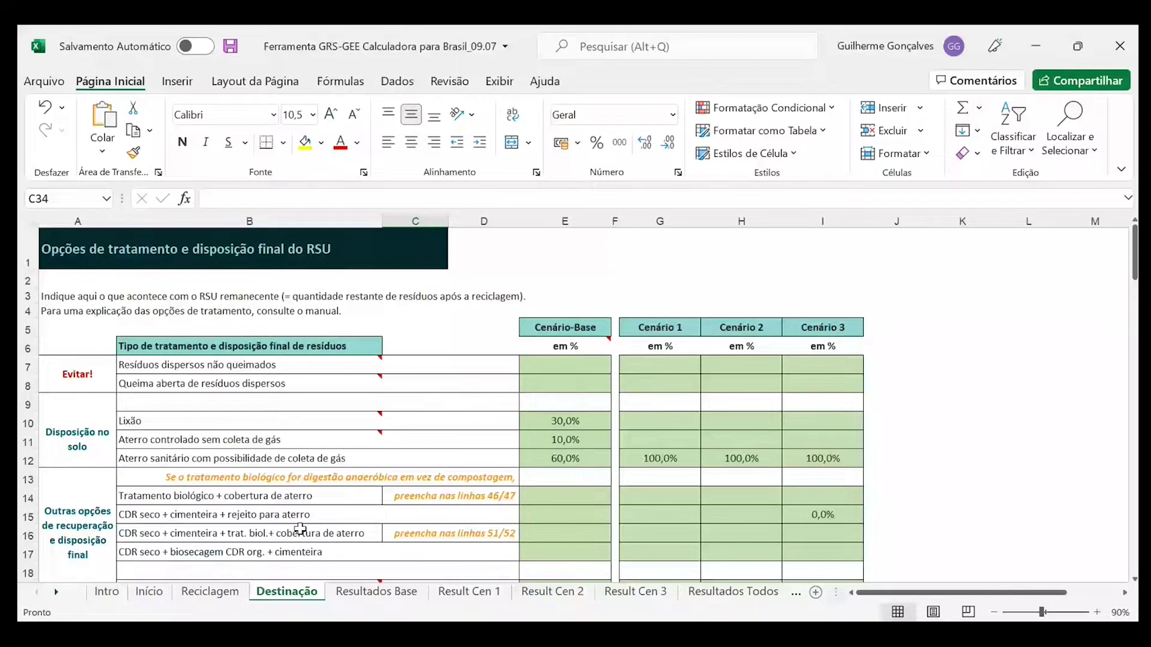
Compare the treated waste charts on the Resultados Base and Result Cen 1 sheets, ending on Resultados Base
click(376, 591)
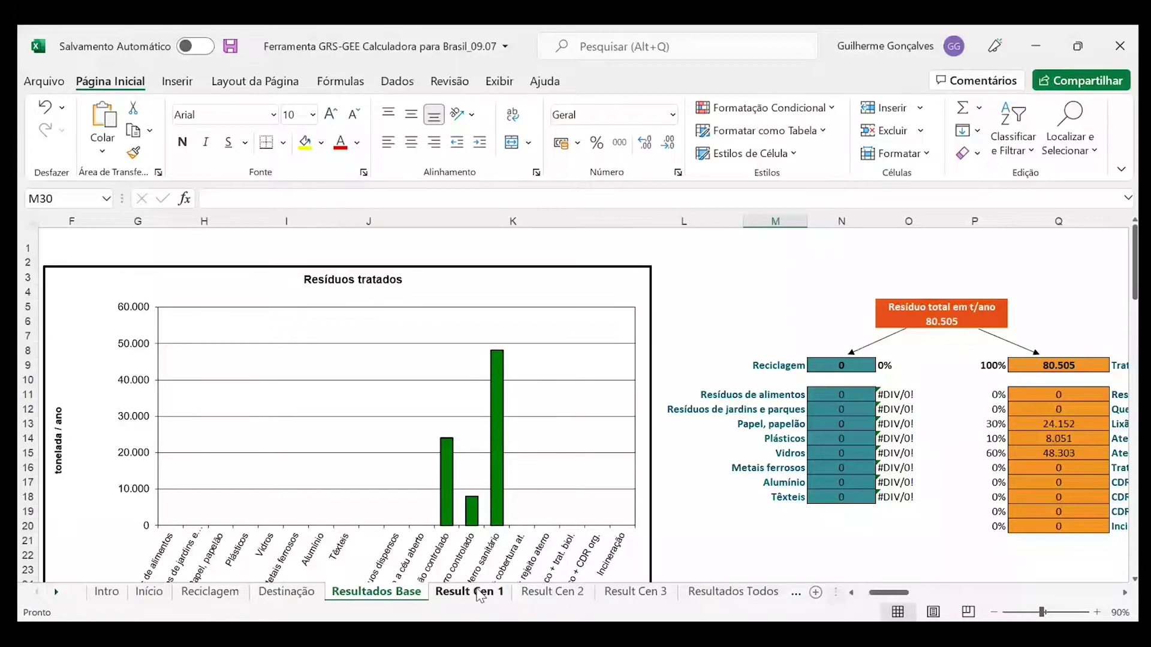
click(480, 593)
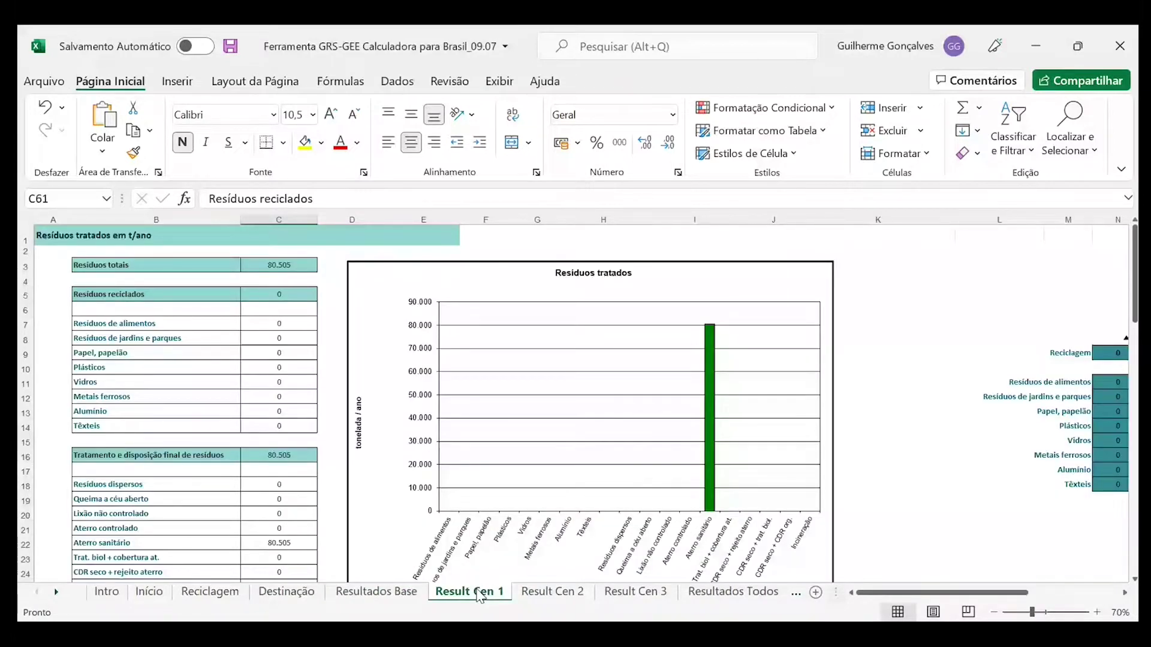
click(387, 601)
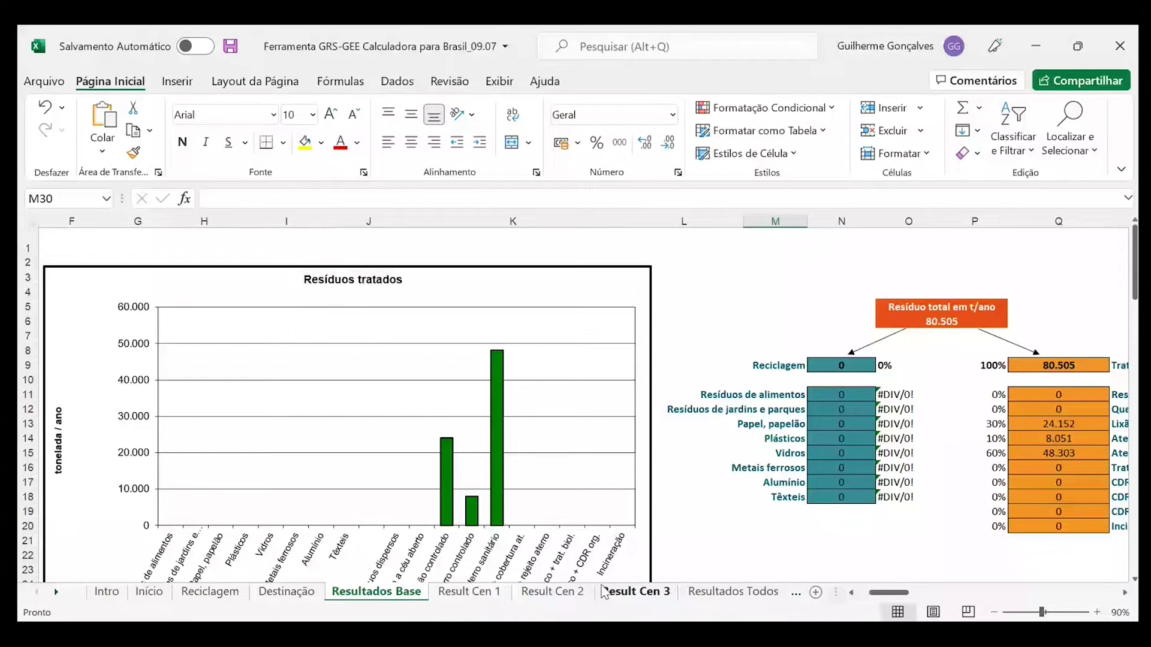
Examine the Emissões de GEE table and both comparison charts on the Resultados Todos sheet at 80% zoom
click(733, 591)
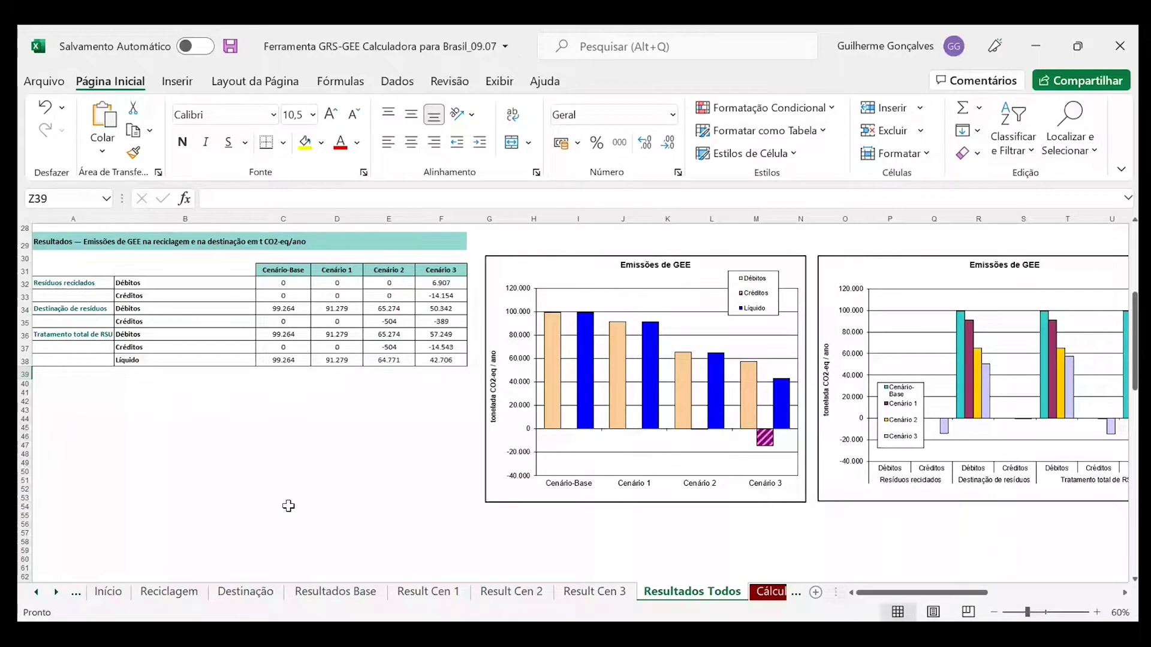
scroll(288, 506, right, 3)
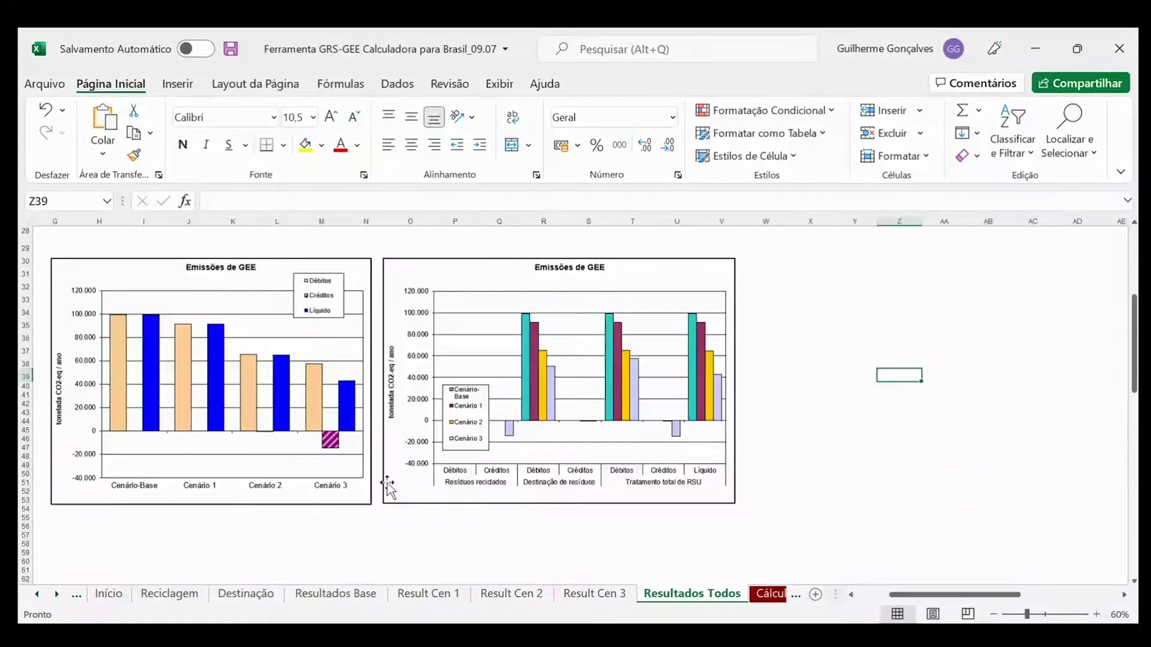
scroll(387, 483, left, 3)
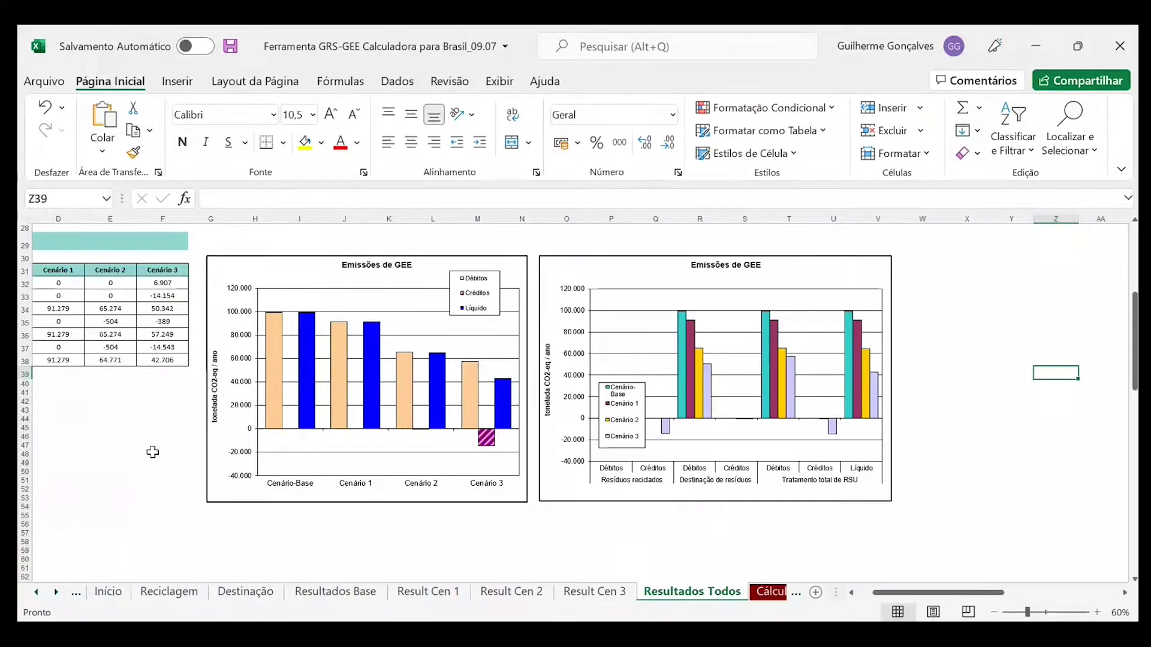
ctrl+scroll(153, 452, up, 2)
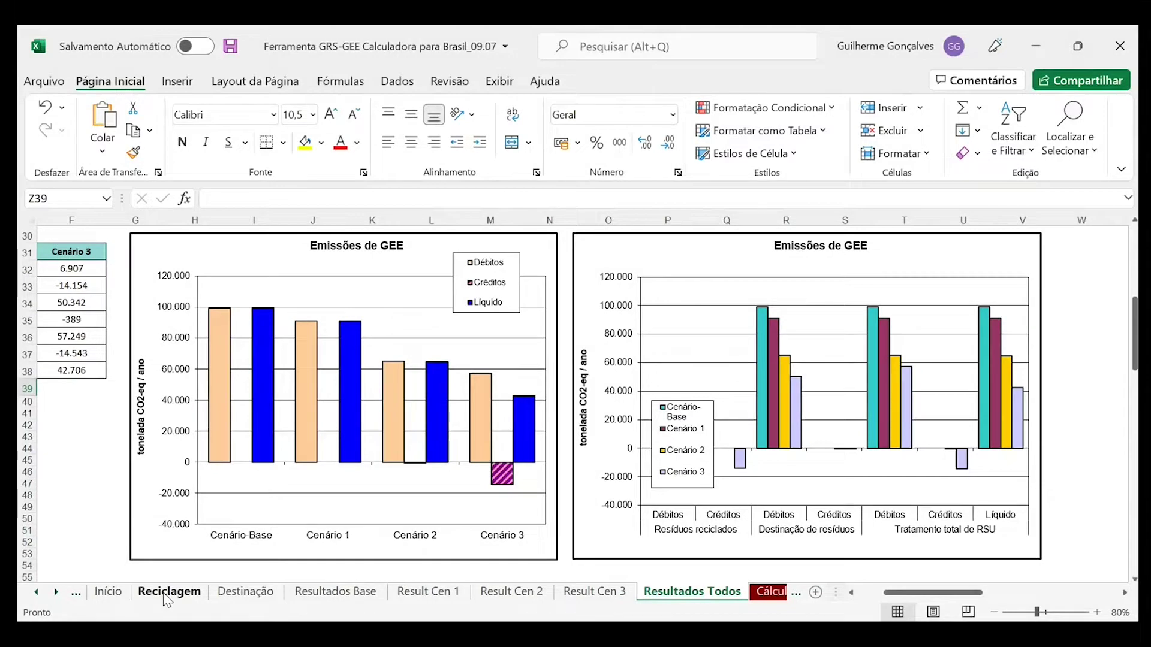
Review the Reciclagem sheet's dry material rates, organic waste rates and intermediate results for all scenarios
click(167, 596)
scroll(874, 355, up, 1)
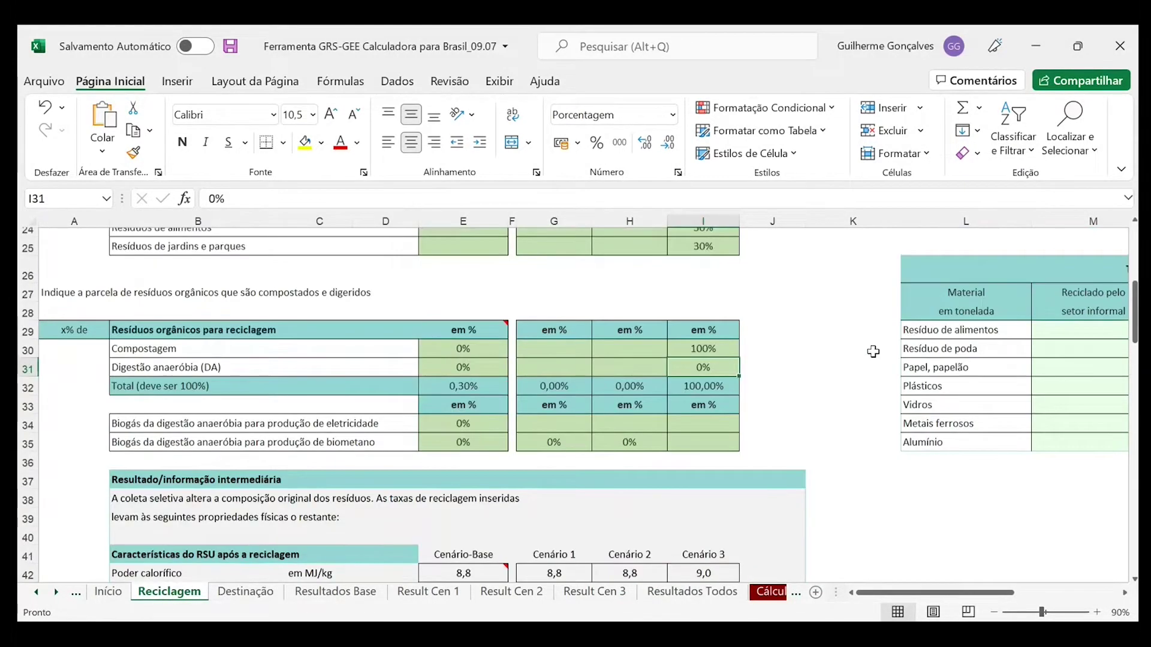
scroll(874, 355, up, 1)
scroll(873, 354, up, 6)
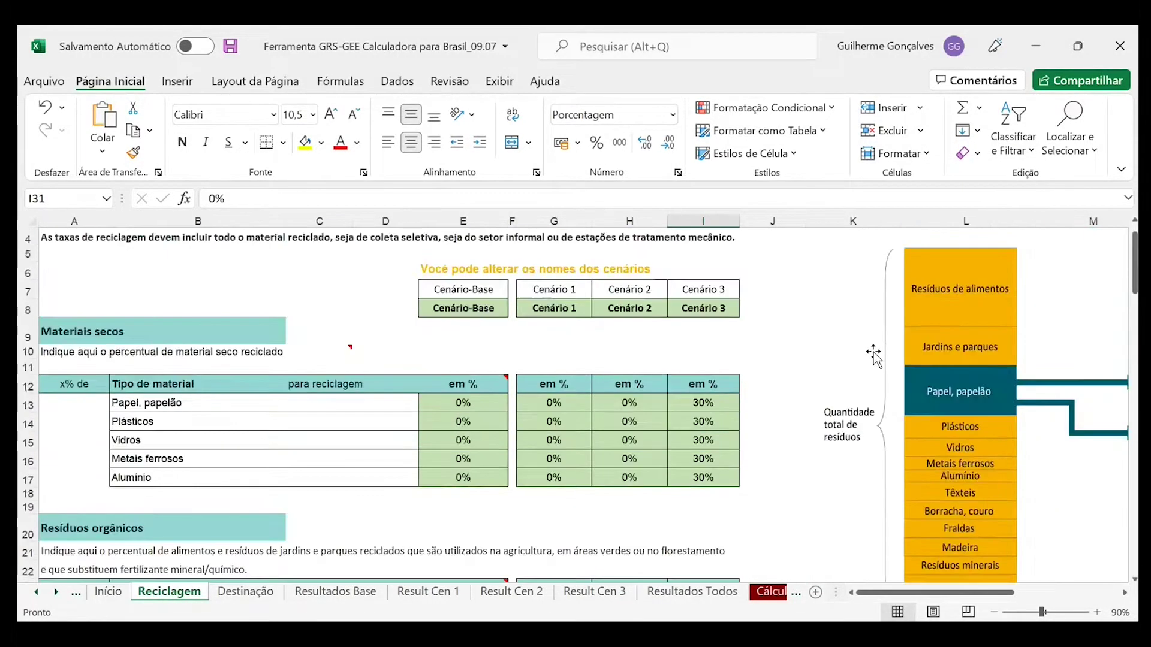
scroll(749, 472, down, 1)
scroll(748, 472, down, 1)
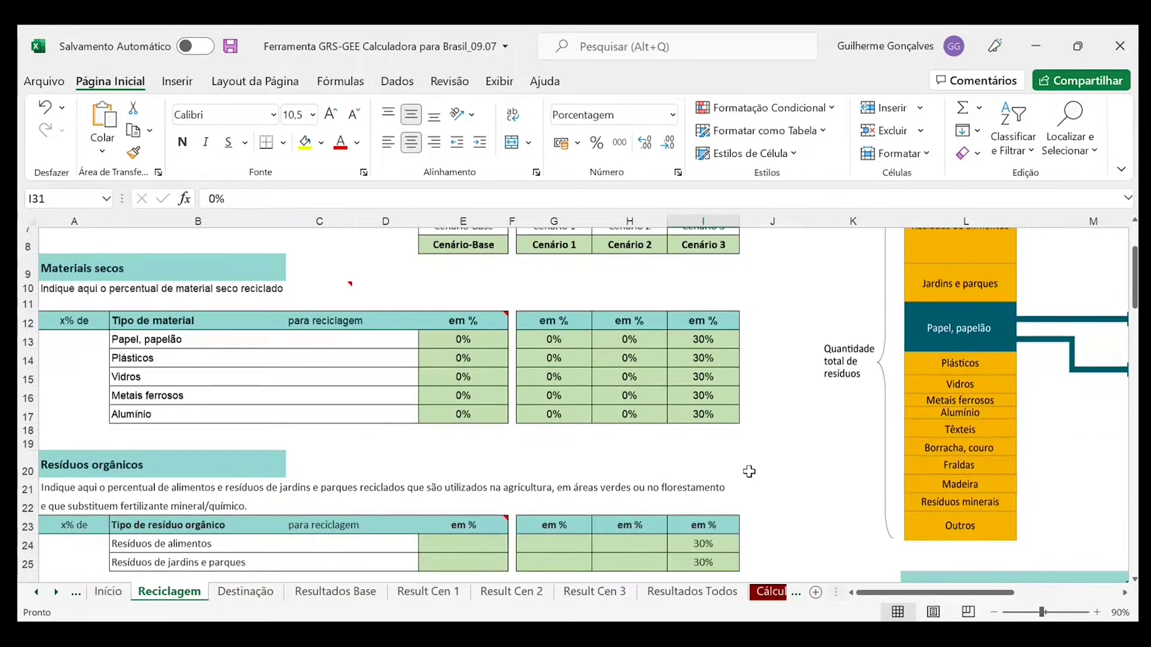
scroll(749, 471, down, 6)
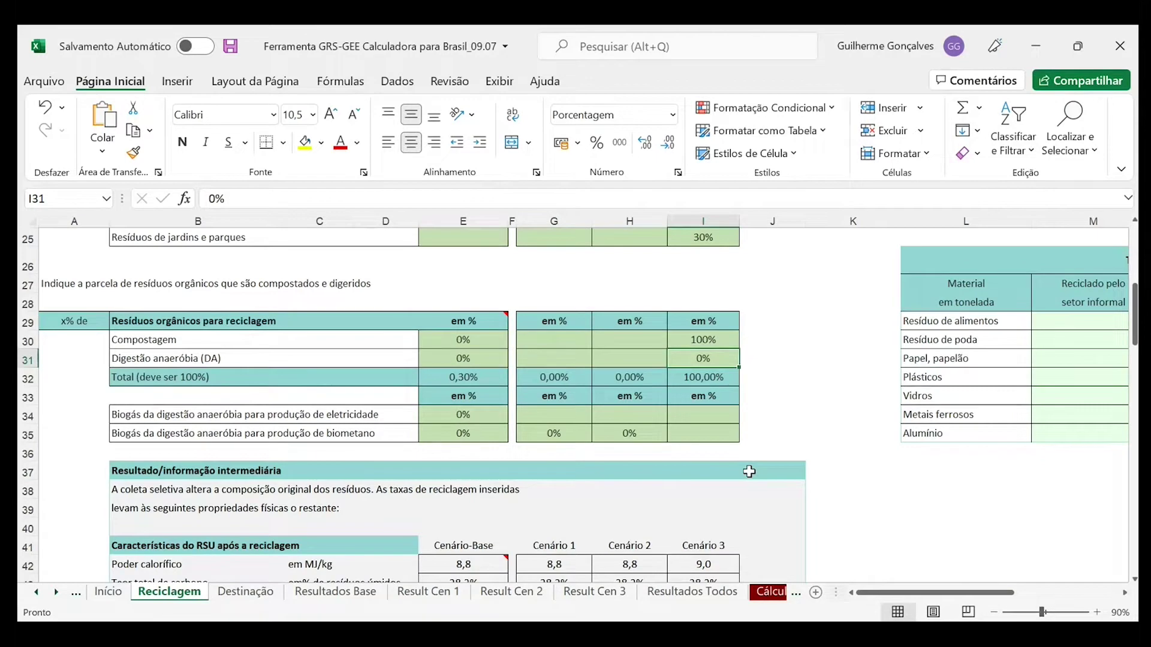
scroll(749, 471, down, 2)
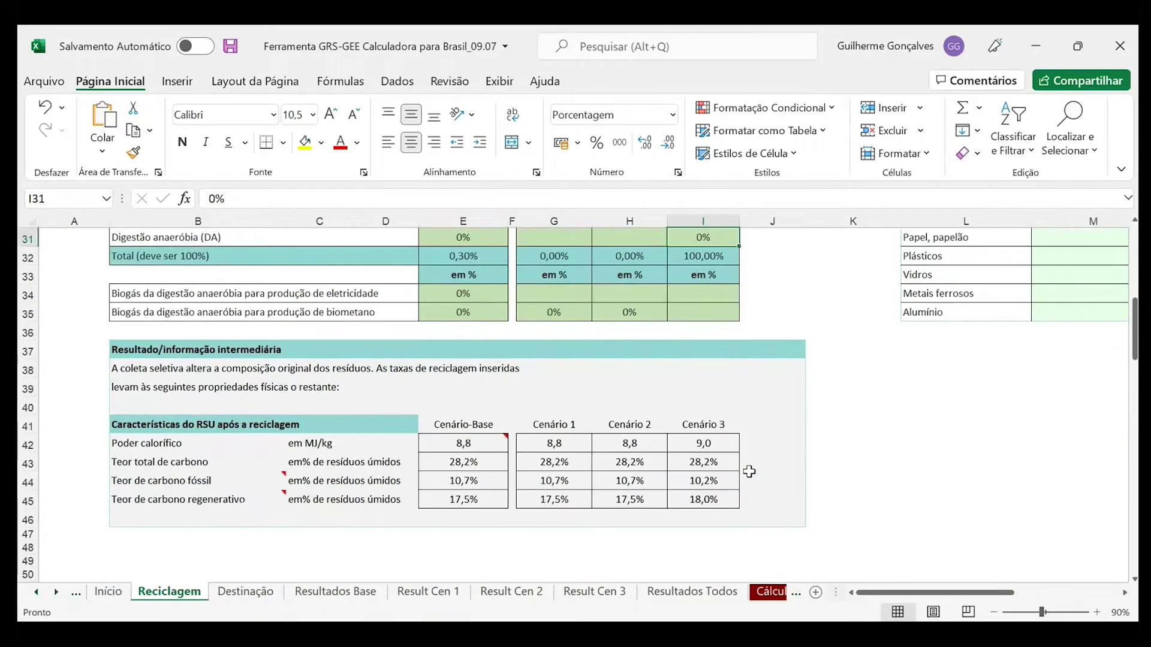
scroll(749, 472, up, 7)
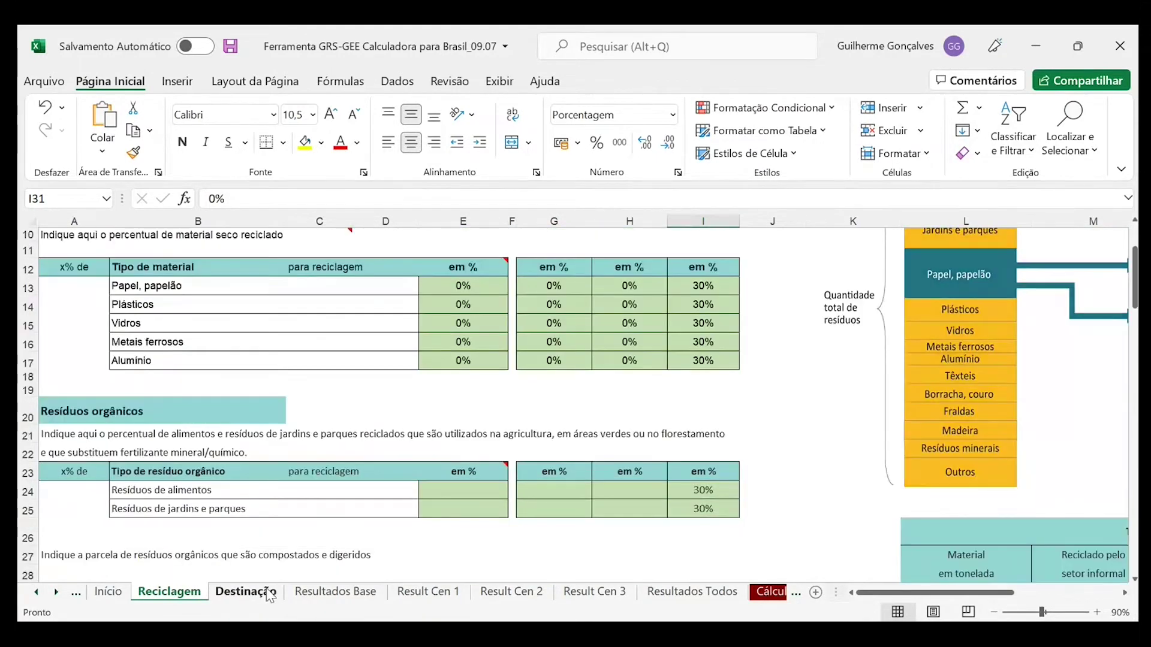
Return to the Destinação sheet and review each scenario's treatment and disposal percentages through the total row
click(270, 594)
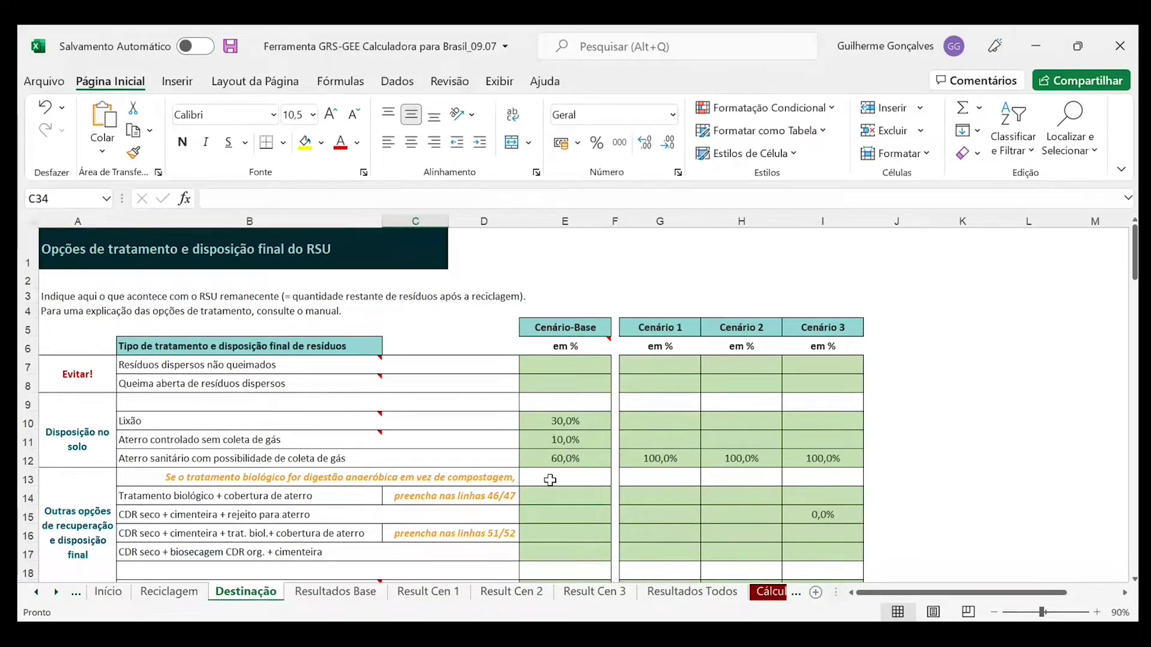
scroll(552, 475, down, 2)
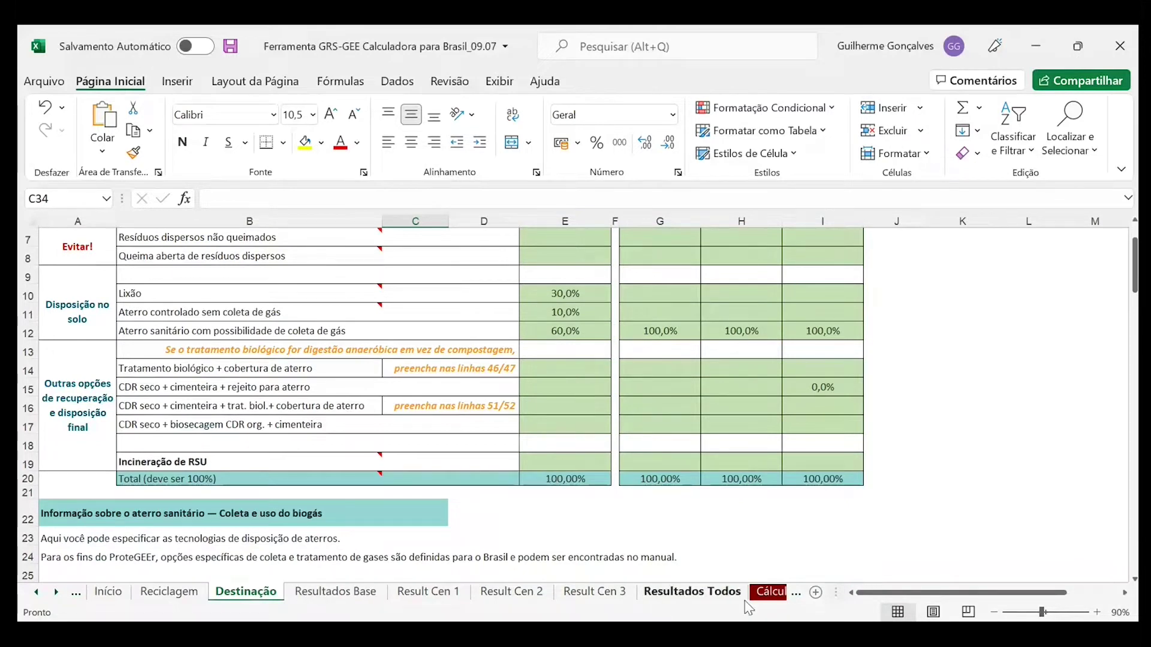
Compare the Resultados Todos emission charts with the Destinação sheet's disposal percentages, gas collection efficiency and landfill gas treatment shares
click(692, 593)
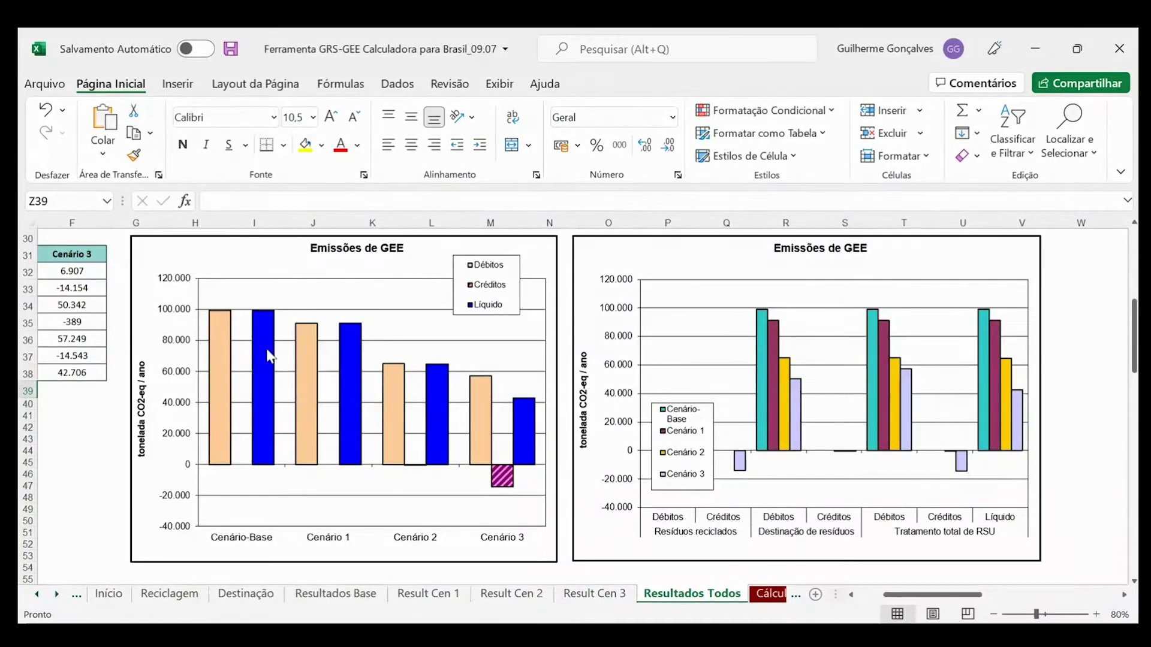
click(246, 592)
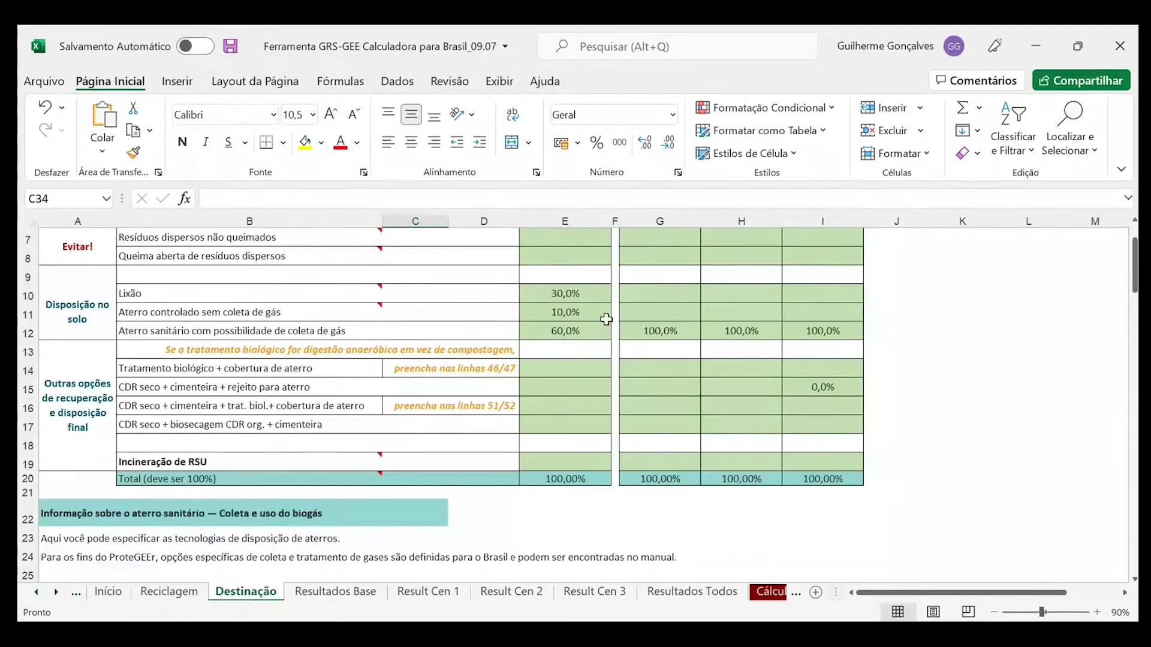
scroll(668, 473, up, 2)
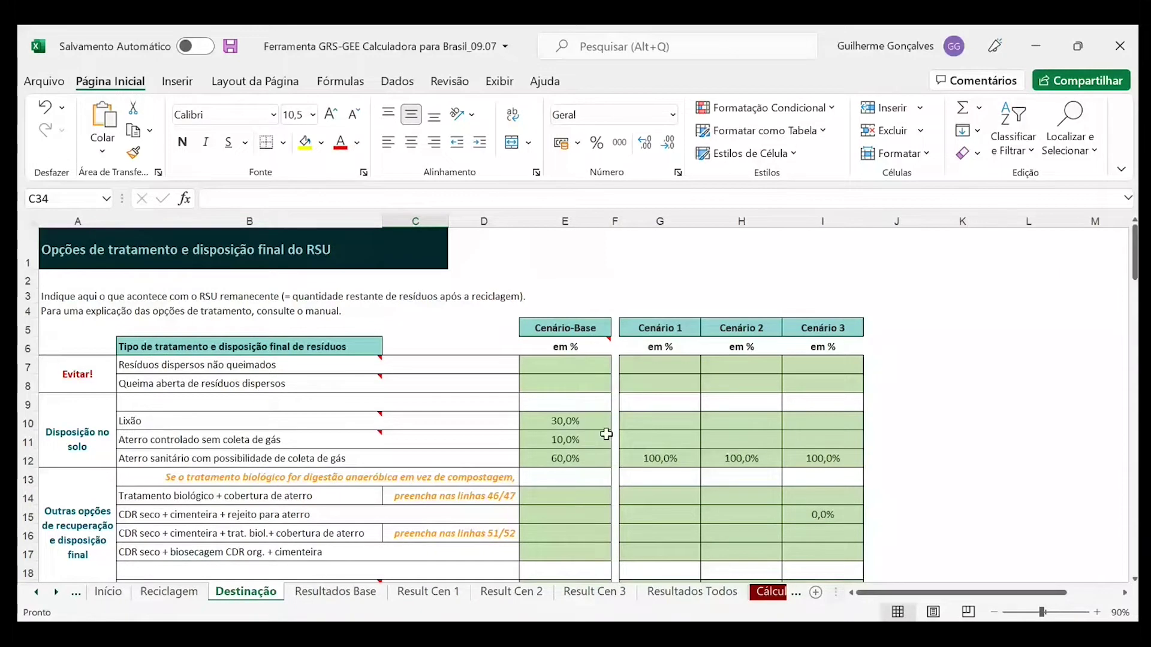
mouse_move(378, 422)
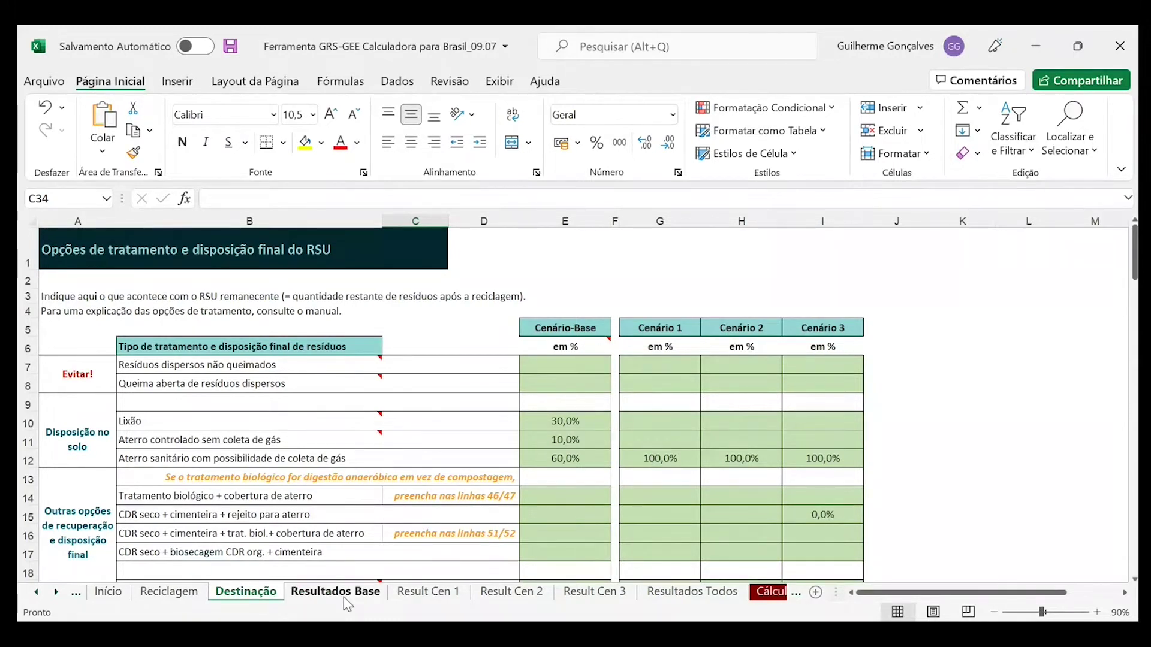
scroll(454, 472, down, 6)
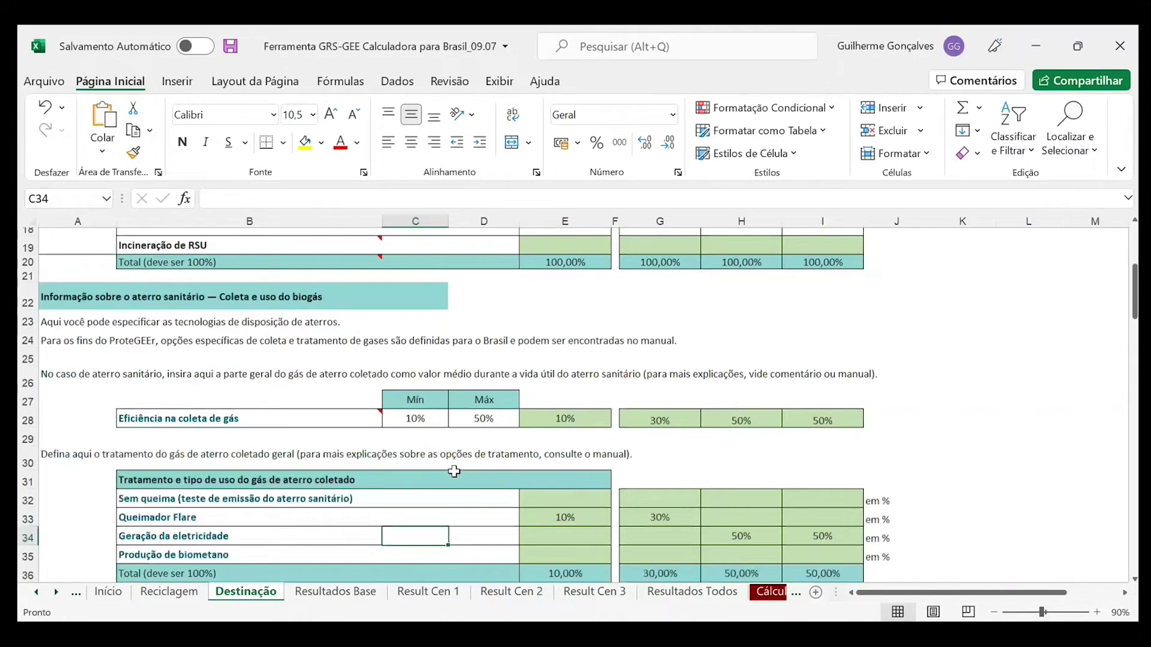
scroll(454, 472, down, 2)
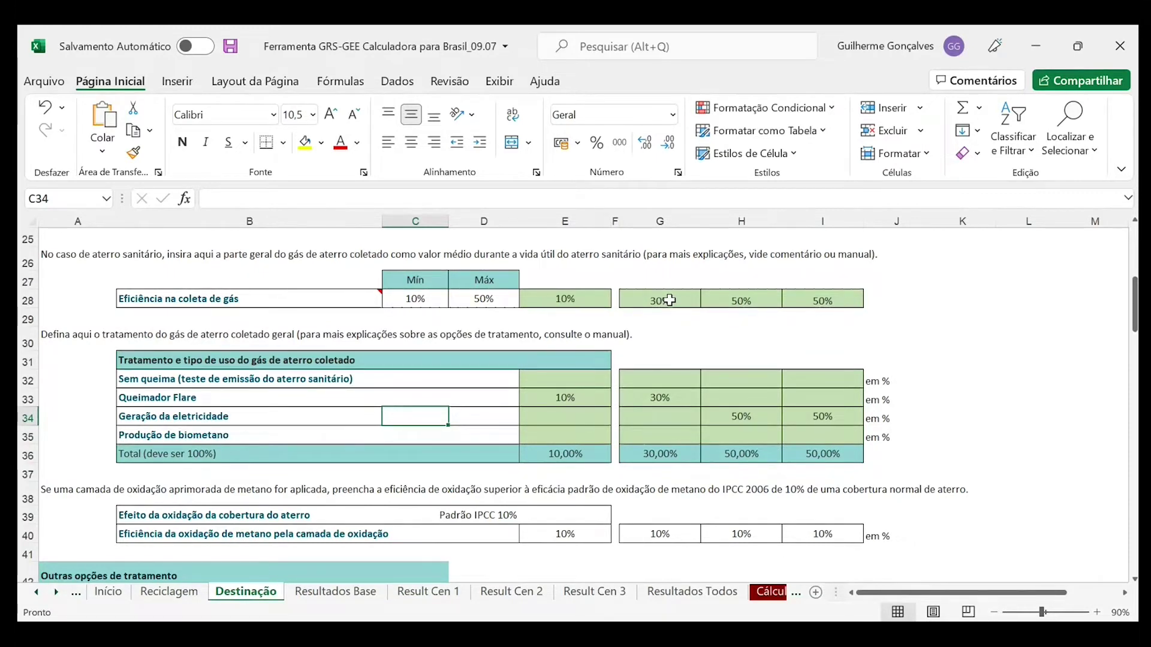
click(677, 399)
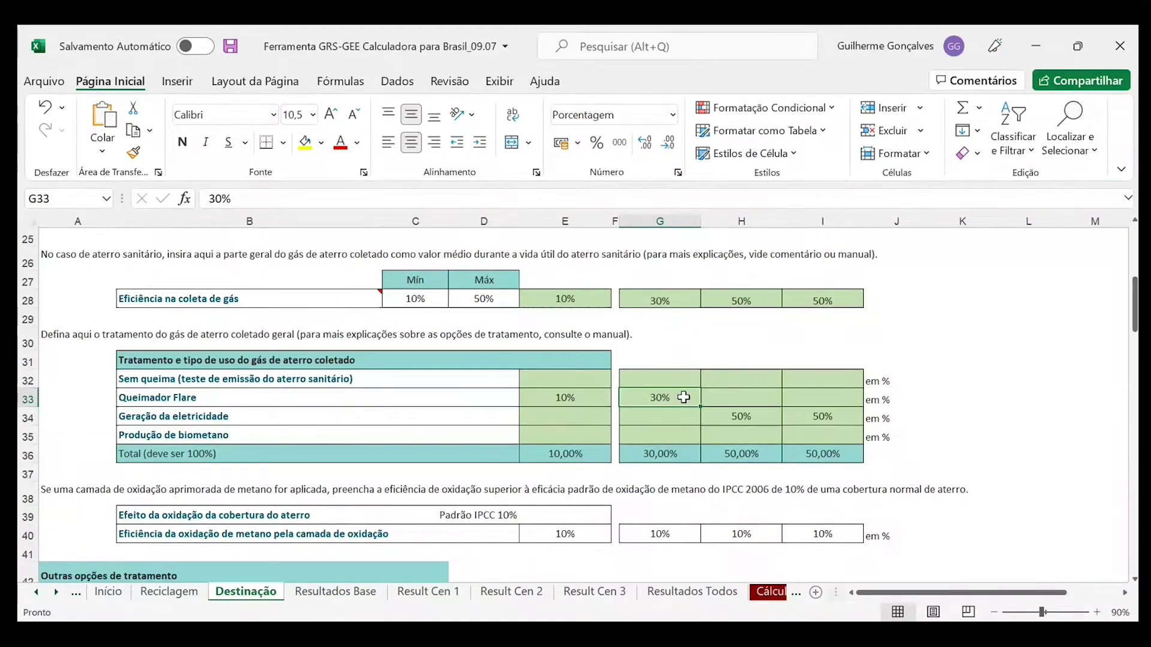
click(708, 592)
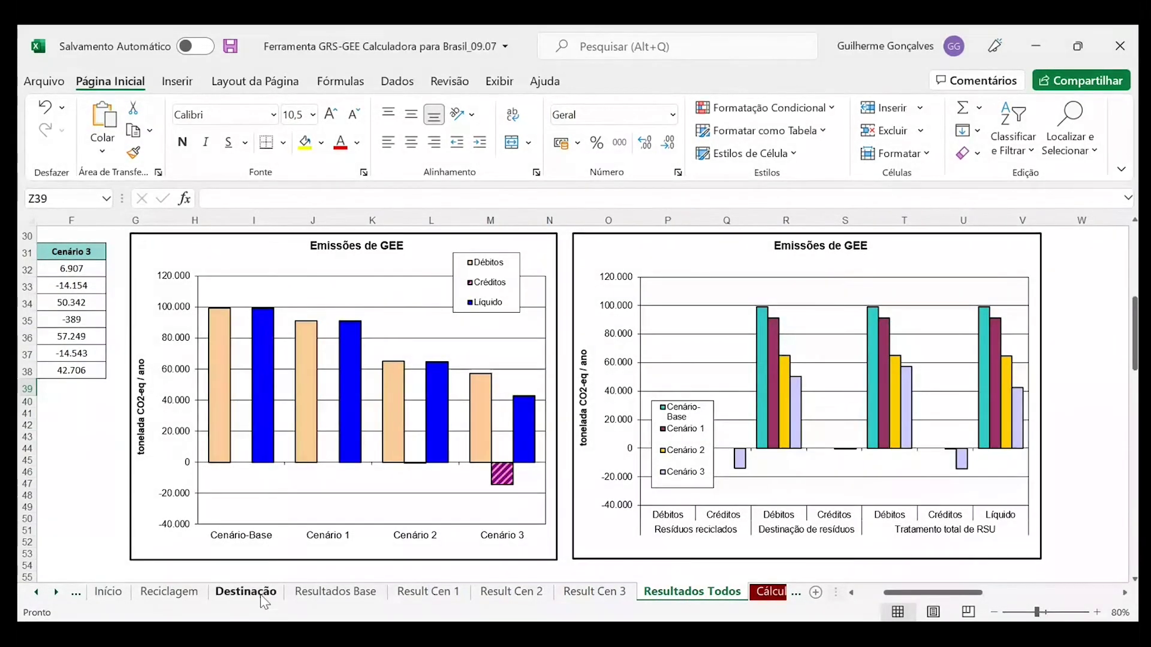
Clear Cenário 1's Queimador Flare share on the Destinação sheet and check the emission charts on Resultados Todos
click(246, 592)
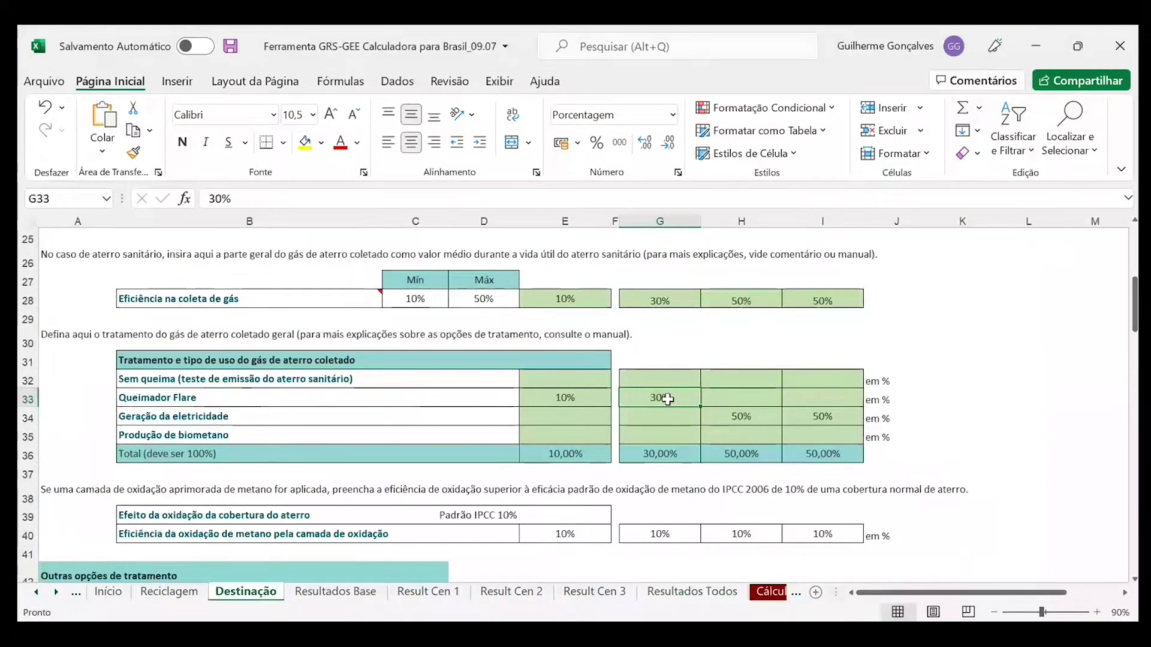
key(Delete)
click(789, 361)
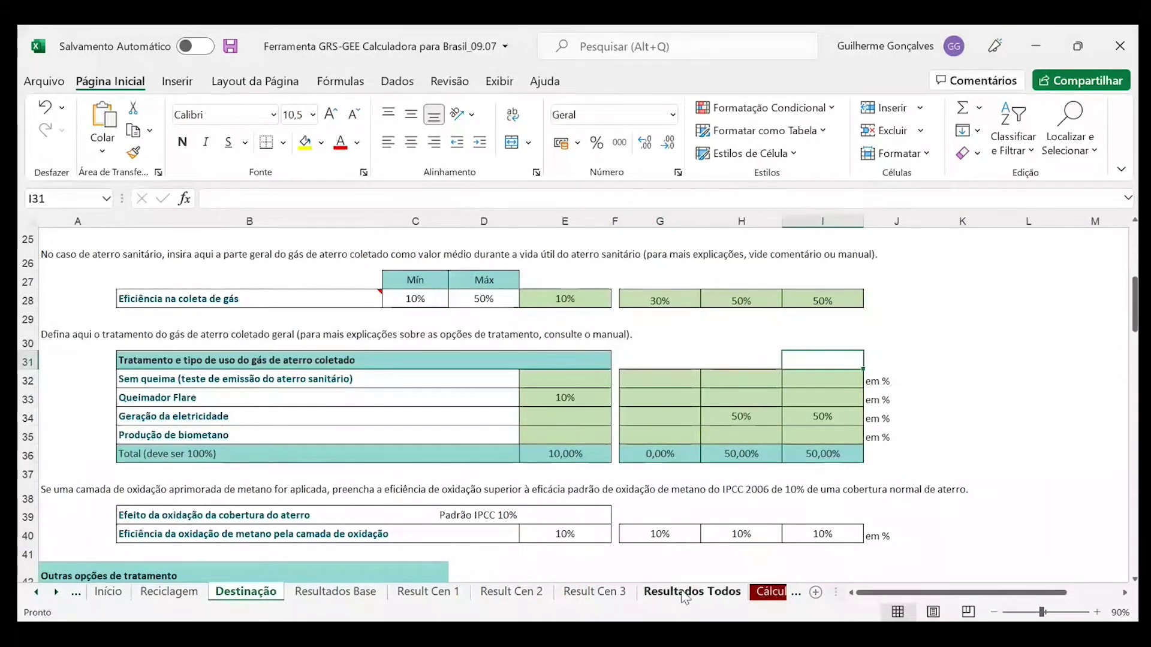
click(683, 593)
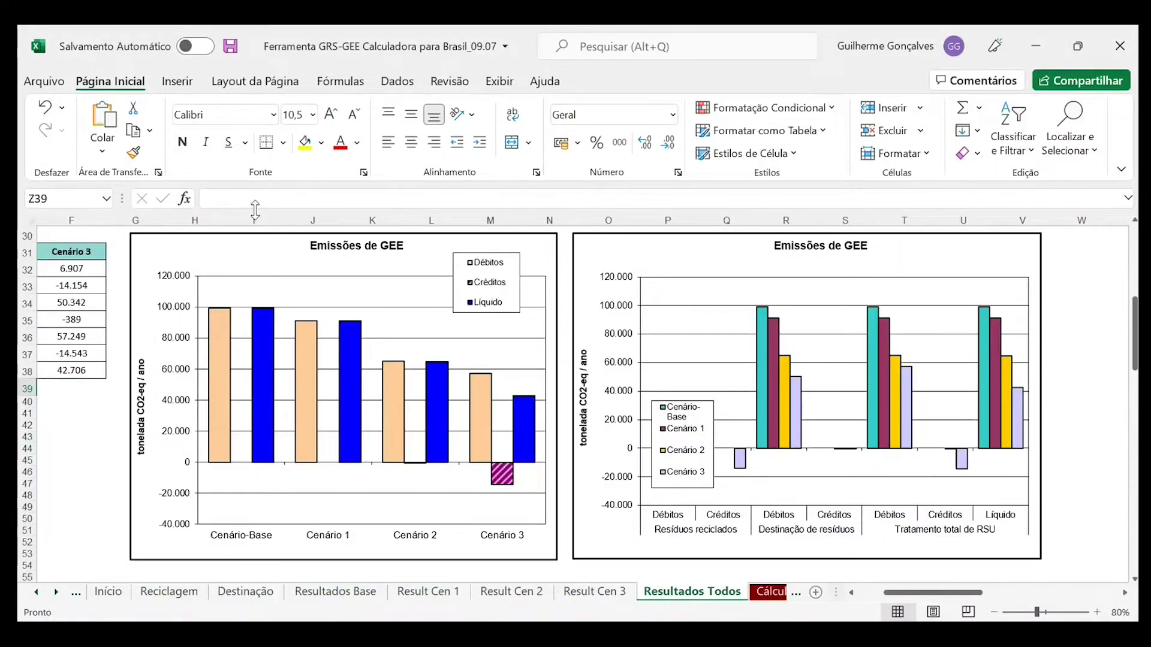
click(769, 594)
click(648, 592)
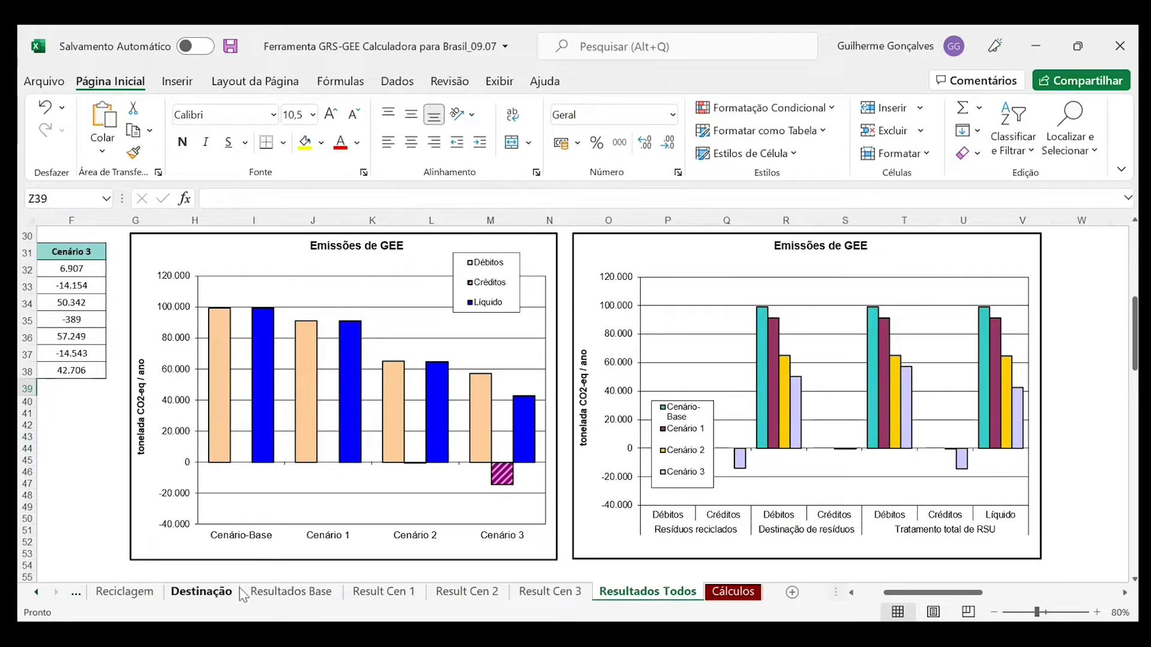
Clear Cenário 1's gas collection efficiency on the Destinação sheet and check the emission charts on Resultados Todos
click(261, 594)
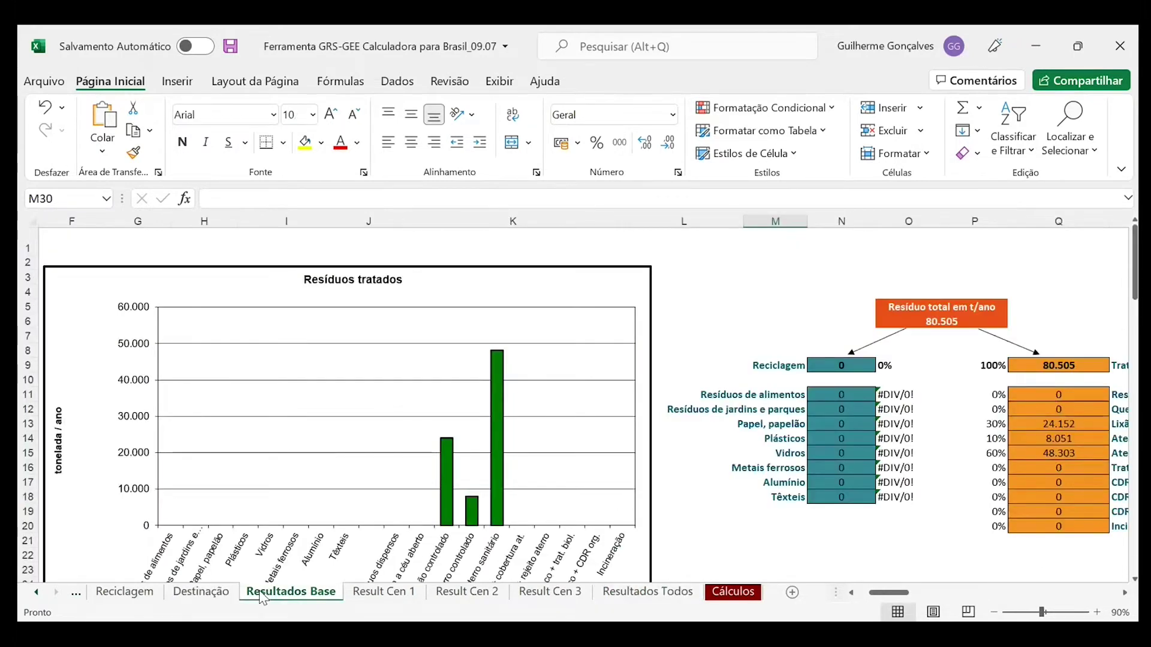
click(203, 593)
click(658, 298)
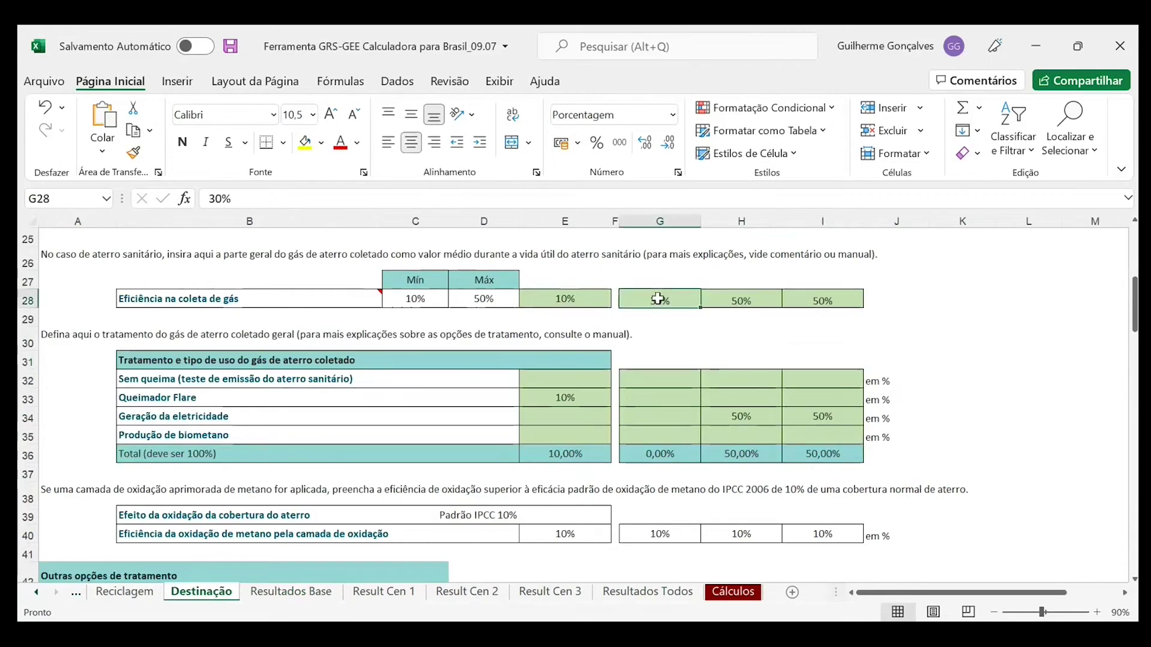
key(Delete)
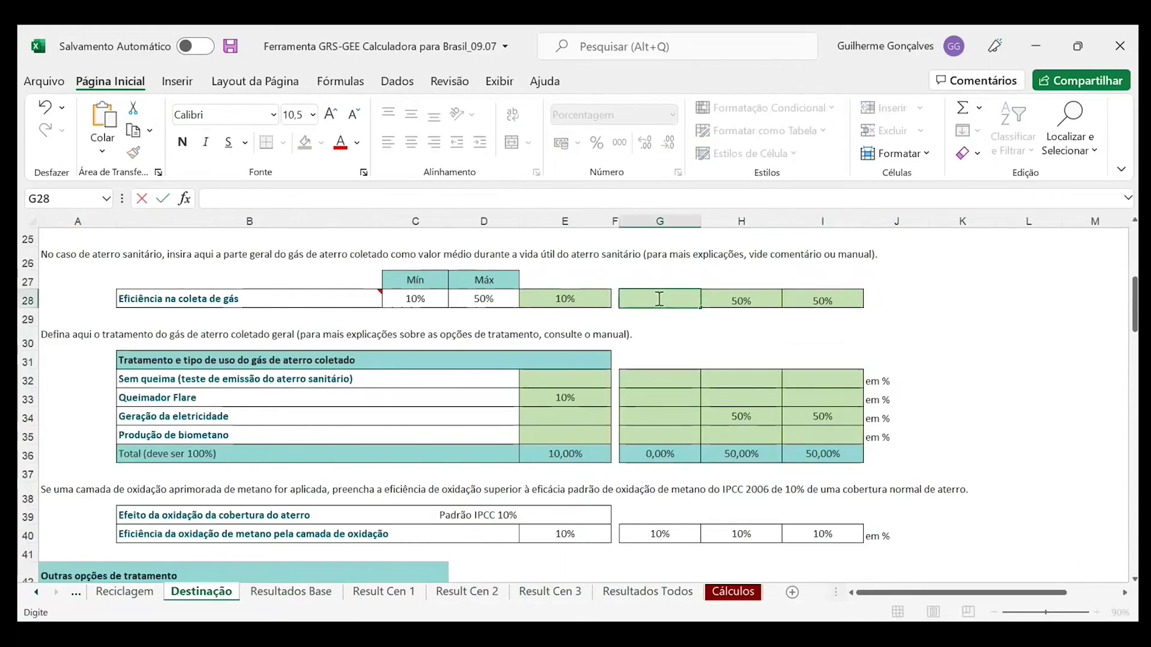
click(655, 335)
click(665, 594)
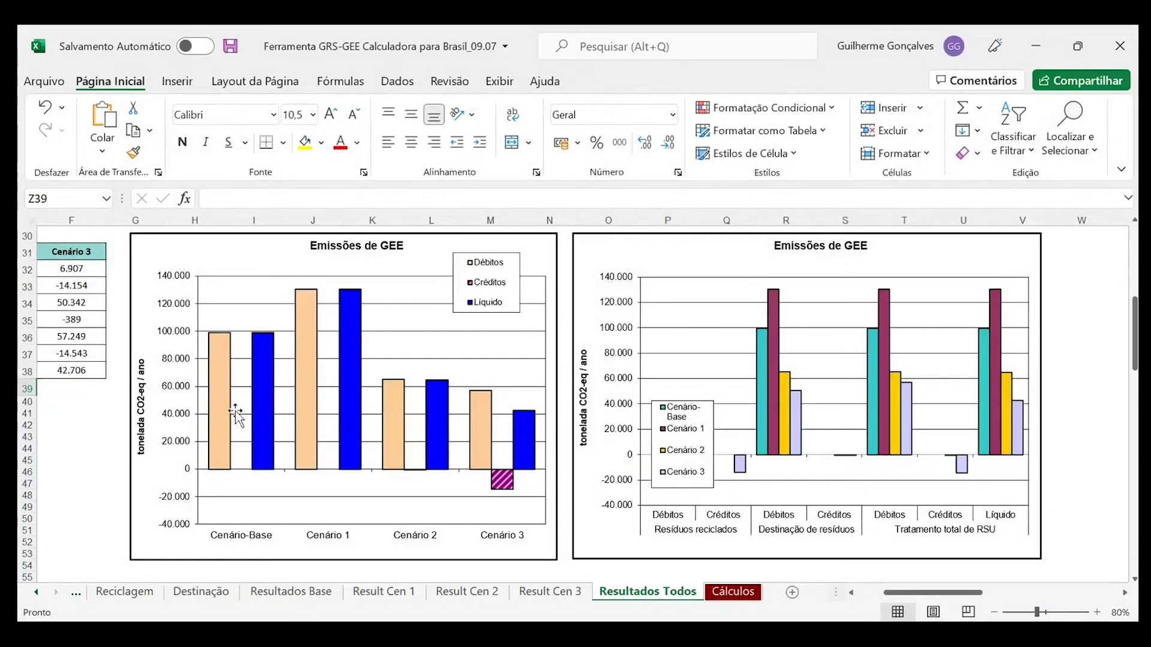
Set Cenário 1's gas collection efficiency and Queimador Flare share to 30% each, and check the Resultados Todos charts
click(202, 592)
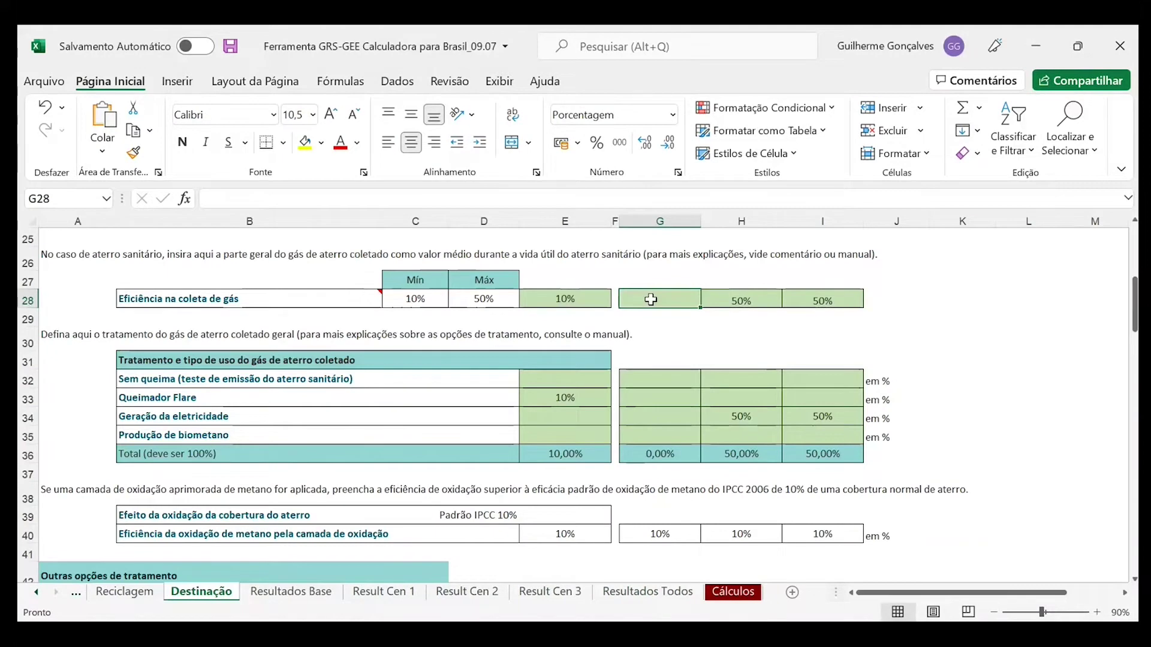
text(30)
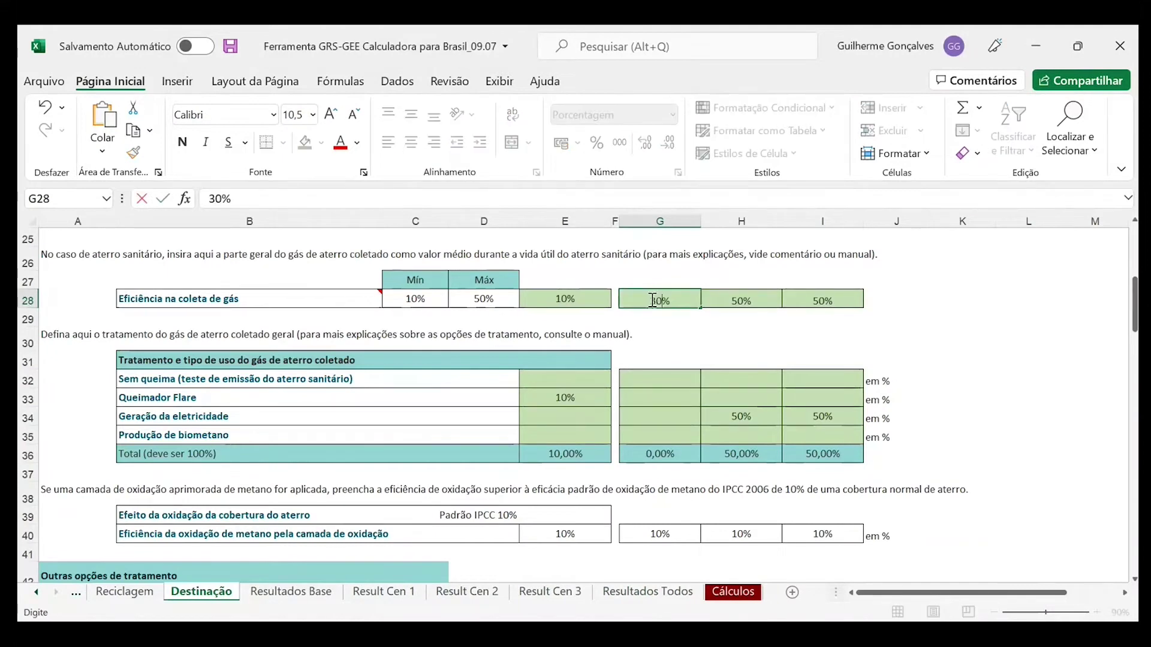
key(Return)
click(647, 401)
text(30)
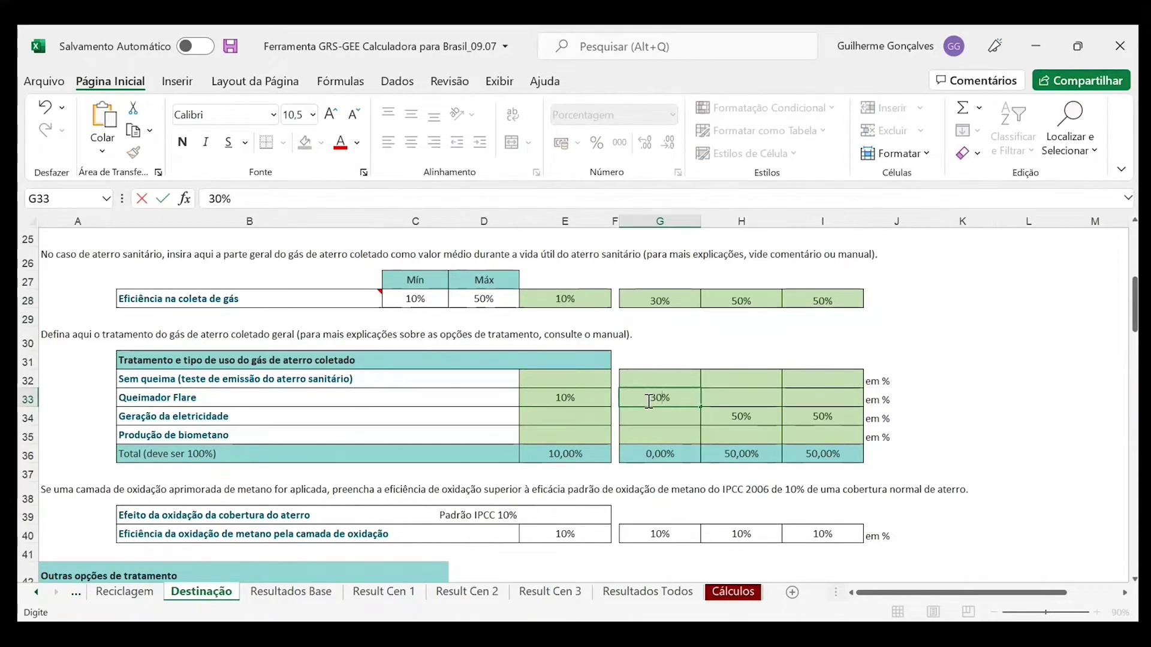
key(Return)
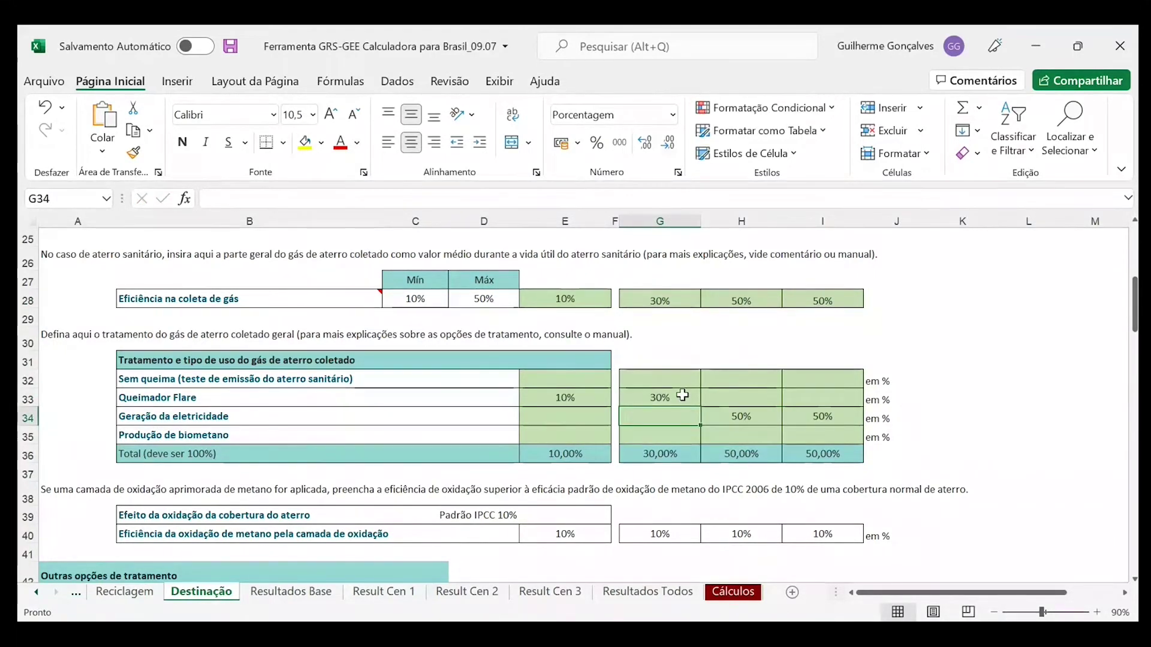
click(625, 596)
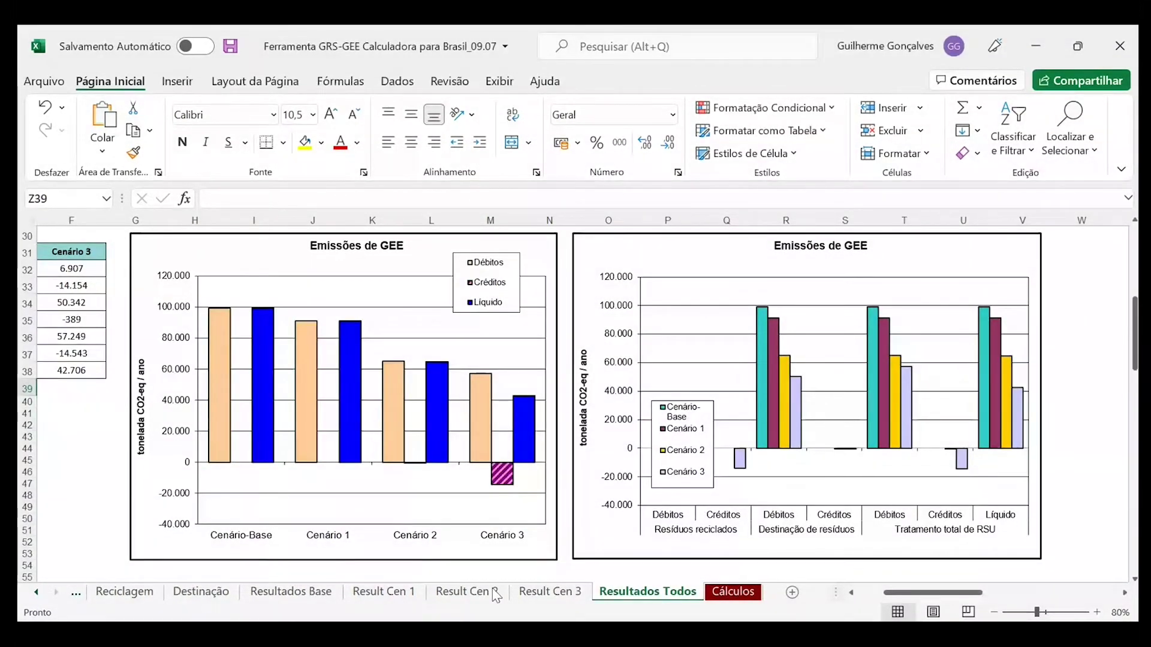
Set Cenário 1's gas collection efficiency and Queimador Flare share to 40% each, and compare the emission charts on Resultados Todos
click(217, 595)
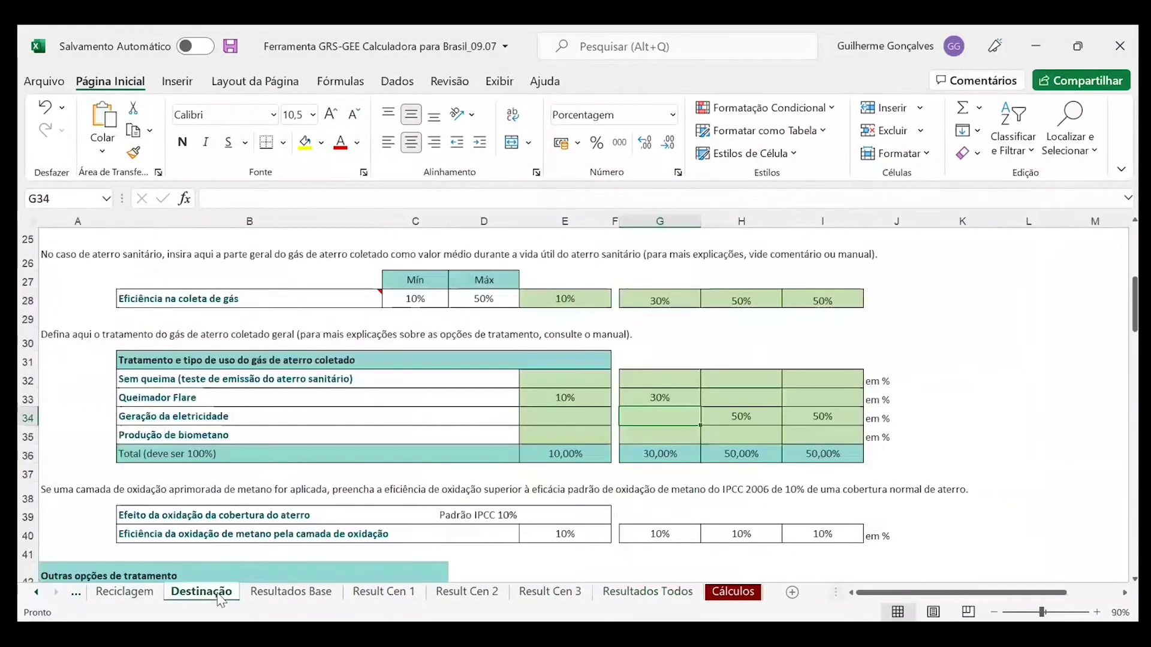
click(659, 298)
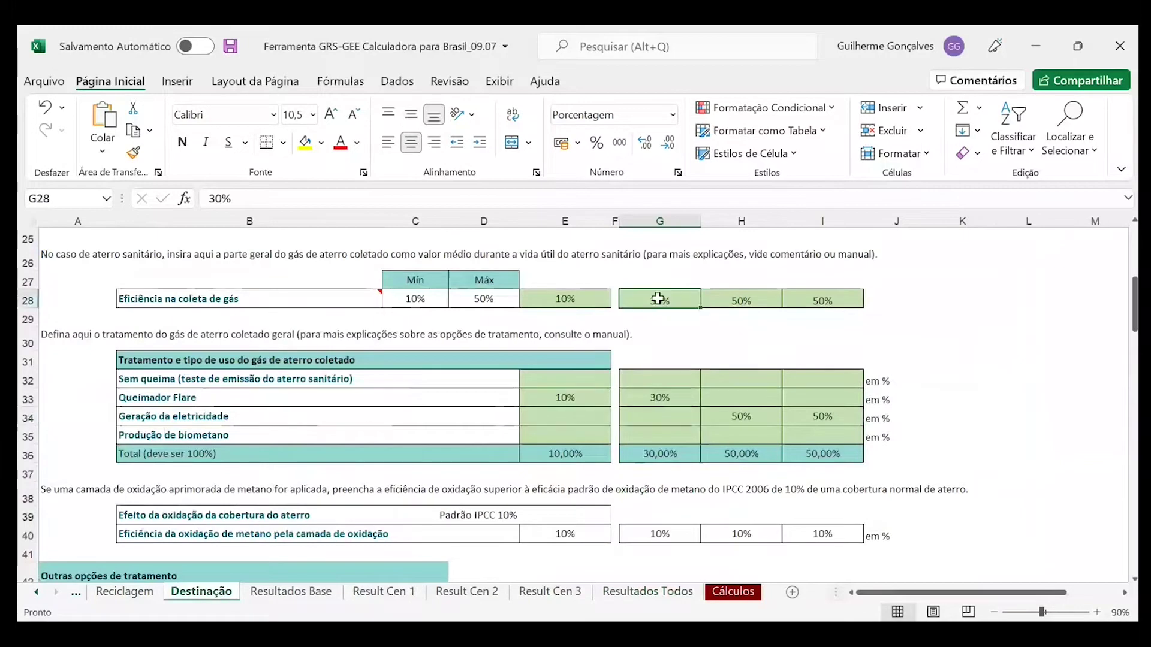
text(40)
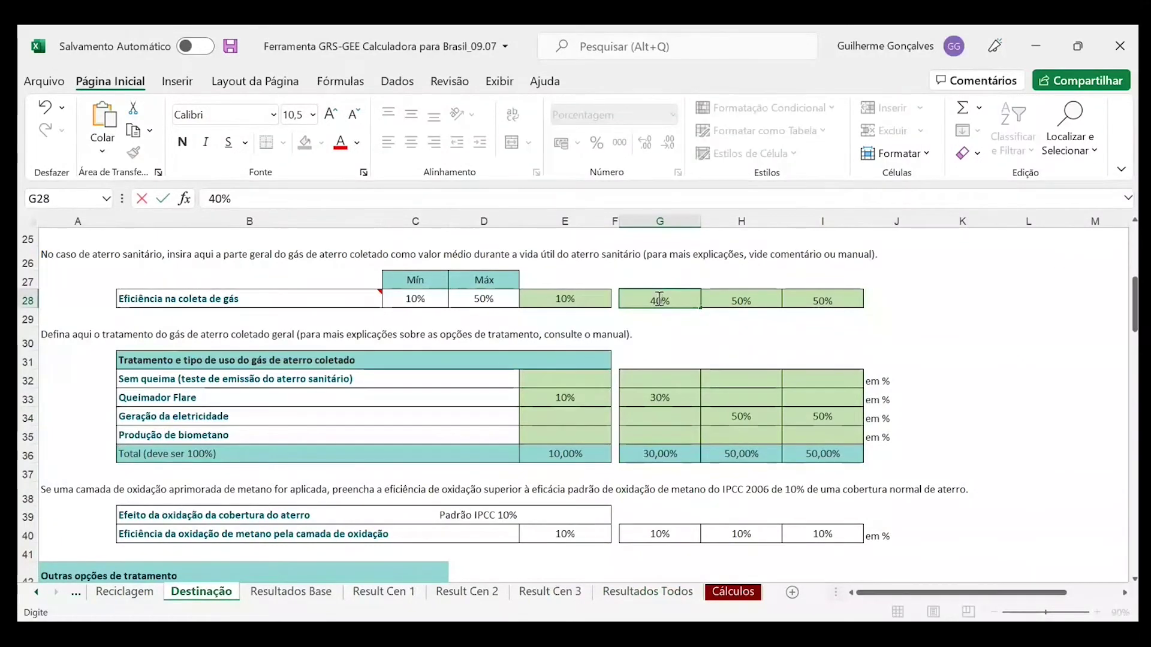
click(656, 415)
click(648, 592)
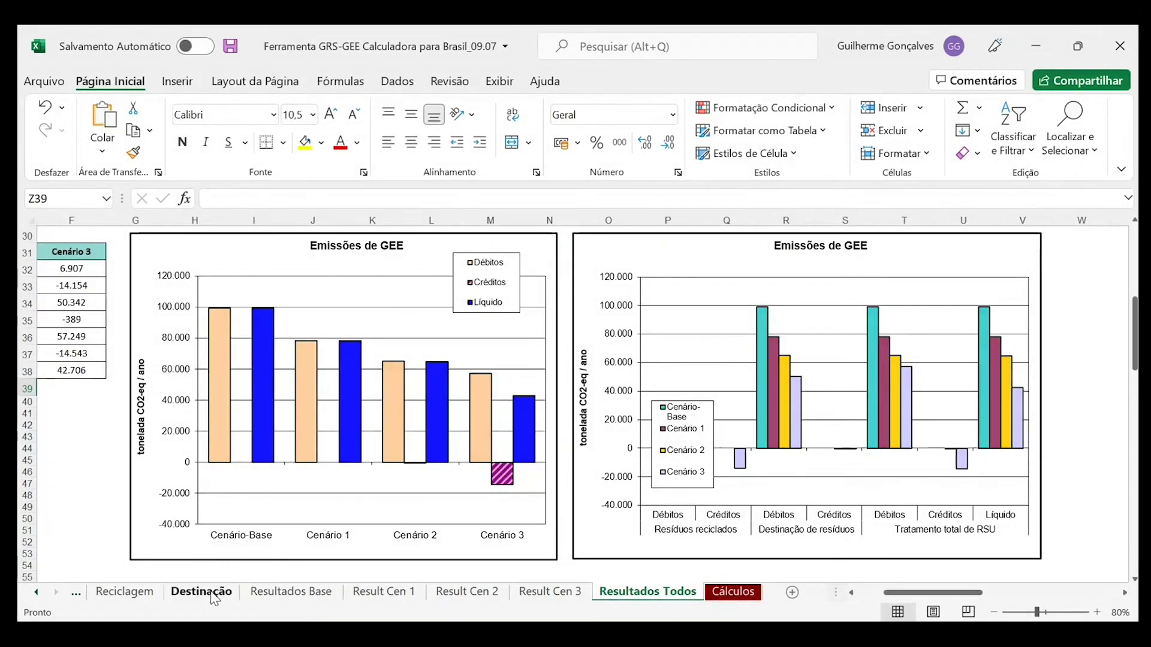
Review the Destinação sheet's landfill gas use, methane oxidation and other treatment options, and look at the Resultados Todos charts
click(202, 592)
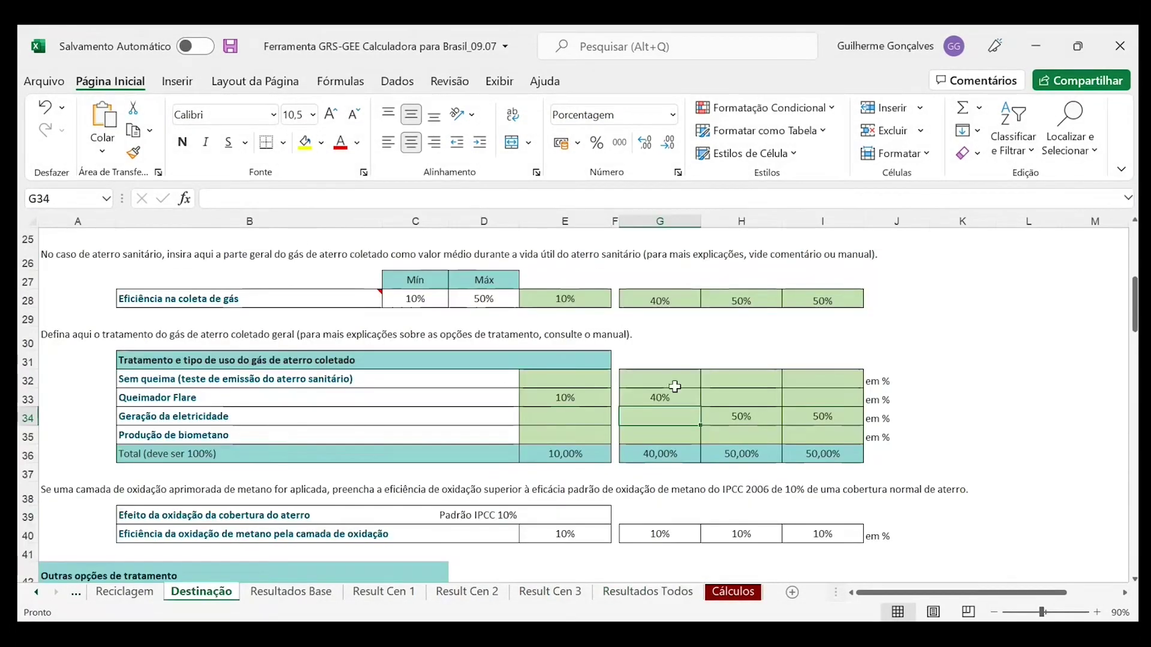
click(659, 399)
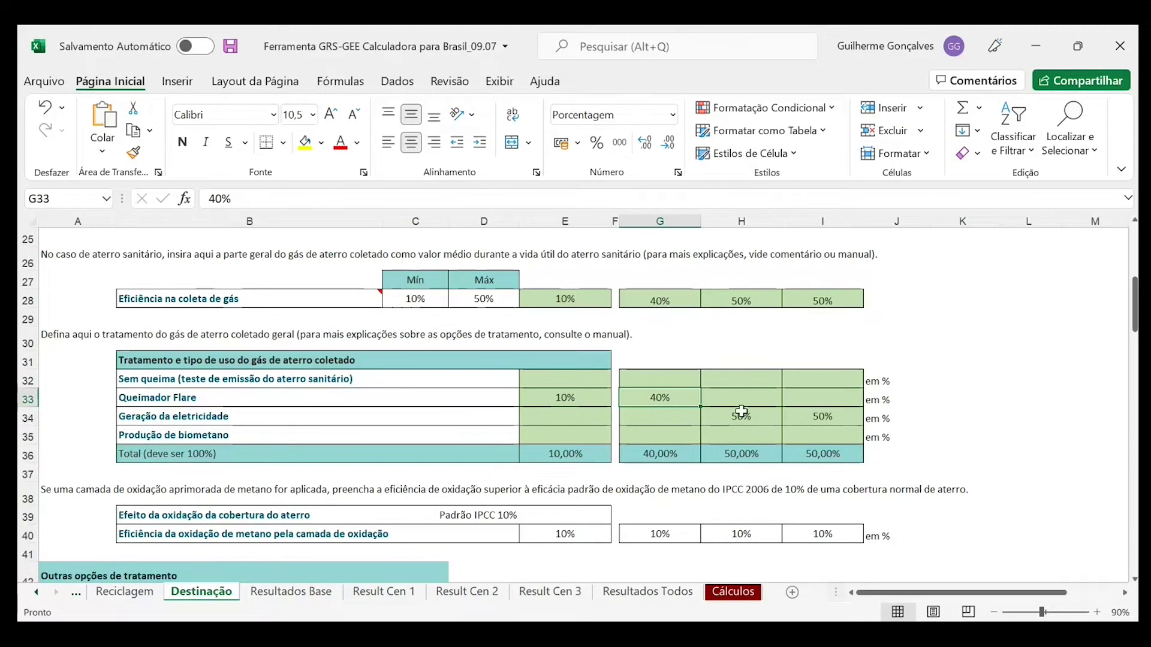
scroll(742, 420, down, 4)
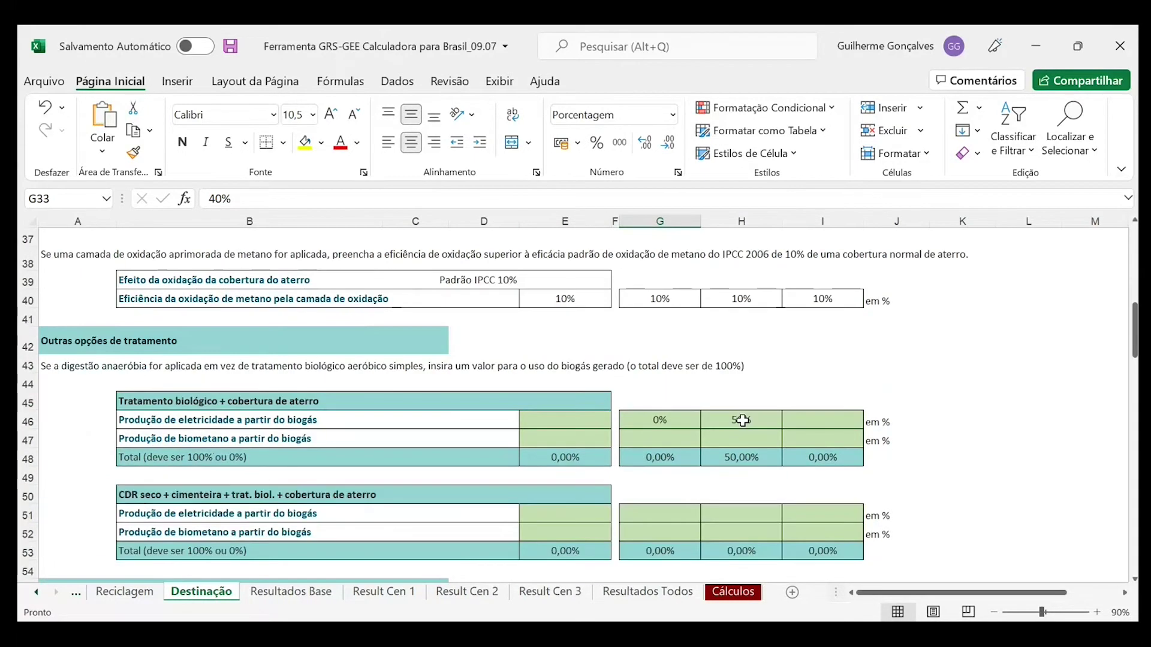
scroll(742, 421, down, 1)
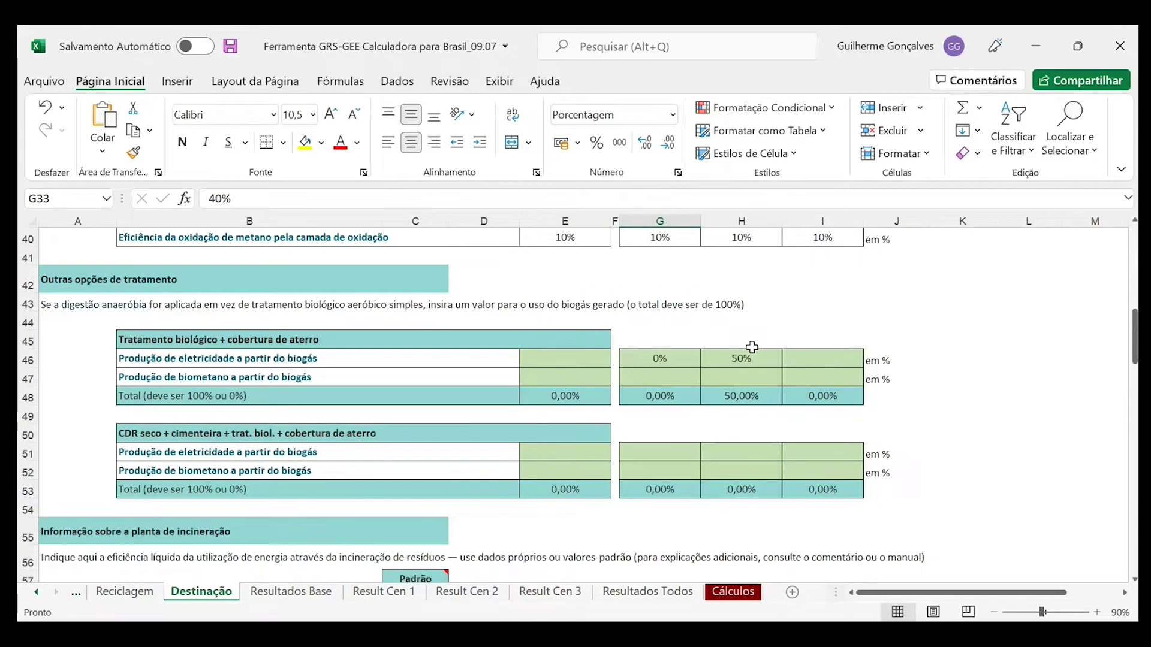
scroll(746, 353, up, 6)
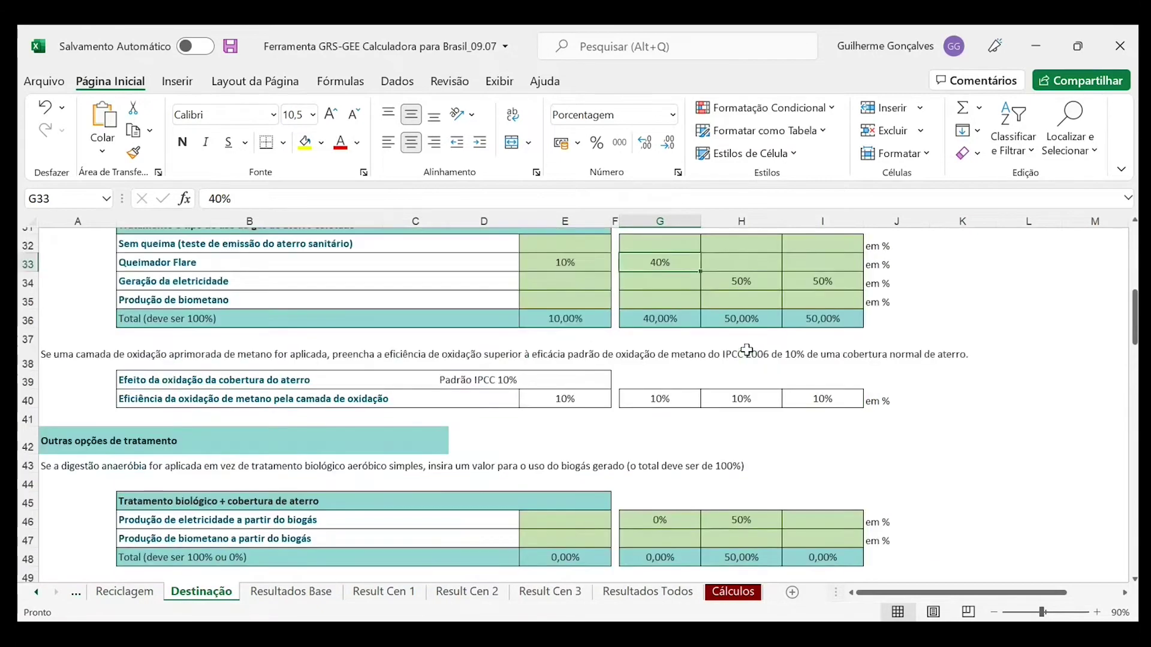
click(647, 591)
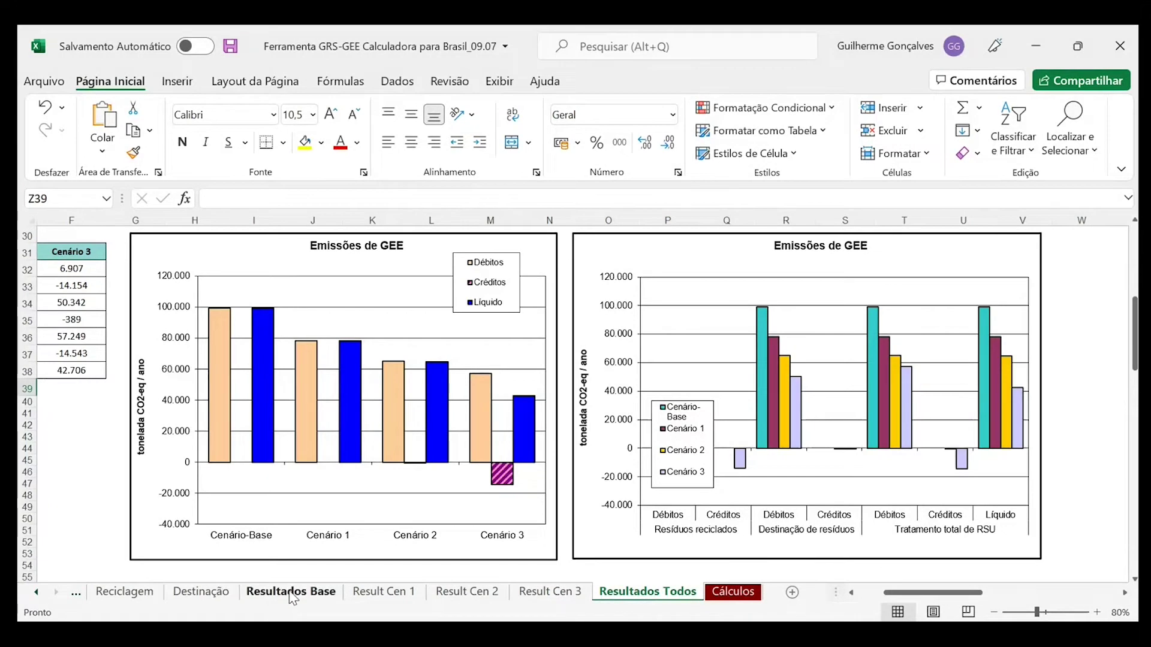
Return Cenário 1's gas collection efficiency on the Destinação sheet to 30% and view the emission charts on Resultados Todos
click(291, 591)
click(201, 592)
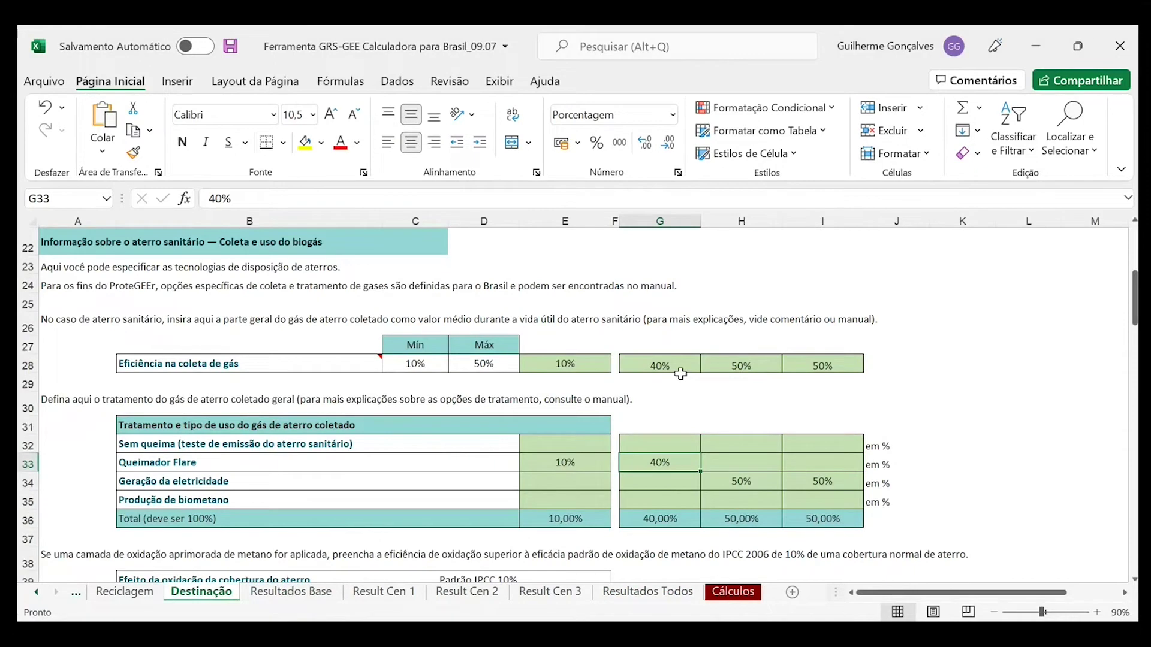
text(30)
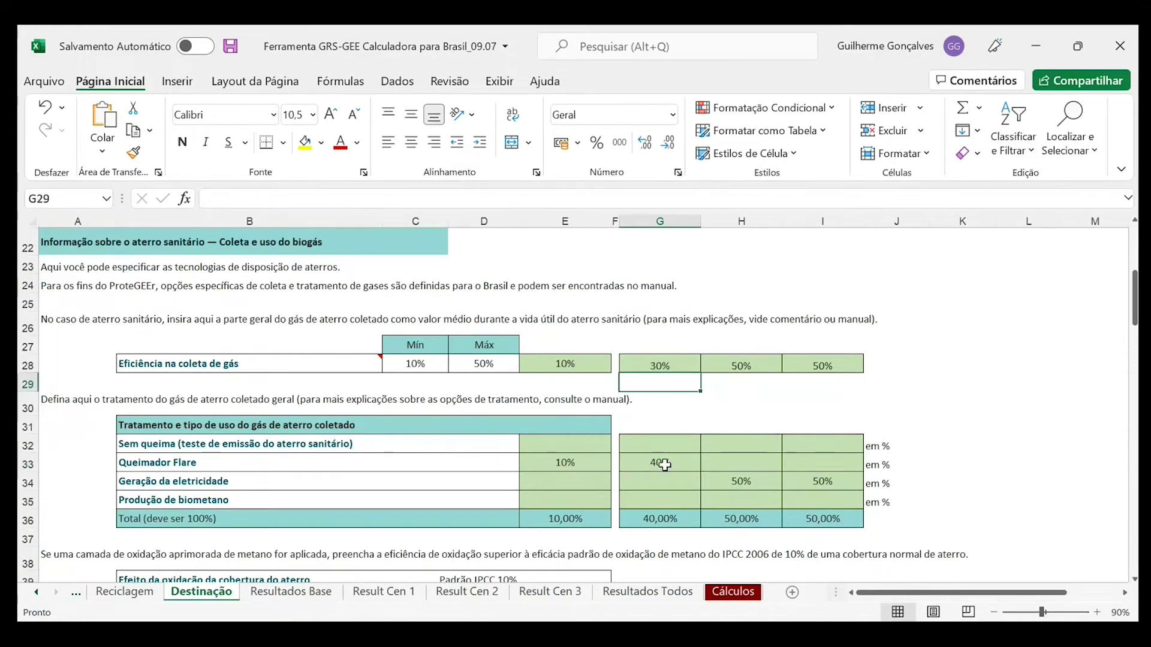
key(Return)
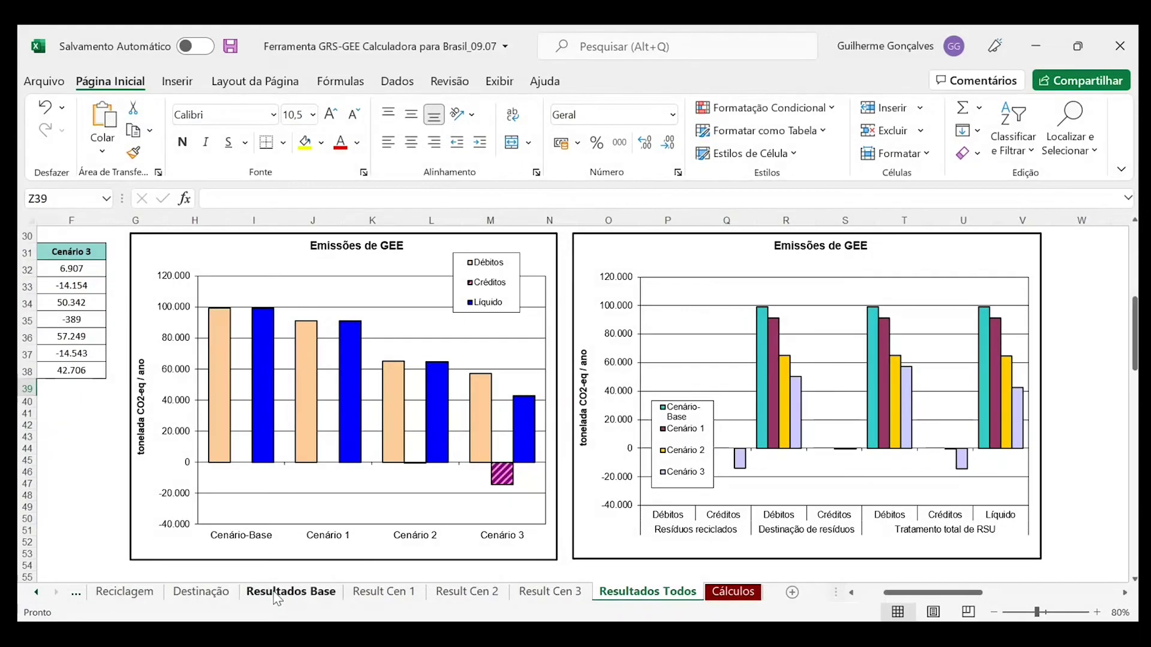
Review Cenário 3's dry material, organic waste and composting rates on the Reciclagem sheet against the Resultados Todos charts
click(126, 592)
scroll(778, 380, up, 1)
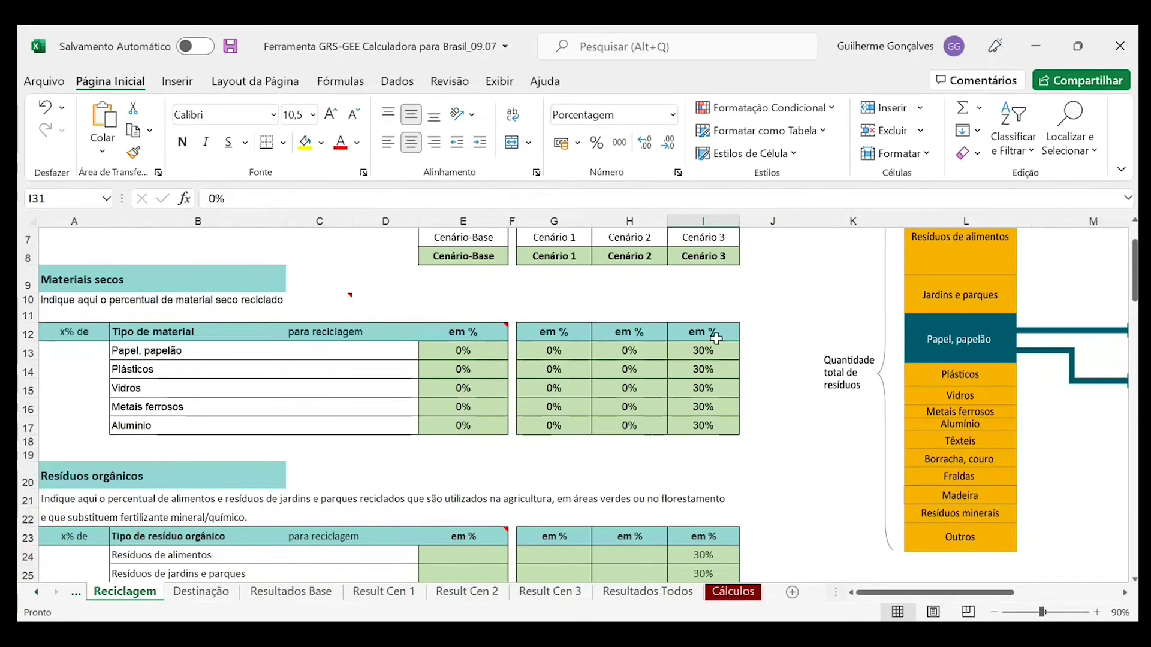
scroll(717, 457, down, 3)
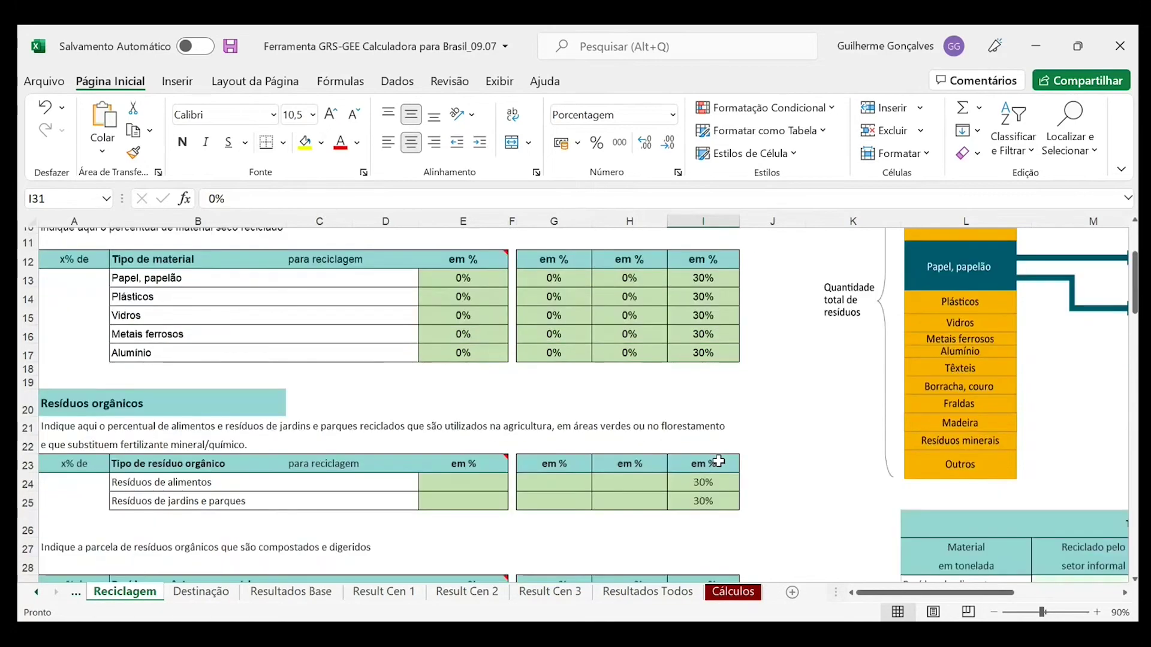
scroll(718, 461, down, 1)
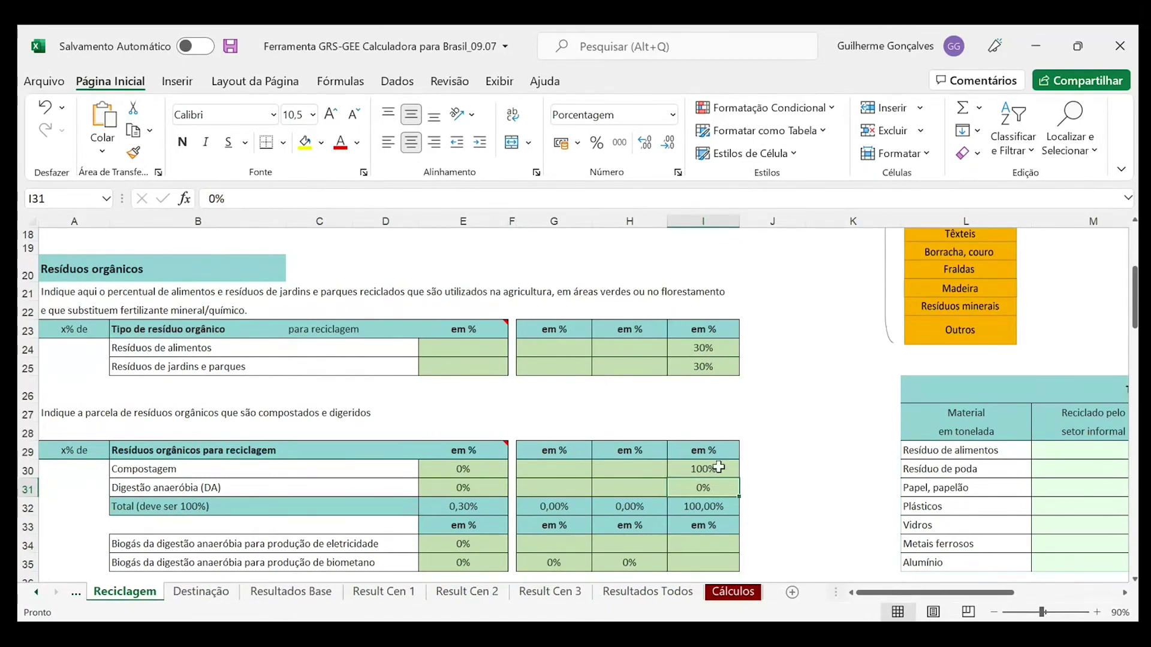
click(778, 350)
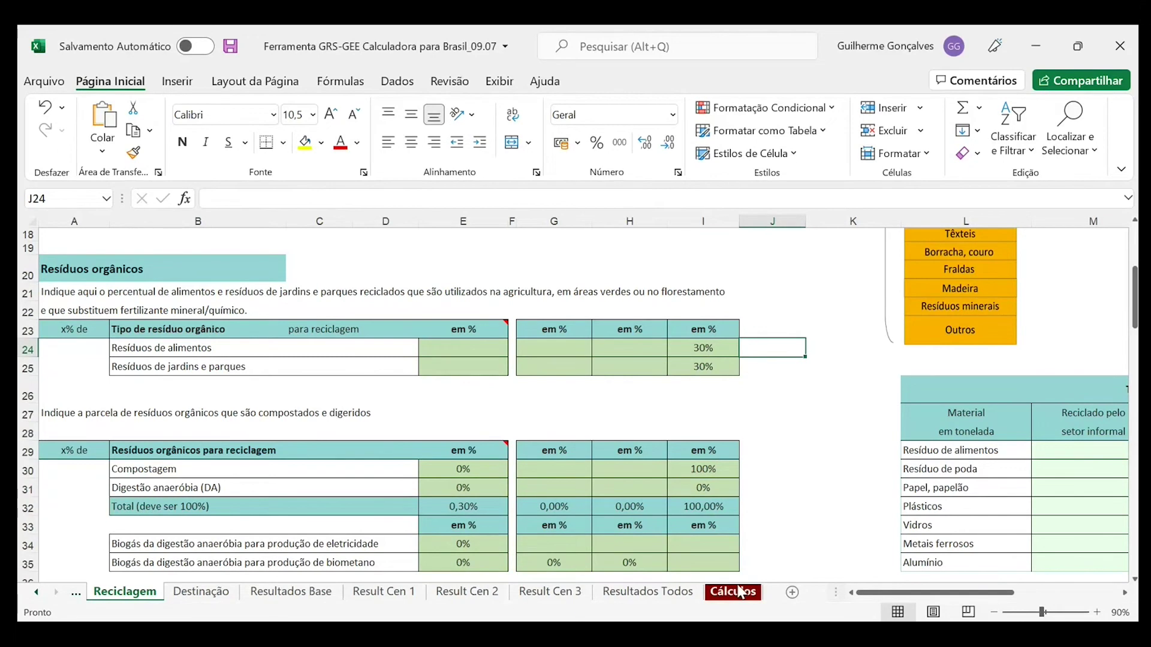
click(647, 592)
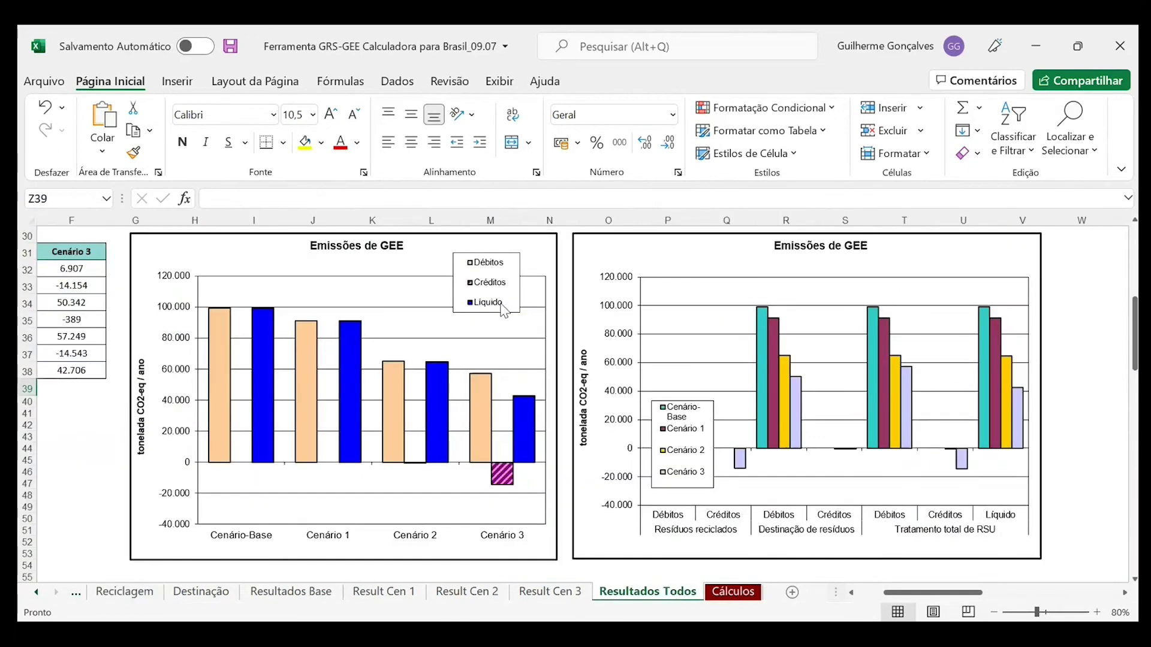